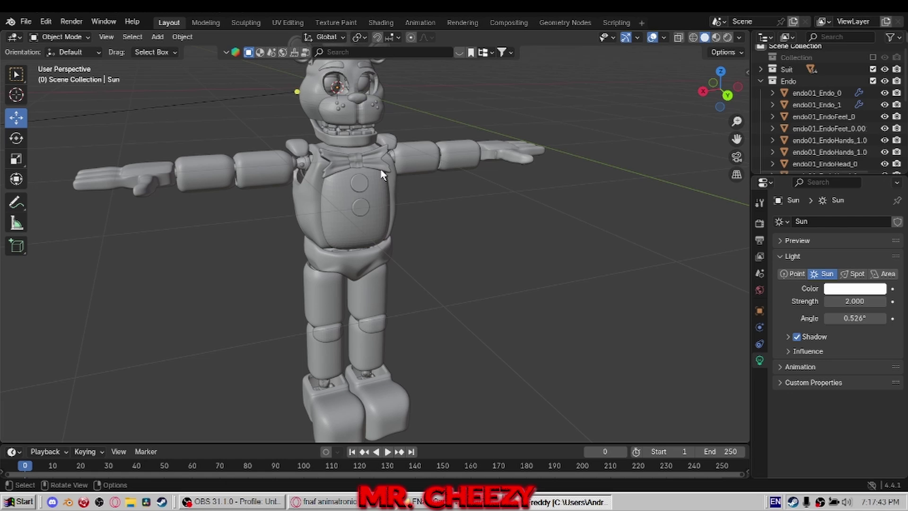
Step: Switch the viewport shading to Material Preview to show the model's materials
{"action": "middle_click_drag", "start_coordinate": [382, 175], "coordinate": [511, 204]}
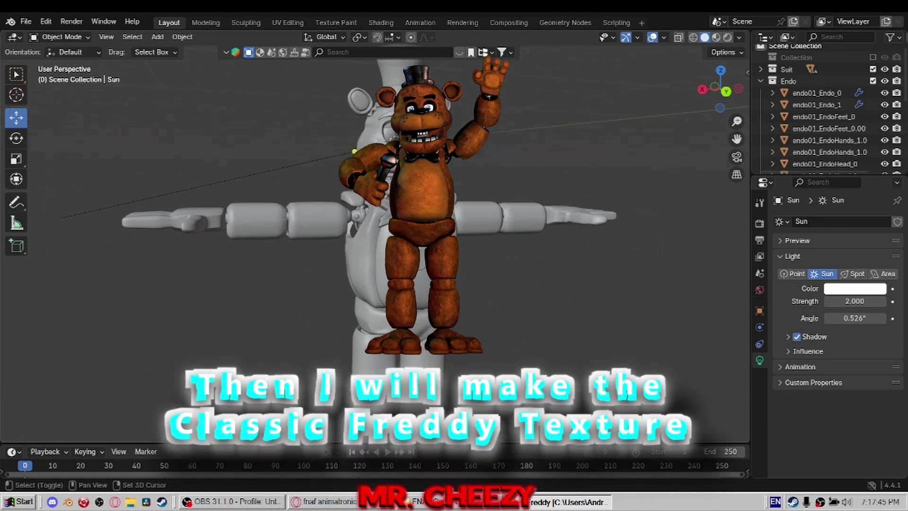
{"action": "middle_click_drag", "start_coordinate": [451, 172], "coordinate": [375, 222], "text": "shift"}
{"action": "scroll", "coordinate": [393, 227], "scroll_direction": "up", "scroll_amount": 2}
{"action": "scroll", "coordinate": [375, 221], "scroll_direction": "up", "scroll_amount": 1}
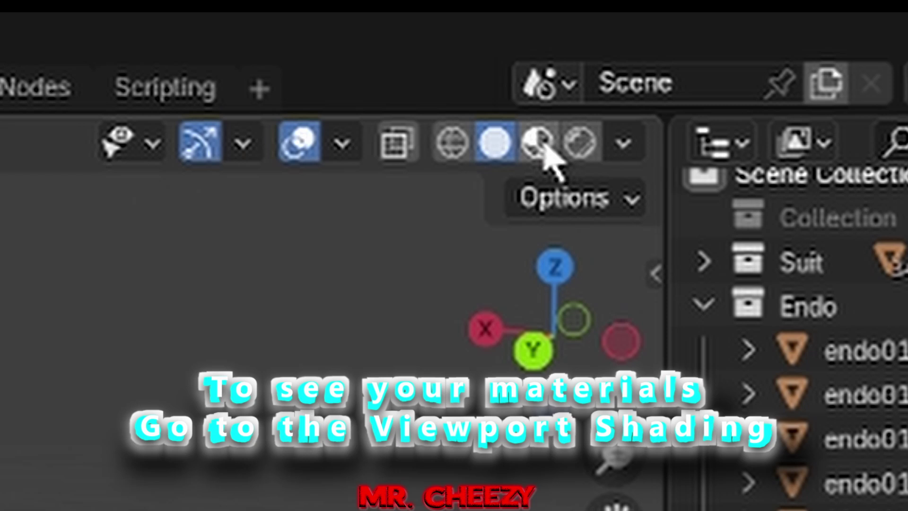
{"action": "left_click", "coordinate": [543, 145]}
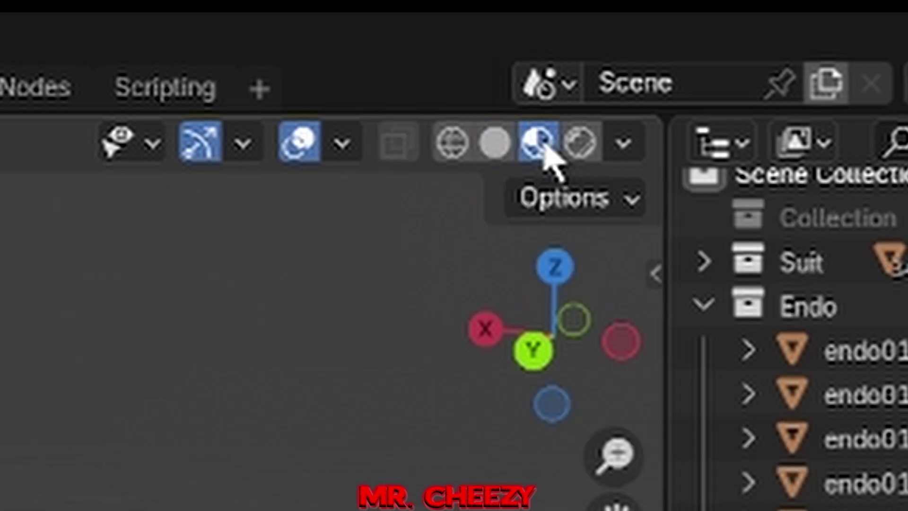
Step: Examine the character's untextured suit parts and the already textured endoskeleton from several angles
{"action": "mouse_move", "coordinate": [618, 158]}
{"action": "middle_mouse_down"}
{"action": "mouse_move", "coordinate": [456, 191]}
{"action": "mouse_move", "coordinate": [437, 231]}
{"action": "mouse_move", "coordinate": [505, 189]}
{"action": "middle_mouse_up"}
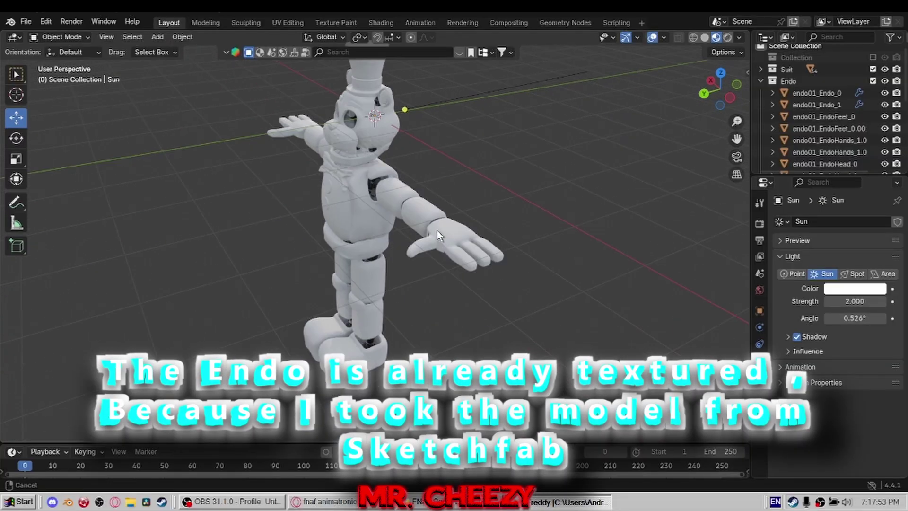
{"action": "left_click", "coordinate": [451, 226]}
{"action": "scroll", "coordinate": [451, 225], "scroll_direction": "up", "scroll_amount": 1}
{"action": "left_click", "coordinate": [442, 163]}
{"action": "middle_click_drag", "start_coordinate": [330, 159], "coordinate": [472, 261]}
{"action": "middle_click_drag", "start_coordinate": [471, 176], "coordinate": [252, 179]}
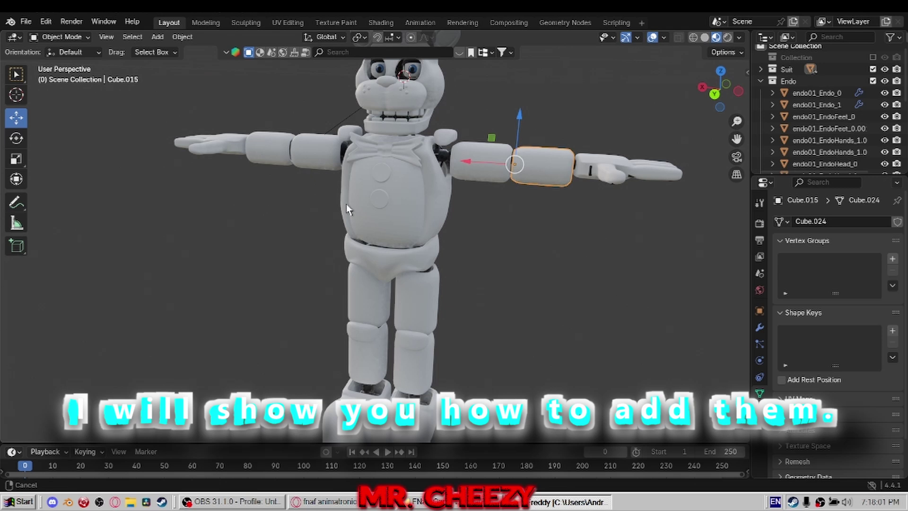
{"action": "middle_click_drag", "start_coordinate": [346, 208], "coordinate": [350, 222]}
{"action": "scroll", "coordinate": [350, 222], "scroll_direction": "up", "scroll_amount": 3}
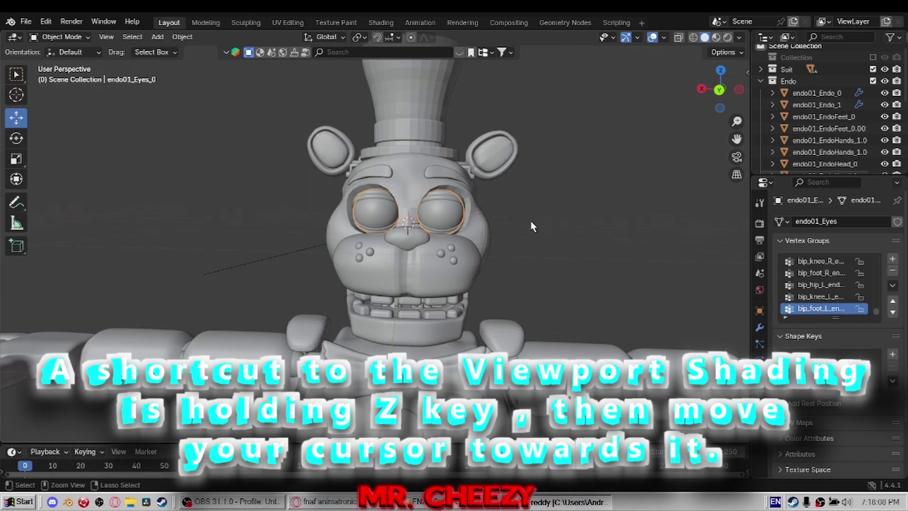
Step: Change the solid-shaded viewport to Material Preview using the shading pie menu
{"action": "key", "text": "z"}
{"action": "key", "text": "z"}
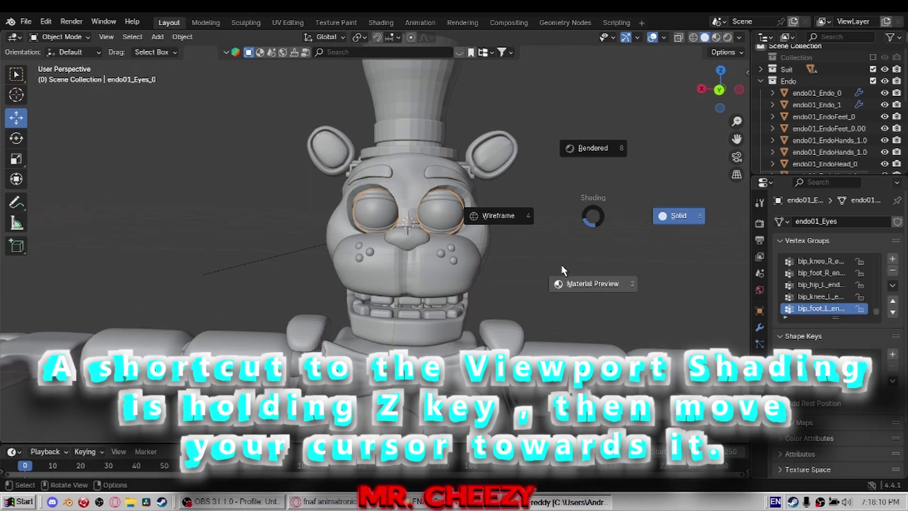
{"action": "left_click", "coordinate": [552, 286]}
{"action": "key", "text": "z"}
{"action": "left_click", "coordinate": [428, 259]}
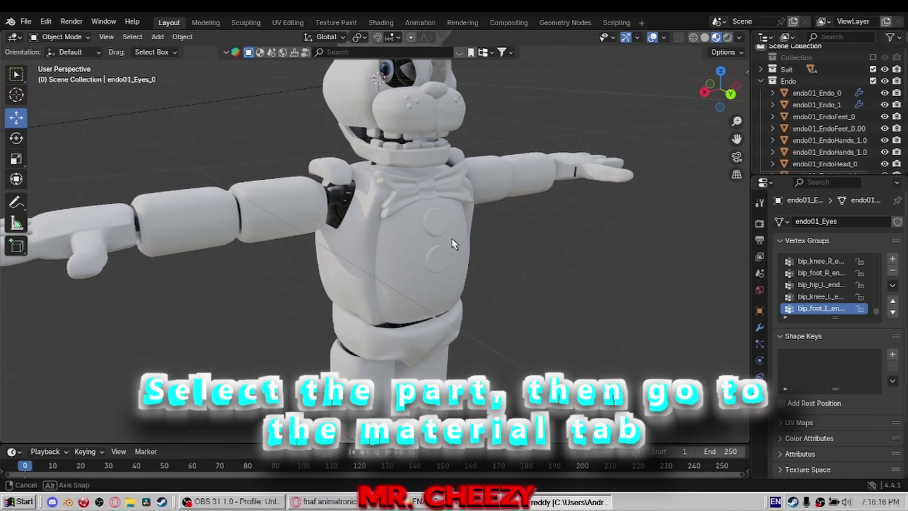
Step: Add a new material to the torso and set its base color to reddish brown, hex 733621
{"action": "left_click", "coordinate": [362, 249]}
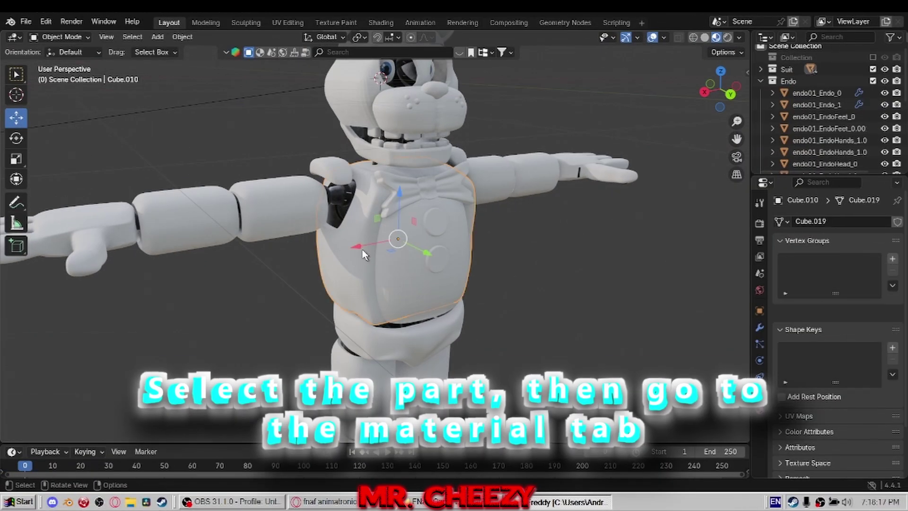
{"action": "scroll", "coordinate": [463, 195], "scroll_direction": "up", "scroll_amount": 2}
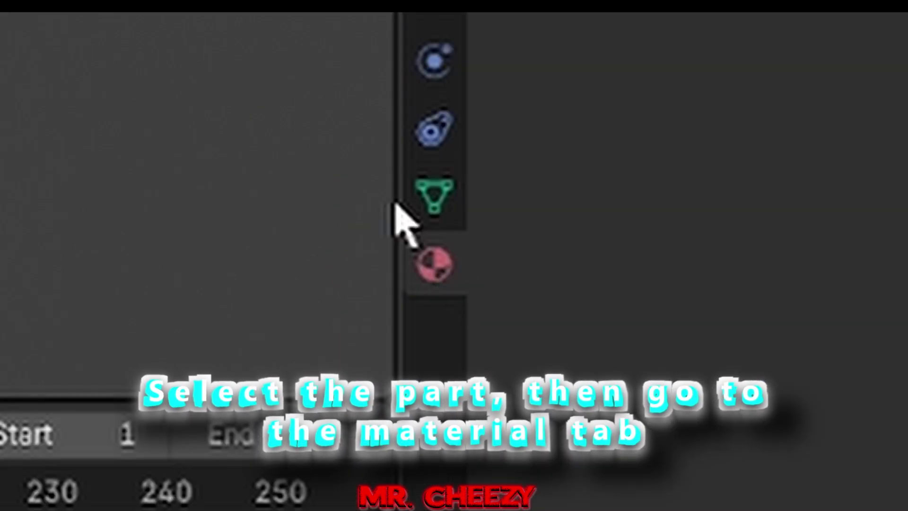
{"action": "left_click", "coordinate": [434, 263]}
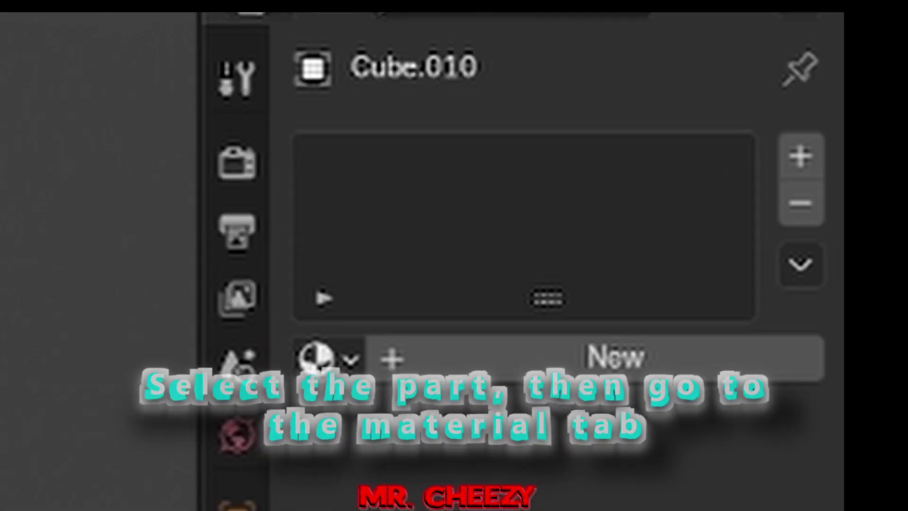
{"action": "left_click", "coordinate": [558, 364]}
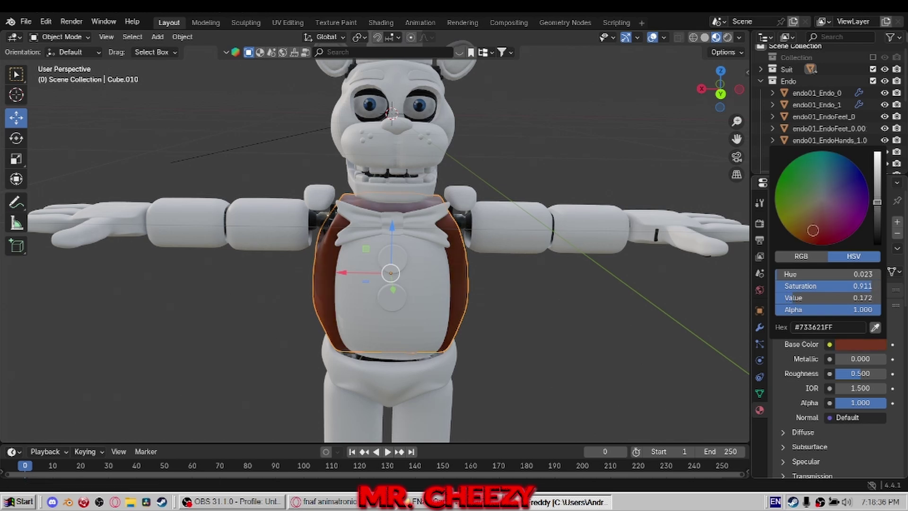
Step: Select the shoulder pads, upper arms, forearms and hands on both sides of the character together
{"action": "middle_click_drag", "start_coordinate": [548, 293], "coordinate": [525, 222]}
{"action": "left_click", "coordinate": [520, 211]}
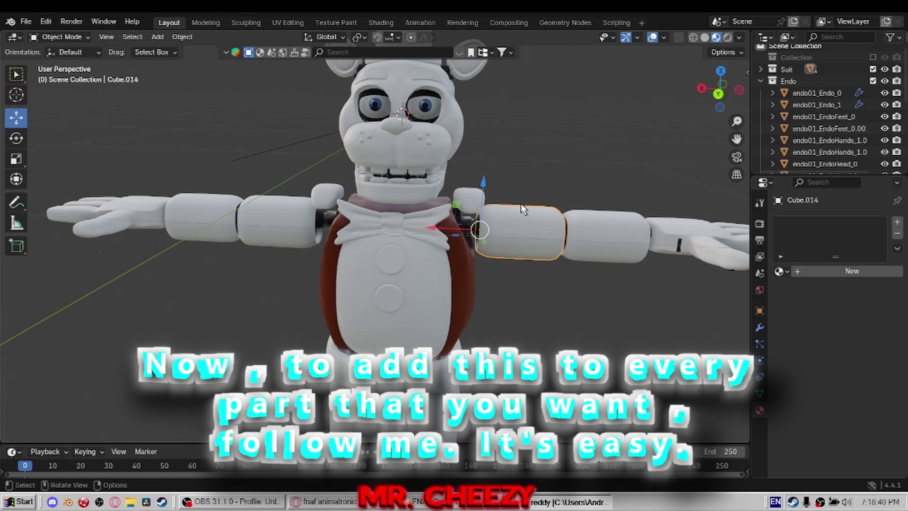
{"action": "middle_click_drag", "start_coordinate": [476, 195], "coordinate": [575, 235]}
{"action": "left_click", "coordinate": [575, 234], "text": "shift"}
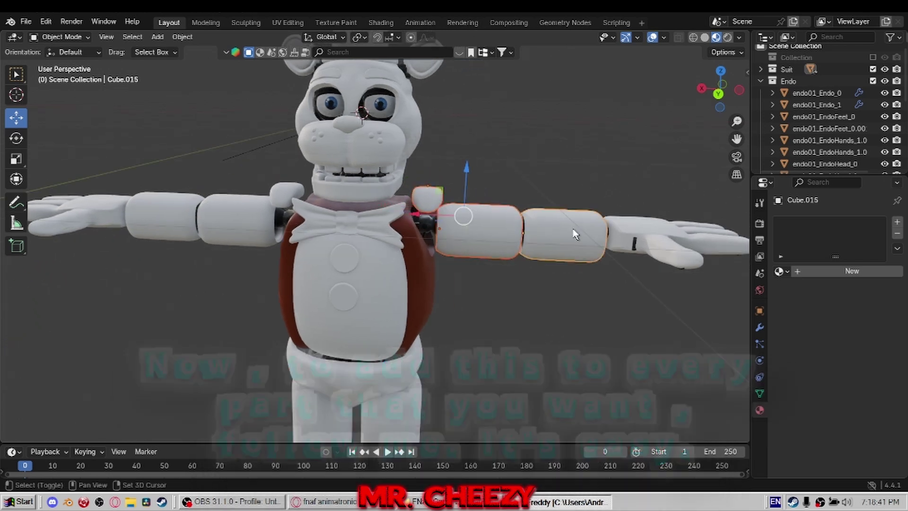
{"action": "left_click", "coordinate": [643, 228], "text": "shift"}
{"action": "left_click", "coordinate": [171, 217], "text": "shift"}
{"action": "left_click", "coordinate": [283, 192], "text": "shift"}
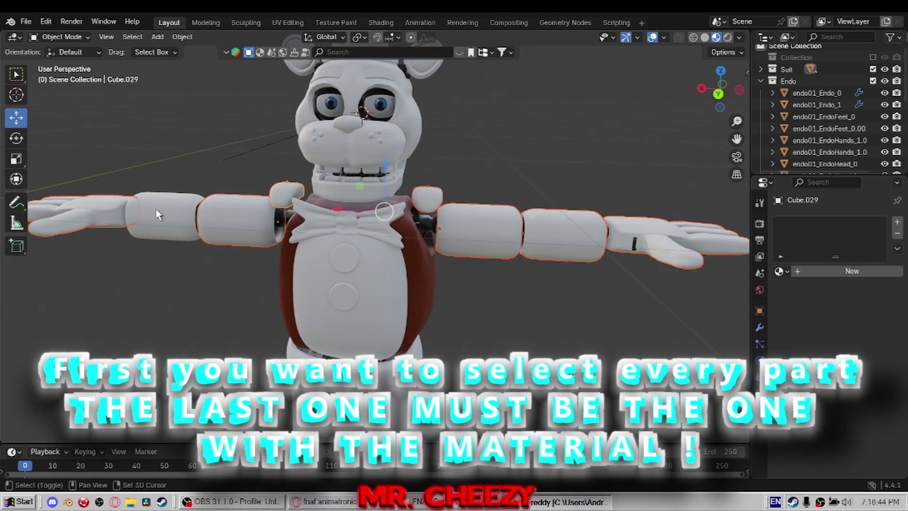
{"action": "left_click", "coordinate": [159, 214], "text": "shift"}
Step: Add the pelvis, leg parts, head and jaw to the selection, with the brown torso as the last, active object
{"action": "middle_click_drag", "start_coordinate": [316, 314], "coordinate": [431, 70], "text": "shift"}
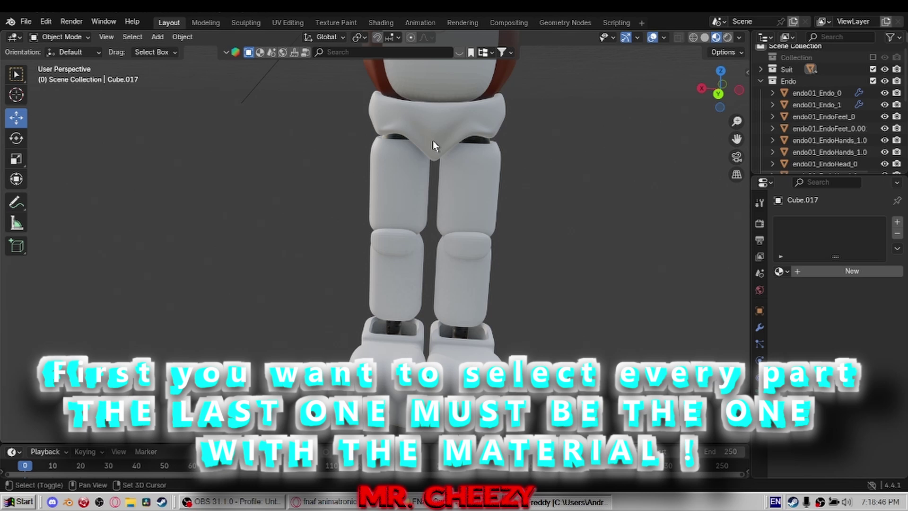
{"action": "left_click", "coordinate": [433, 141], "text": "shift"}
{"action": "left_click", "coordinate": [465, 278], "text": "shift"}
{"action": "middle_click_drag", "start_coordinate": [464, 265], "coordinate": [401, 413], "text": "shift"}
{"action": "left_click", "coordinate": [406, 401], "text": "shift"}
{"action": "middle_click_drag", "start_coordinate": [331, 204], "coordinate": [378, 199]}
{"action": "scroll", "coordinate": [331, 142], "scroll_direction": "up", "scroll_amount": 2}
{"action": "middle_click_drag", "start_coordinate": [334, 62], "coordinate": [307, 173], "text": "shift"}
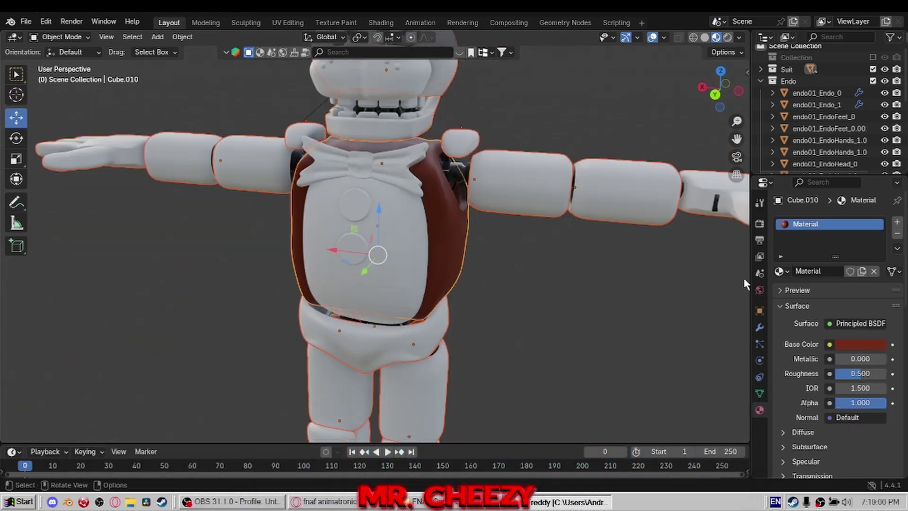
Step: Link the torso's brown material to all the selected body parts
{"action": "left_click", "coordinate": [182, 37]}
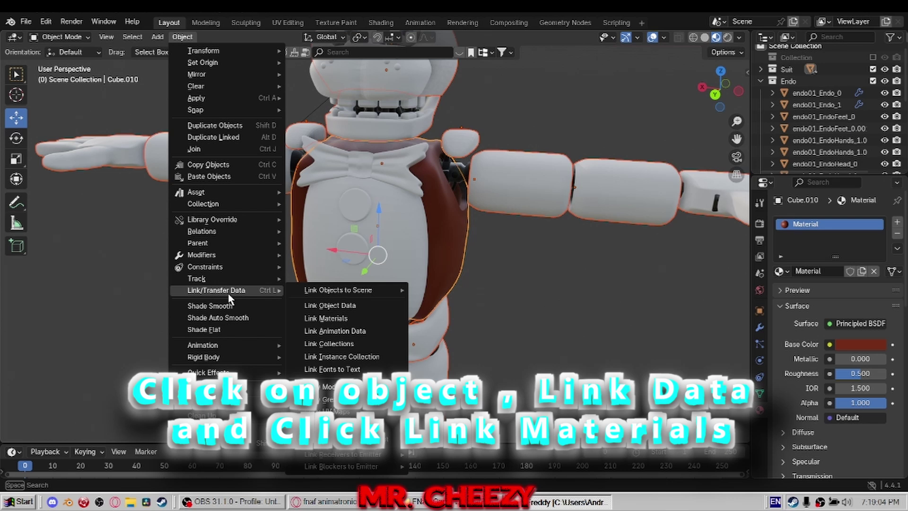
{"action": "left_click", "coordinate": [316, 322]}
{"action": "scroll", "coordinate": [316, 317], "scroll_direction": "down", "scroll_amount": 6}
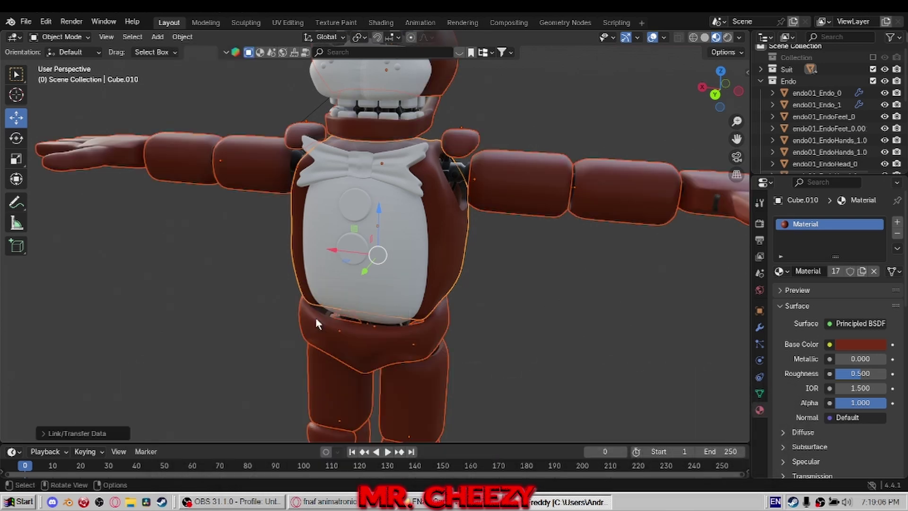
{"action": "middle_click_drag", "start_coordinate": [463, 339], "coordinate": [506, 319]}
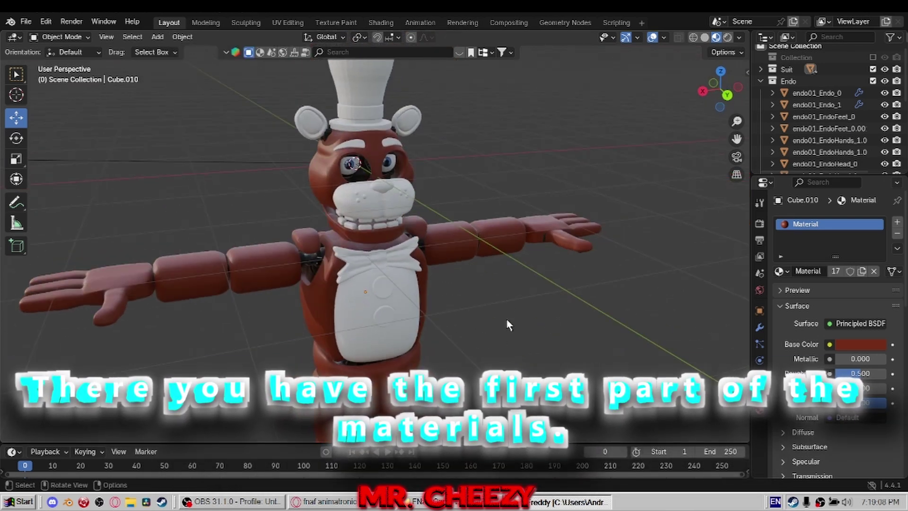
Step: Add a new material to the muzzle and set its base color to orange
{"action": "left_click", "coordinate": [413, 205]}
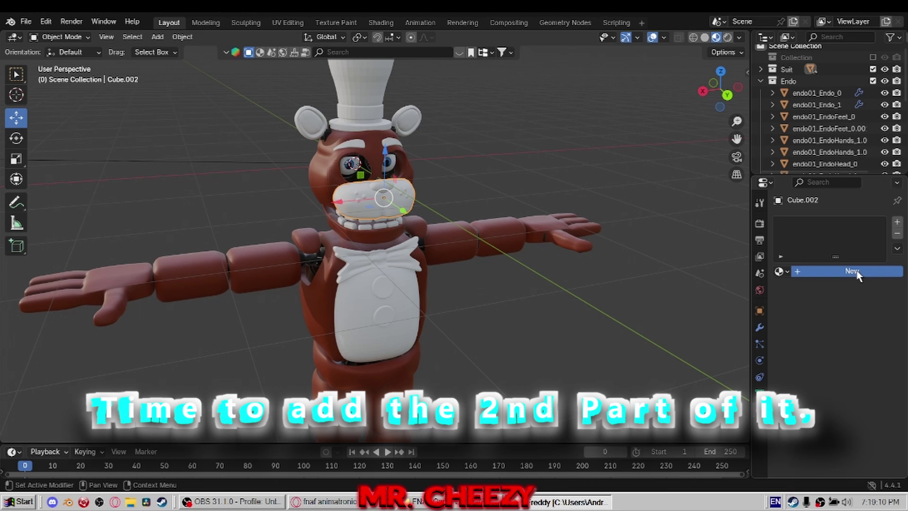
{"action": "left_click", "coordinate": [852, 271]}
{"action": "scroll", "coordinate": [558, 203], "scroll_direction": "up", "scroll_amount": 3}
{"action": "middle_click_drag", "start_coordinate": [544, 208], "coordinate": [567, 196]}
{"action": "left_click", "coordinate": [860, 344]}
{"action": "left_click", "coordinate": [817, 227]}
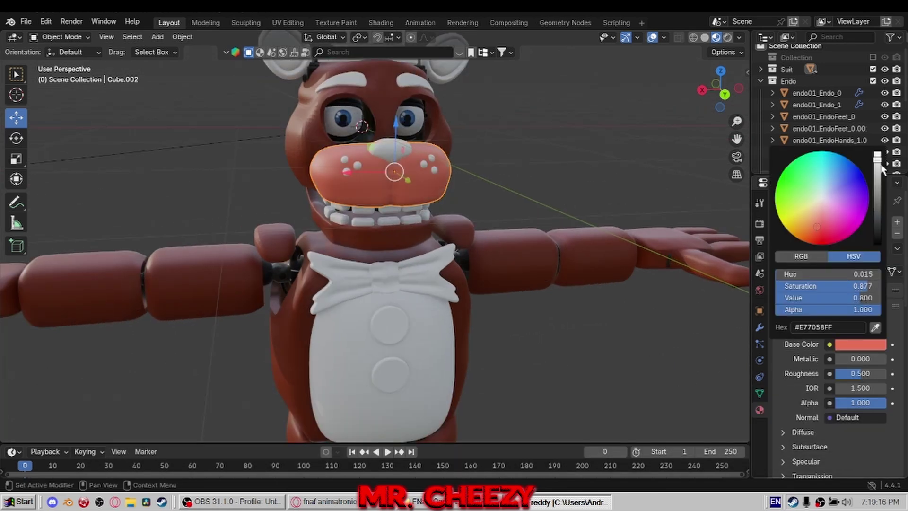
{"action": "left_click_drag", "start_coordinate": [819, 230], "coordinate": [812, 230]}
Step: Link the muzzle's orange material to the belly panel
{"action": "left_click", "coordinate": [430, 279]}
{"action": "left_click", "coordinate": [405, 151], "text": "shift"}
{"action": "left_click", "coordinate": [182, 37]}
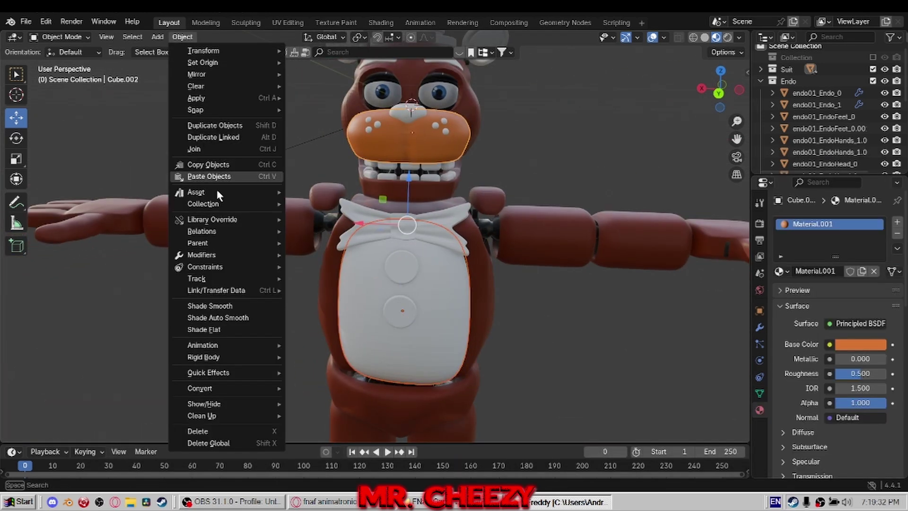
{"action": "left_click", "coordinate": [322, 315]}
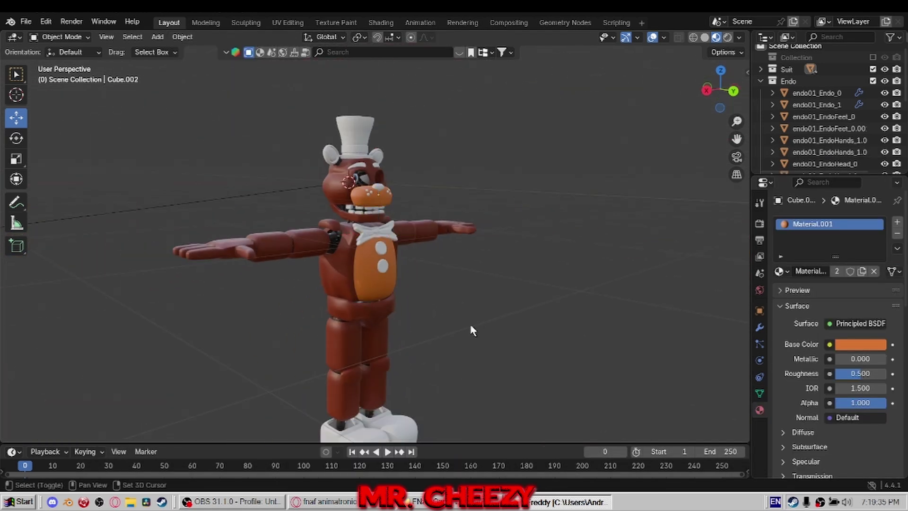
Step: Give one foot a new material with a black base color and assign the same Material.002 to the other foot
{"action": "scroll", "coordinate": [472, 330], "scroll_direction": "up", "scroll_amount": 2}
{"action": "middle_click_drag", "start_coordinate": [472, 330], "coordinate": [431, 293]}
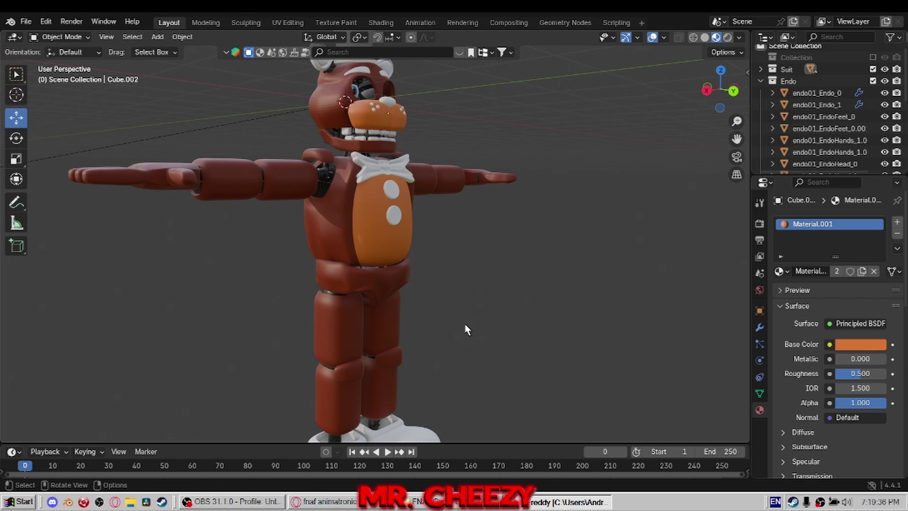
{"action": "middle_click_drag", "start_coordinate": [465, 324], "coordinate": [413, 175], "text": "shift"}
{"action": "left_click", "coordinate": [338, 308]}
{"action": "scroll", "coordinate": [338, 308], "scroll_direction": "up", "scroll_amount": 2}
{"action": "middle_click_drag", "start_coordinate": [372, 271], "coordinate": [444, 228], "text": "shift"}
{"action": "scroll", "coordinate": [657, 257], "scroll_direction": "up", "scroll_amount": 1}
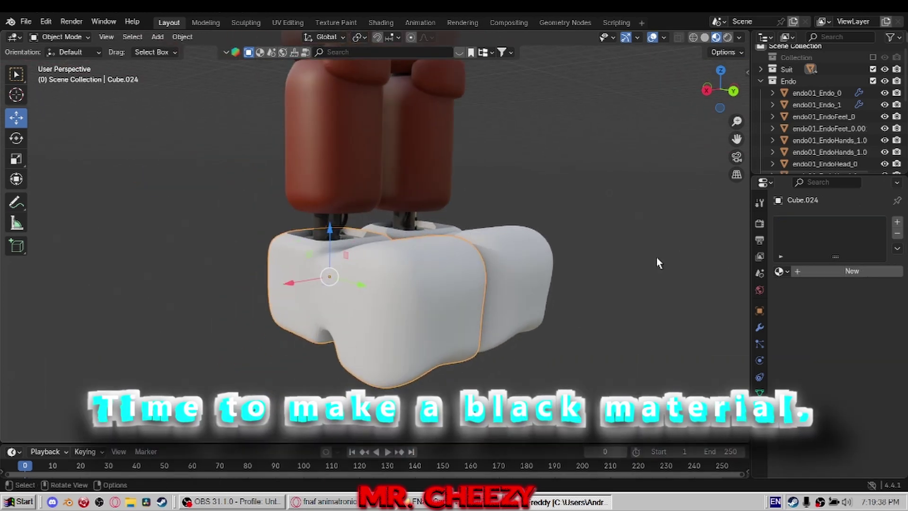
{"action": "left_click", "coordinate": [845, 273]}
{"action": "left_click", "coordinate": [781, 270]}
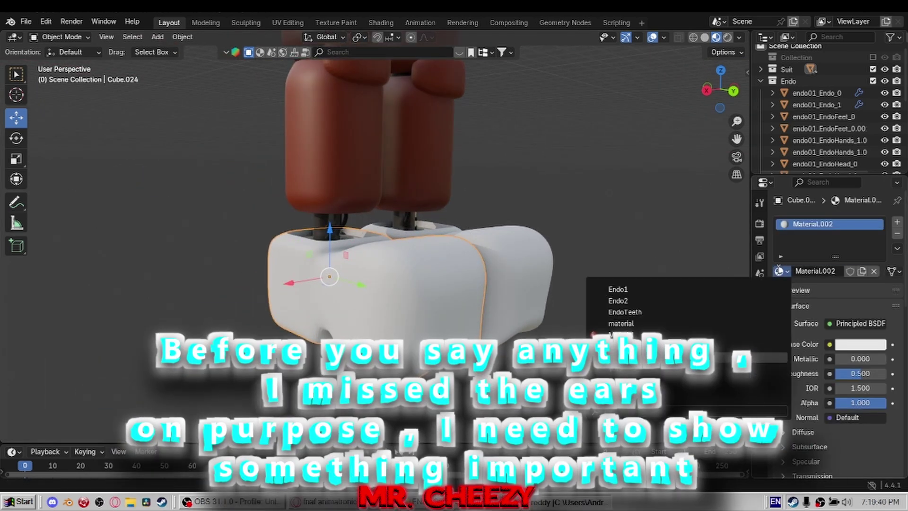
{"action": "left_click", "coordinate": [860, 344]}
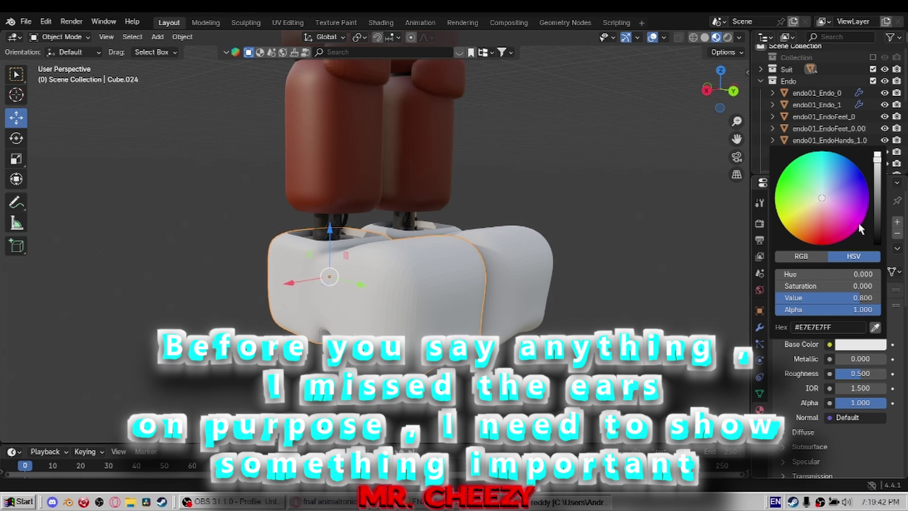
{"action": "left_click_drag", "start_coordinate": [877, 208], "coordinate": [877, 196]}
{"action": "left_click_drag", "start_coordinate": [804, 298], "coordinate": [780, 298]}
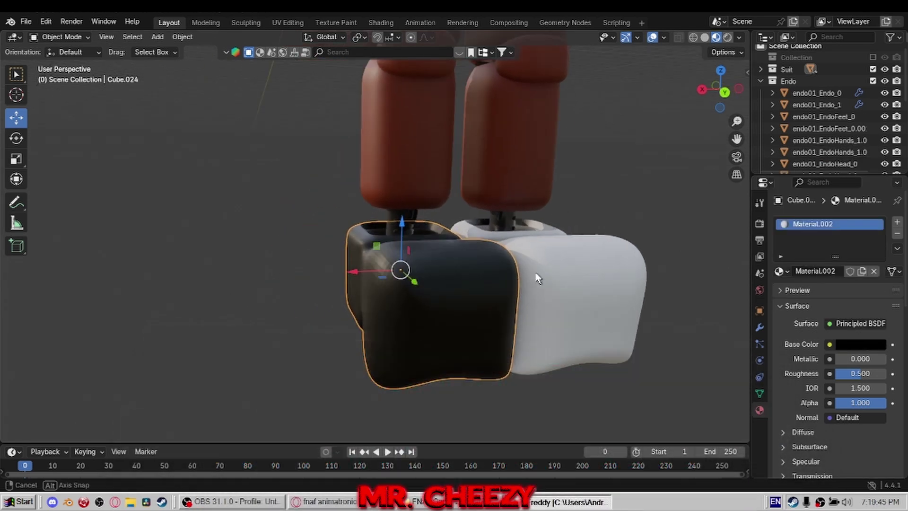
{"action": "left_click", "coordinate": [781, 271]}
{"action": "left_click", "coordinate": [629, 356]}
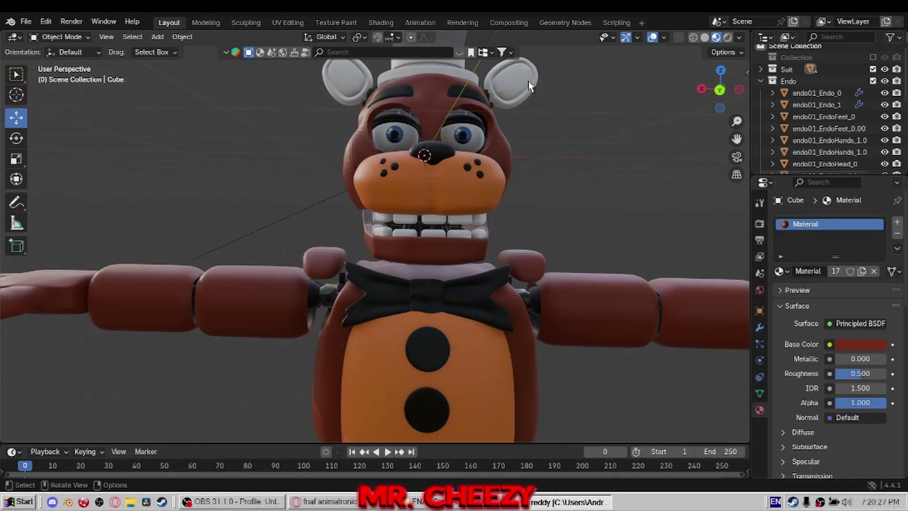
Step: Give the character's left ear two material slots and assign the brown Material to the first slot
{"action": "left_click", "coordinate": [529, 81]}
{"action": "middle_click_drag", "start_coordinate": [529, 81], "coordinate": [459, 236], "text": "shift"}
{"action": "scroll", "coordinate": [476, 201], "scroll_direction": "up", "scroll_amount": 2}
{"action": "middle_click_drag", "start_coordinate": [513, 161], "coordinate": [453, 200], "text": "shift"}
{"action": "scroll", "coordinate": [509, 359], "scroll_direction": "up", "scroll_amount": 4}
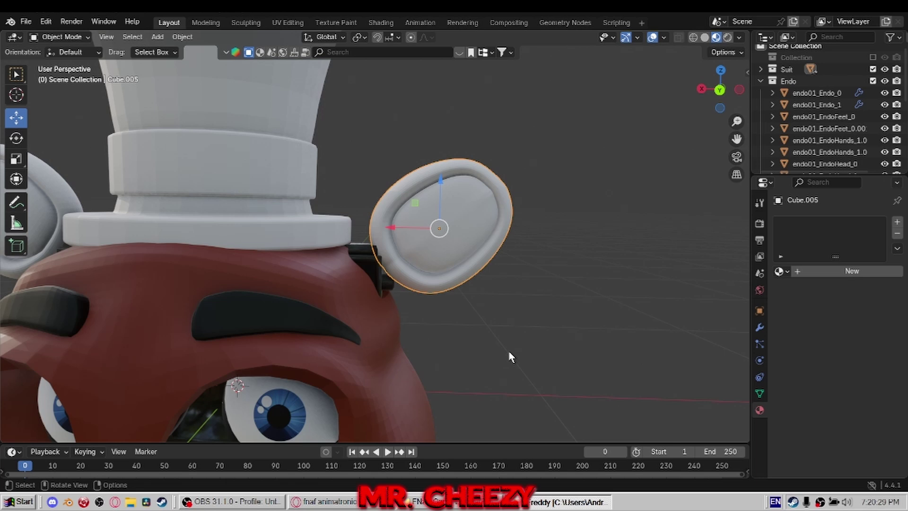
{"action": "middle_click_drag", "start_coordinate": [573, 235], "coordinate": [470, 219], "text": "shift"}
{"action": "scroll", "coordinate": [456, 232], "scroll_direction": "up", "scroll_amount": 3}
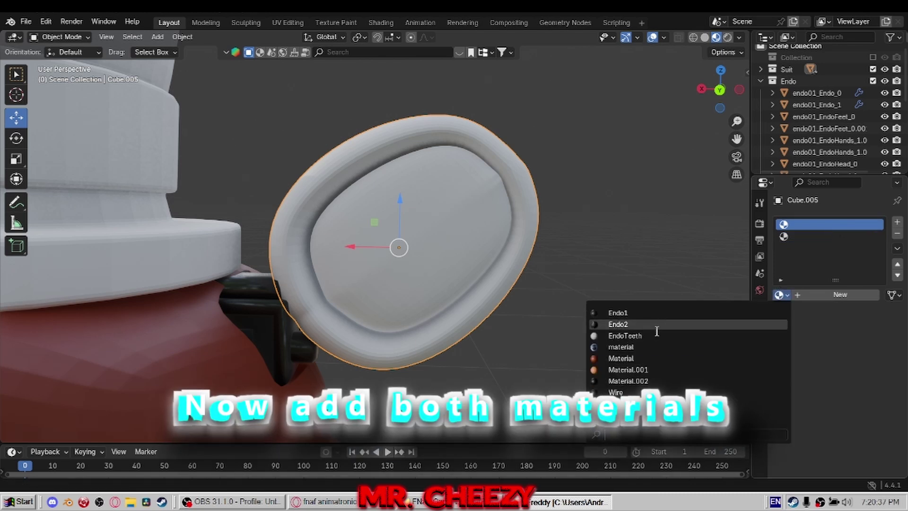
{"action": "left_click", "coordinate": [622, 358]}
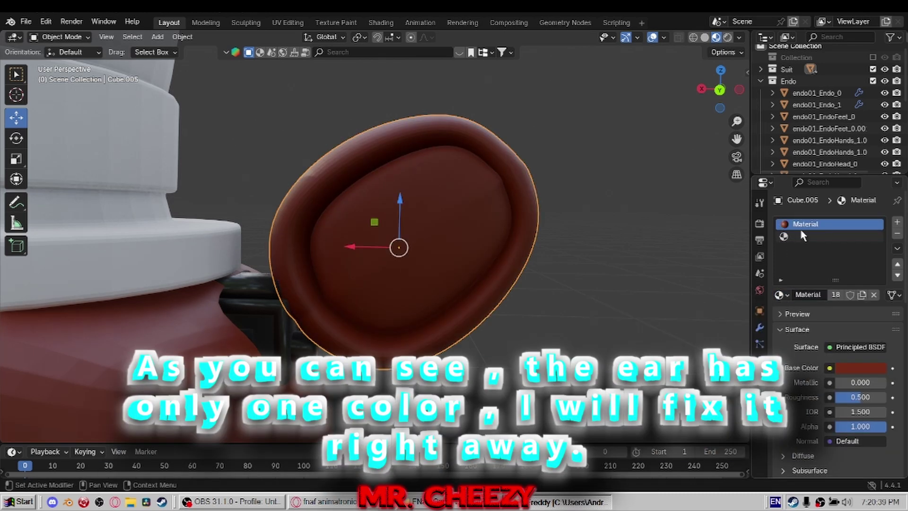
Step: Assign the orange Material.001 to the ear's second material slot
{"action": "left_click", "coordinate": [802, 236]}
{"action": "left_click", "coordinate": [779, 295]}
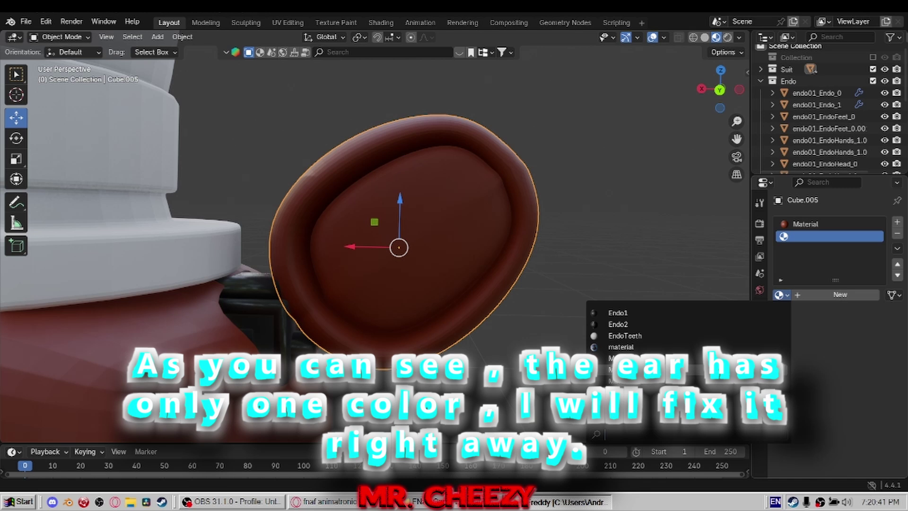
{"action": "left_click", "coordinate": [621, 370]}
{"action": "scroll", "coordinate": [540, 276], "scroll_direction": "down", "scroll_amount": 4}
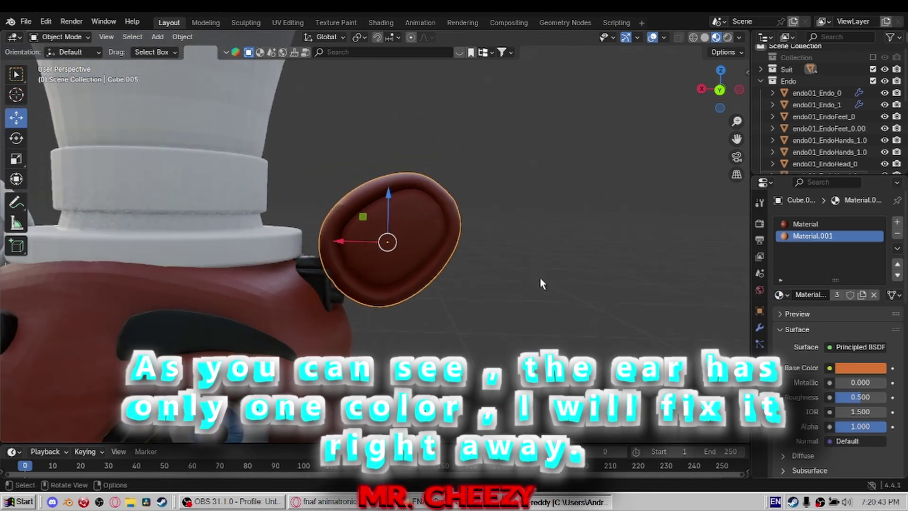
Step: Open the character's left ear mesh in Edit Mode and select the vertices across the front of its inner pad
{"action": "middle_click_drag", "start_coordinate": [403, 308], "coordinate": [642, 66], "text": "shift"}
{"action": "scroll", "coordinate": [517, 211], "scroll_direction": "down", "scroll_amount": 1}
{"action": "middle_click_drag", "start_coordinate": [517, 211], "coordinate": [426, 243]}
{"action": "left_click", "coordinate": [402, 282]}
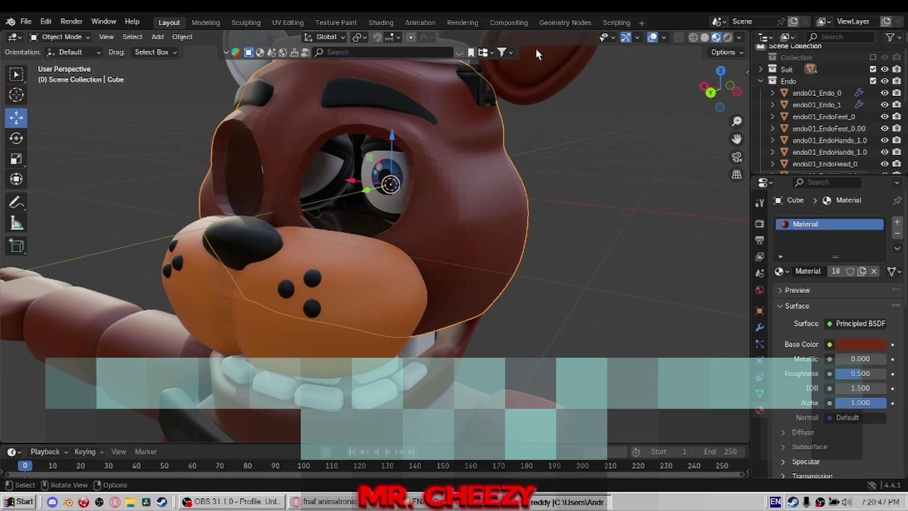
{"action": "left_click", "coordinate": [534, 76]}
{"action": "middle_click_drag", "start_coordinate": [533, 100], "coordinate": [436, 248]}
{"action": "scroll", "coordinate": [466, 250], "scroll_direction": "up", "scroll_amount": 4}
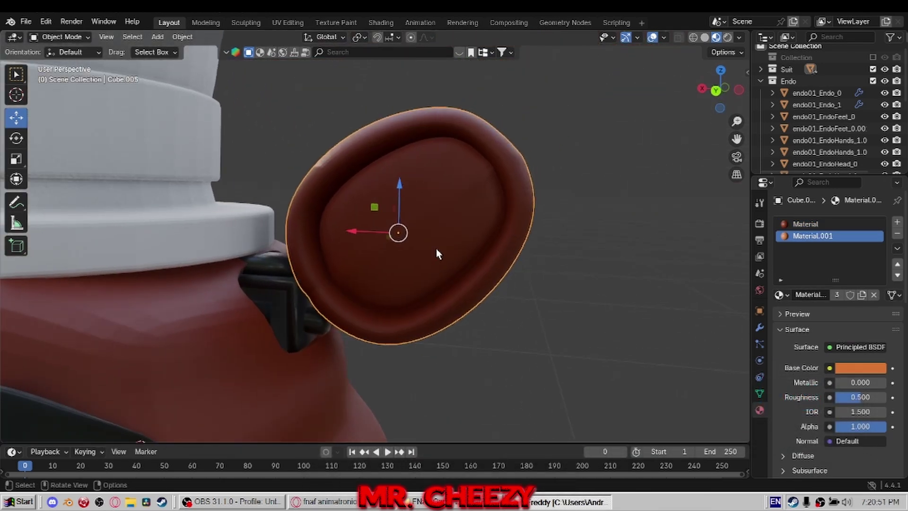
{"action": "scroll", "coordinate": [436, 248], "scroll_direction": "up", "scroll_amount": 1}
{"action": "key", "text": "Tab"}
{"action": "left_click", "coordinate": [402, 211]}
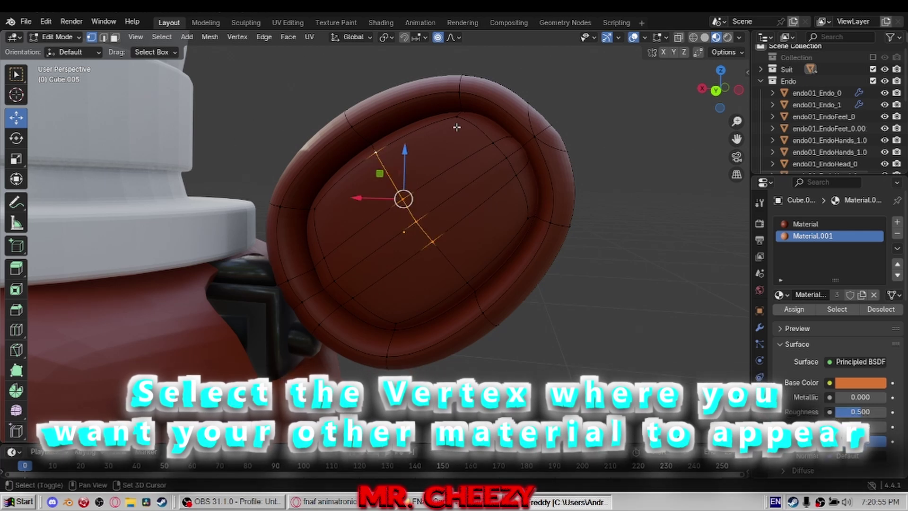
{"action": "left_click", "coordinate": [456, 119], "text": "shift"}
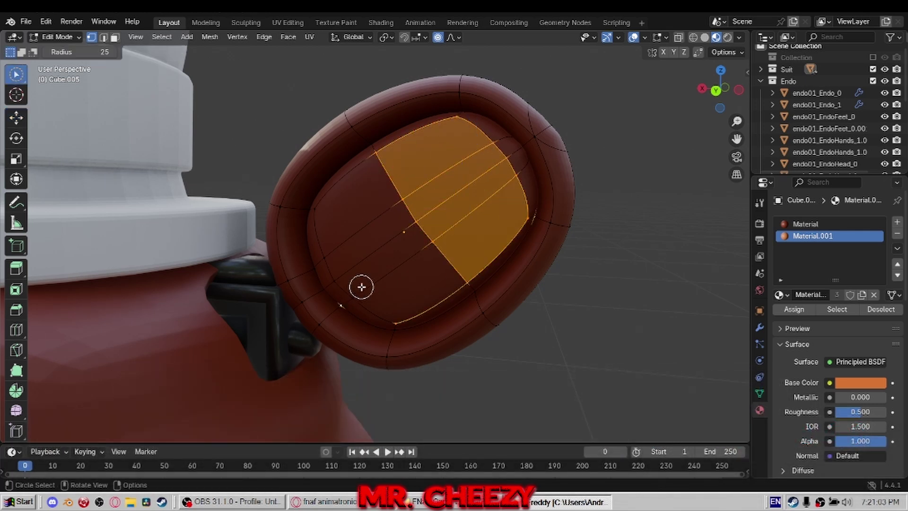
{"action": "left_click_drag", "start_coordinate": [361, 287], "coordinate": [317, 211]}
{"action": "middle_click_drag", "start_coordinate": [368, 239], "coordinate": [383, 237]}
{"action": "left_click", "coordinate": [509, 185], "text": "shift"}
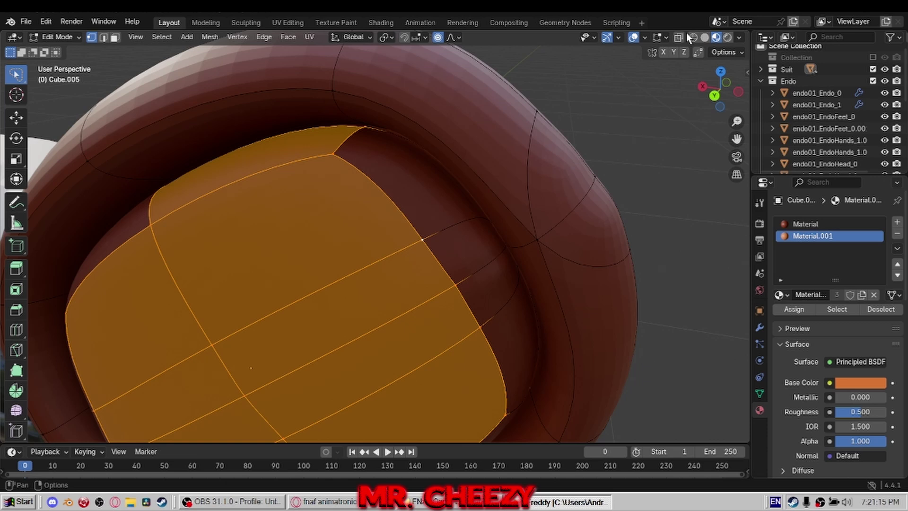
Step: Use solid shading with X-ray to add the remaining vertices around the inner pad's side walls to the ear selection
{"action": "left_click", "coordinate": [704, 37]}
{"action": "left_click", "coordinate": [678, 37]}
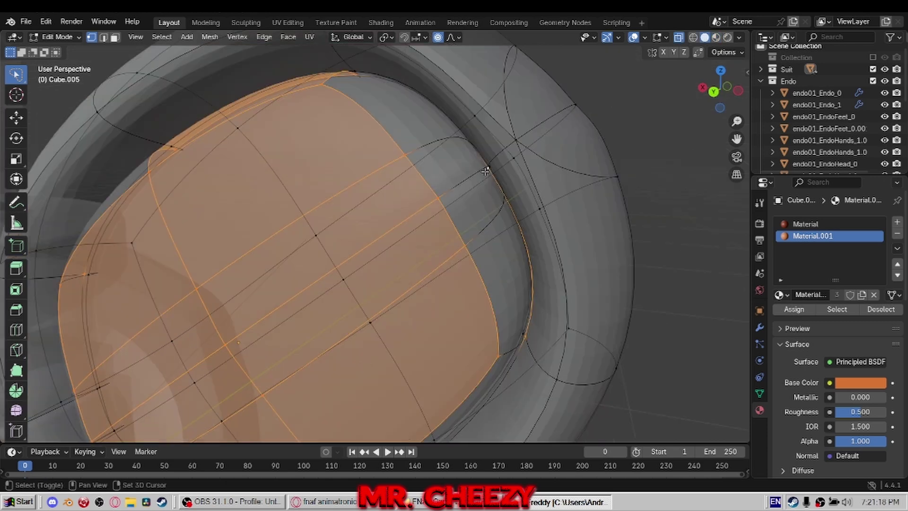
{"action": "middle_click_drag", "start_coordinate": [364, 331], "coordinate": [462, 253], "text": "shift"}
{"action": "scroll", "coordinate": [462, 254], "scroll_direction": "up", "scroll_amount": 1}
{"action": "middle_click_drag", "start_coordinate": [437, 316], "coordinate": [407, 318], "text": "shift"}
{"action": "left_click", "coordinate": [386, 259], "text": "shift"}
{"action": "left_click", "coordinate": [296, 264], "text": "shift"}
{"action": "scroll", "coordinate": [291, 269], "scroll_direction": "up", "scroll_amount": 2}
{"action": "middle_click_drag", "start_coordinate": [285, 274], "coordinate": [265, 208]}
{"action": "left_click", "coordinate": [246, 128], "text": "shift"}
{"action": "middle_click_drag", "start_coordinate": [246, 128], "coordinate": [369, 252]}
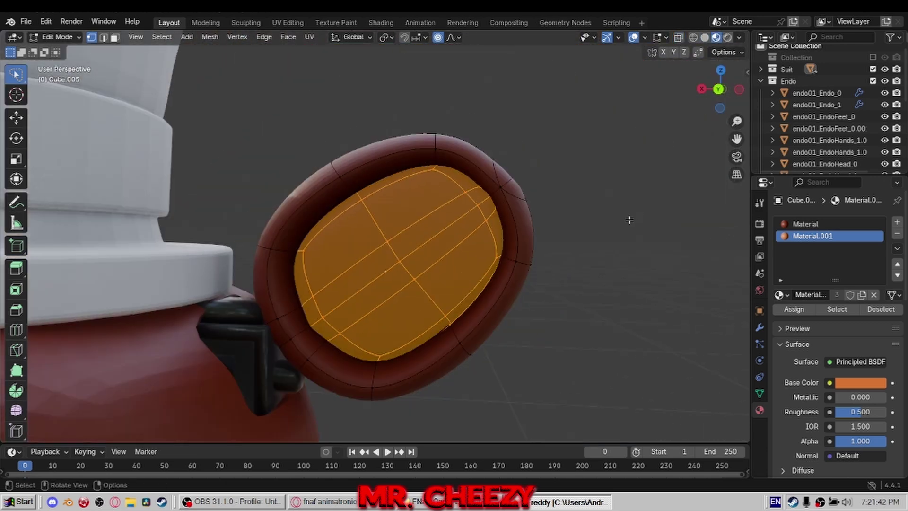
Step: Assign the orange Material.001 to the selected inner-ear faces and return to Object Mode
{"action": "middle_click_drag", "start_coordinate": [628, 219], "coordinate": [598, 263]}
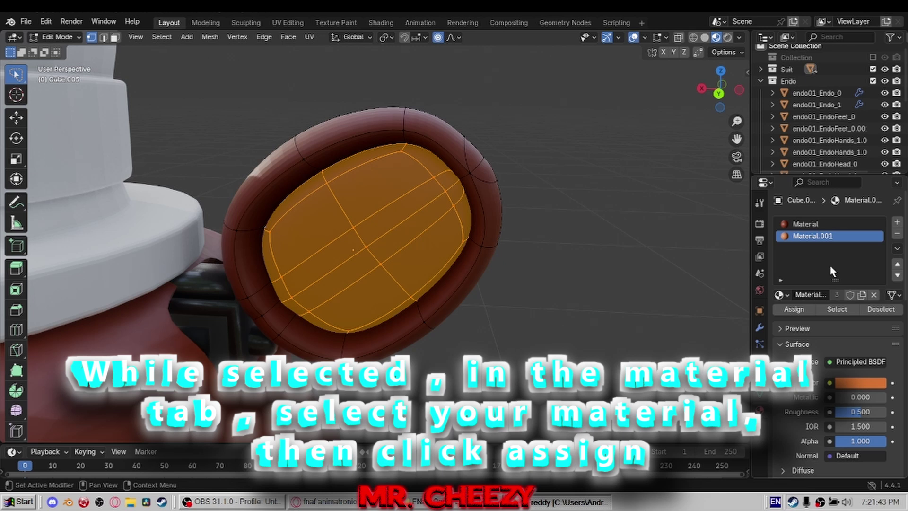
{"action": "left_click", "coordinate": [814, 224]}
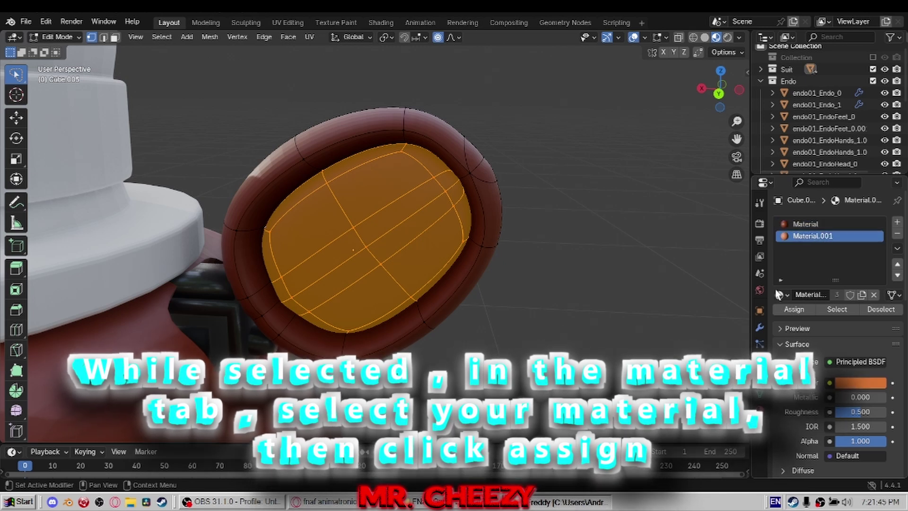
{"action": "left_click", "coordinate": [785, 313]}
{"action": "left_click", "coordinate": [583, 304]}
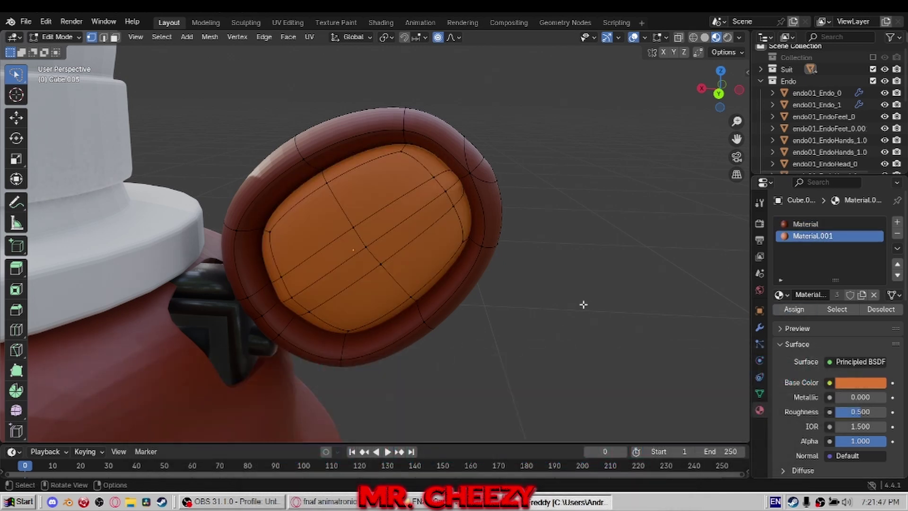
{"action": "key", "text": "Tab"}
{"action": "middle_click_drag", "start_coordinate": [533, 289], "coordinate": [519, 279]}
{"action": "left_click", "coordinate": [519, 279]}
{"action": "scroll", "coordinate": [358, 265], "scroll_direction": "down", "scroll_amount": 2}
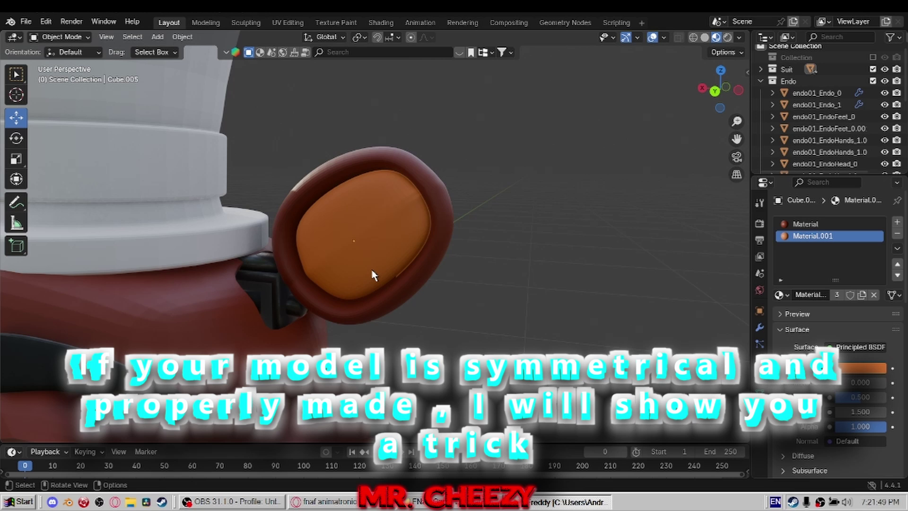
Step: Link the two-colored ear's materials to the character's uncolored right ear
{"action": "scroll", "coordinate": [341, 243], "scroll_direction": "down", "scroll_amount": 3}
{"action": "left_click", "coordinate": [365, 237]}
{"action": "middle_click_drag", "start_coordinate": [365, 238], "coordinate": [481, 209]}
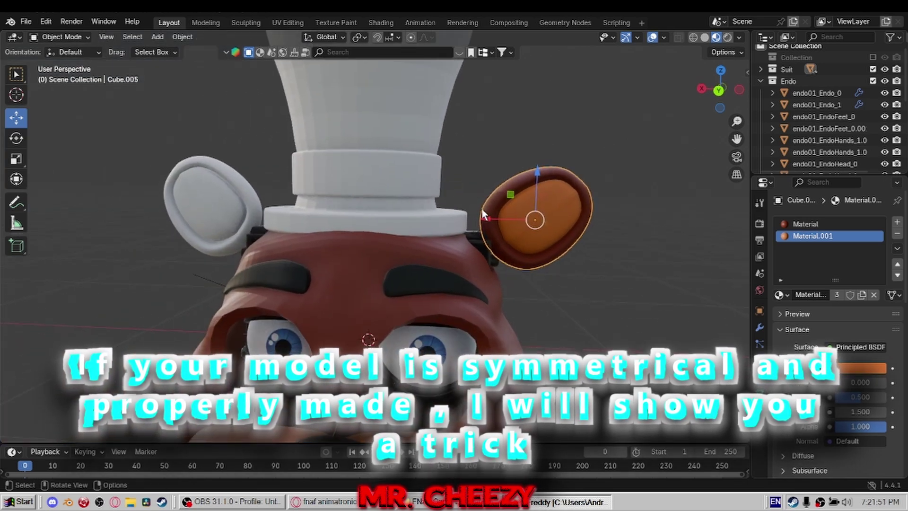
{"action": "left_click", "coordinate": [211, 192]}
{"action": "middle_click_drag", "start_coordinate": [211, 192], "coordinate": [298, 217]}
{"action": "left_click", "coordinate": [500, 178], "text": "shift"}
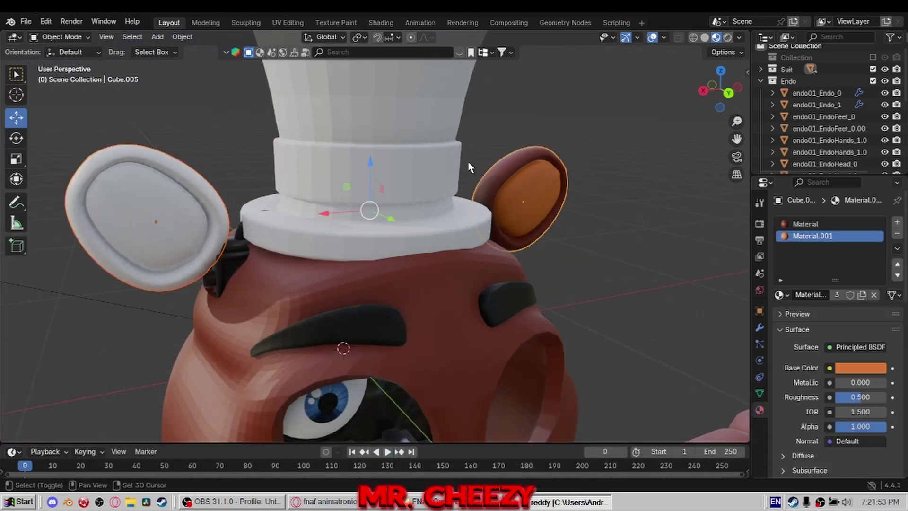
{"action": "left_click", "coordinate": [186, 40]}
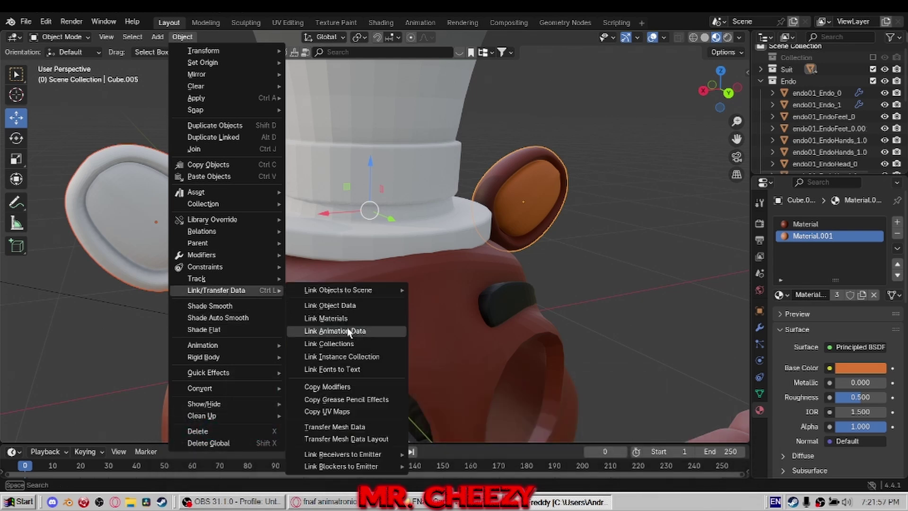
{"action": "left_click", "coordinate": [347, 320]}
Step: In Edit Mode, select the right ear's middle vertex and grow the selection to cover the whole inner pad
{"action": "middle_click_drag", "start_coordinate": [272, 264], "coordinate": [390, 263], "text": "shift"}
{"action": "left_click", "coordinate": [300, 202]}
{"action": "scroll", "coordinate": [300, 201], "scroll_direction": "up", "scroll_amount": 3}
{"action": "middle_click_drag", "start_coordinate": [302, 204], "coordinate": [380, 220], "text": "shift"}
{"action": "key", "text": "Tab"}
{"action": "left_click", "coordinate": [348, 207]}
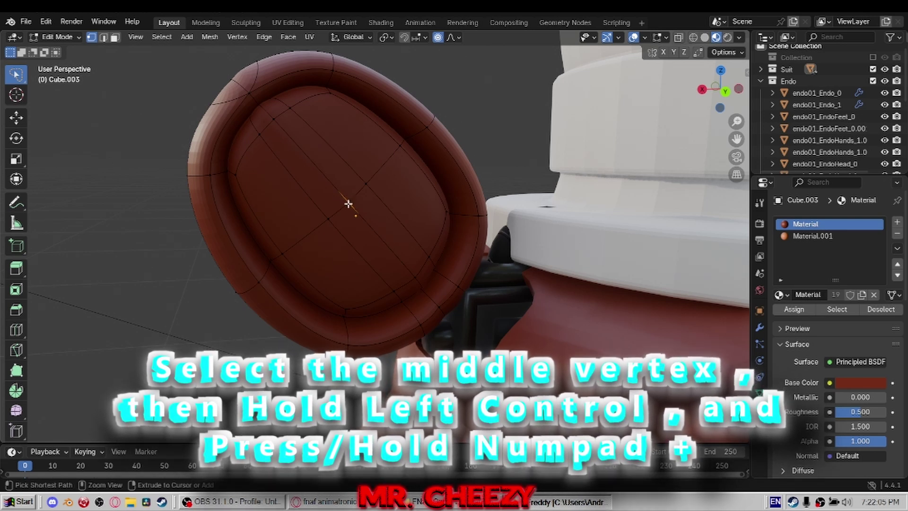
{"action": "key", "text": "ctrl+KP_Add"}
{"action": "key", "text": "ctrl+KP_Add"}
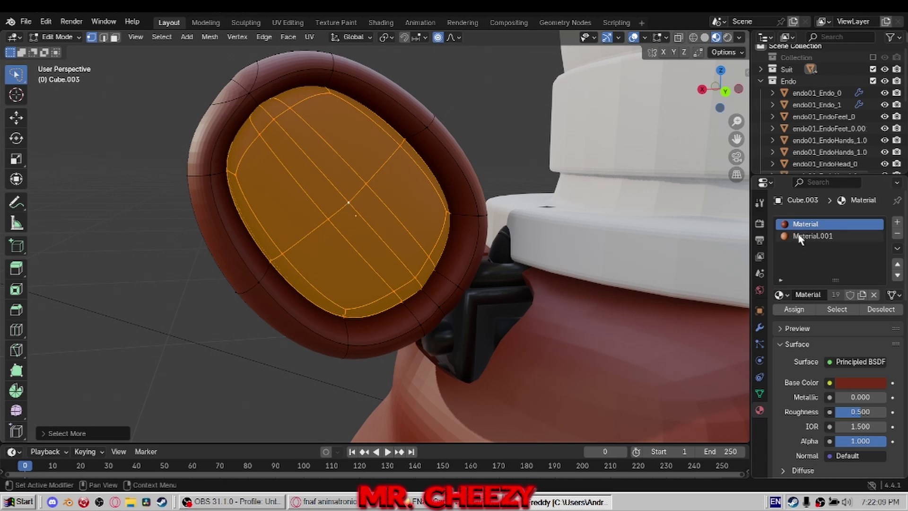
Step: Assign Material.001 to the right ear's selected inner pad and return to Object Mode
{"action": "left_click", "coordinate": [794, 309]}
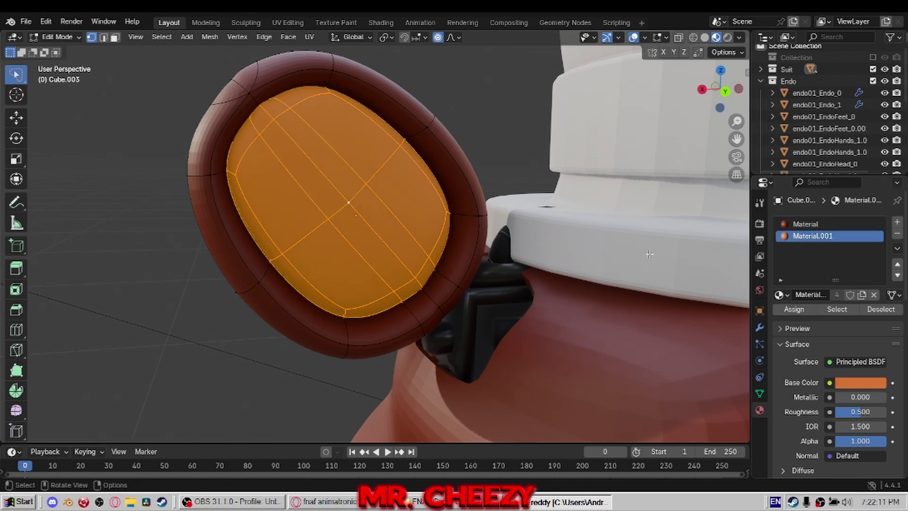
{"action": "key", "text": "Tab"}
{"action": "scroll", "coordinate": [417, 135], "scroll_direction": "down", "scroll_amount": 4}
{"action": "scroll", "coordinate": [313, 265], "scroll_direction": "down", "scroll_amount": 2}
{"action": "middle_click_drag", "start_coordinate": [491, 293], "coordinate": [413, 184], "text": "shift"}
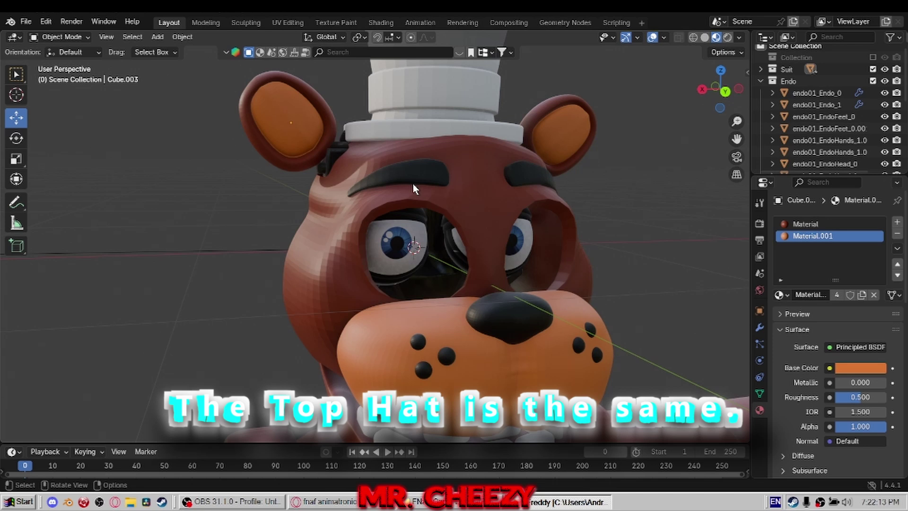
Step: Set up the top hat with red Material.003 and black Material.002 slots, and assign Material.002 to its entire mesh
{"action": "scroll", "coordinate": [446, 243], "scroll_direction": "down", "scroll_amount": 7}
{"action": "middle_click_drag", "start_coordinate": [418, 263], "coordinate": [416, 312], "text": "shift"}
{"action": "scroll", "coordinate": [484, 283], "scroll_direction": "up", "scroll_amount": 7}
{"action": "left_click", "coordinate": [485, 284]}
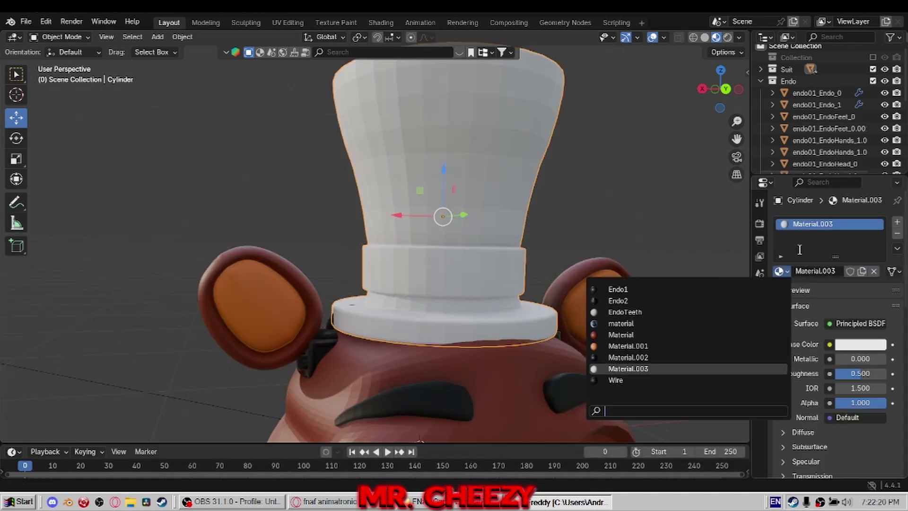
{"action": "left_click", "coordinate": [429, 112], "text": "alt"}
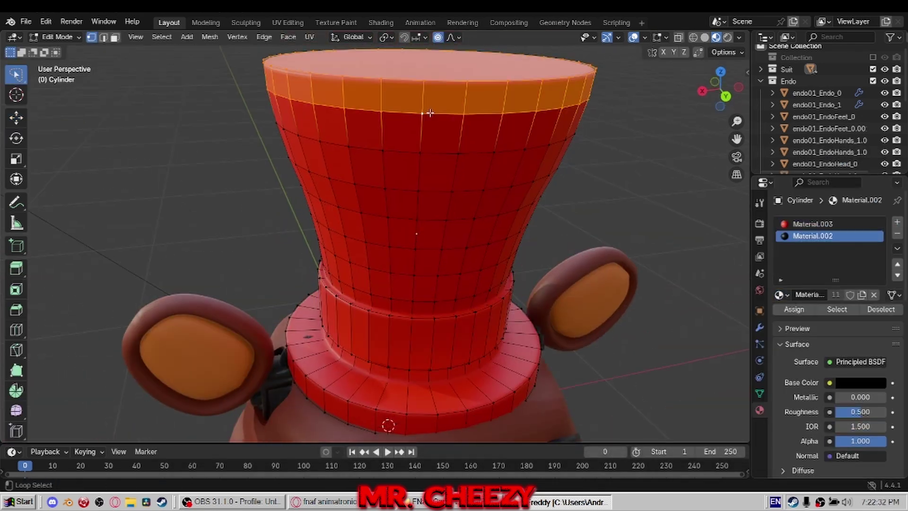
{"action": "key", "text": "a"}
{"action": "left_click", "coordinate": [793, 309]}
{"action": "key", "text": "Tab"}
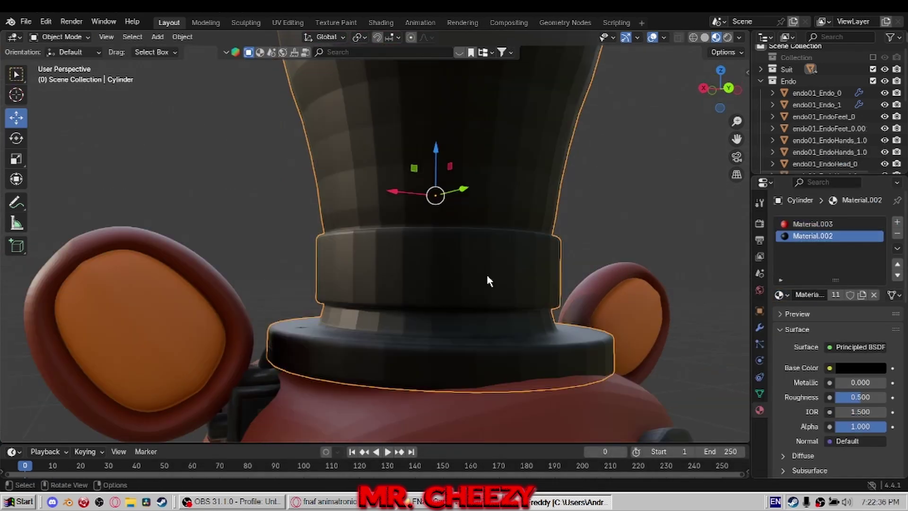
Step: Assign the red Material.003 to the band around the top hat
{"action": "key", "text": "Tab"}
{"action": "left_click", "coordinate": [486, 274], "text": "alt"}
{"action": "left_click", "coordinate": [812, 224]}
{"action": "left_click", "coordinate": [794, 309]}
{"action": "key", "text": "Tab"}
Step: Create a new material for the upper teeth and name it Teeth
{"action": "middle_click_drag", "start_coordinate": [397, 204], "coordinate": [391, 190]}
{"action": "scroll", "coordinate": [397, 199], "scroll_direction": "up", "scroll_amount": 10}
{"action": "middle_click_drag", "start_coordinate": [402, 156], "coordinate": [417, 255], "text": "shift"}
{"action": "left_click", "coordinate": [515, 225]}
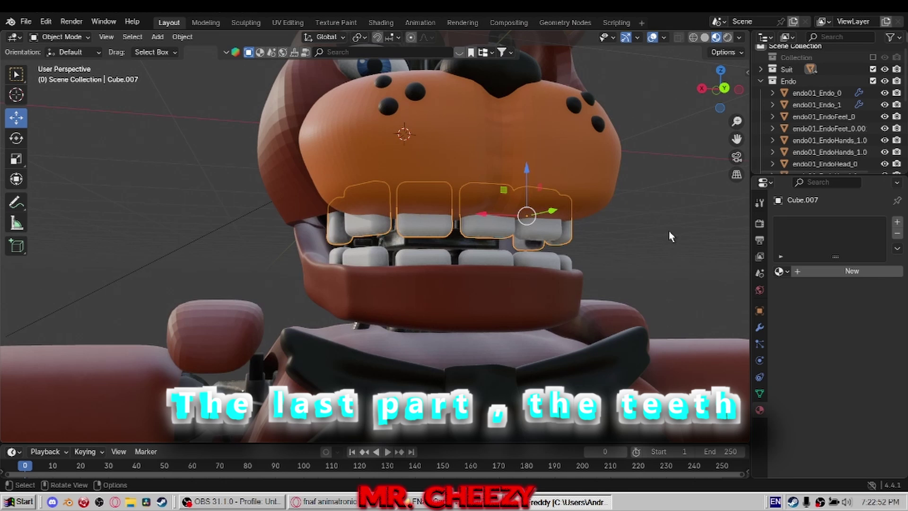
{"action": "scroll", "coordinate": [669, 234], "scroll_direction": "up", "scroll_amount": 3}
{"action": "left_click", "coordinate": [827, 271]}
{"action": "double_click", "coordinate": [804, 224]}
{"action": "type", "text": "TeTeeth"}
{"action": "key", "text": "Return"}
Step: Assign the existing teeth material to the lower teeth
{"action": "left_click", "coordinate": [553, 295]}
{"action": "left_click", "coordinate": [781, 271]}
{"action": "left_click", "coordinate": [626, 288]}
Step: Rename the muzzle's orange material and the head's brown material
{"action": "scroll", "coordinate": [520, 236], "scroll_direction": "down", "scroll_amount": 4}
{"action": "left_click", "coordinate": [502, 194]}
{"action": "double_click", "coordinate": [819, 224]}
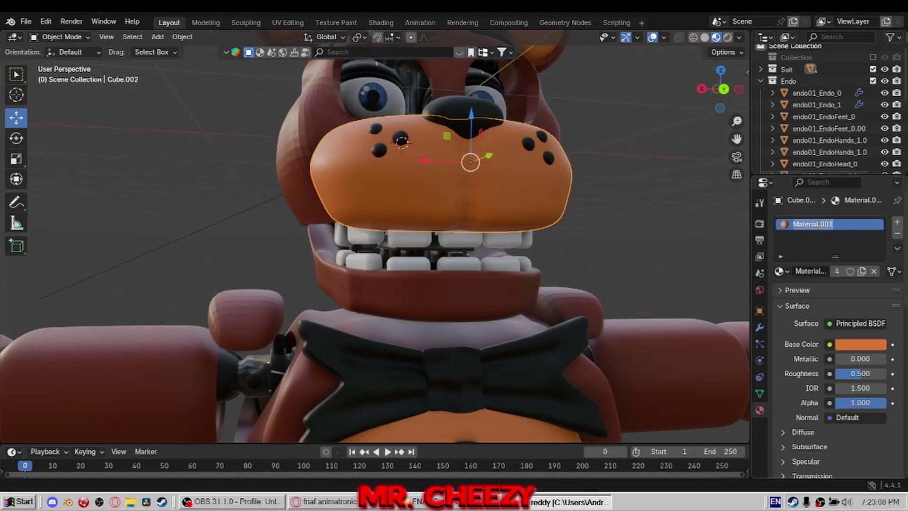
{"action": "key", "text": "Return"}
{"action": "scroll", "coordinate": [426, 199], "scroll_direction": "down", "scroll_amount": 3}
{"action": "middle_click_drag", "start_coordinate": [426, 142], "coordinate": [425, 250], "text": "shift"}
{"action": "left_click", "coordinate": [456, 178]}
{"action": "double_click", "coordinate": [804, 225]}
Step: Rename the top hat's black material BlackParts and its red material Red
{"action": "scroll", "coordinate": [426, 199], "scroll_direction": "down", "scroll_amount": 1}
{"action": "left_click", "coordinate": [421, 99]}
{"action": "double_click", "coordinate": [818, 236]}
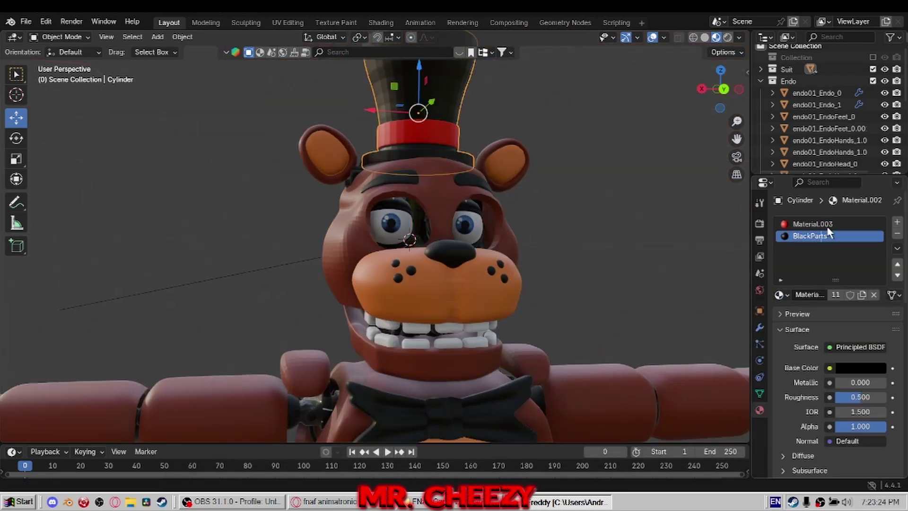
{"action": "key", "text": "Return"}
Step: Examine the colored model's whole body from the front and from several angles
{"action": "scroll", "coordinate": [575, 269], "scroll_direction": "down", "scroll_amount": 5}
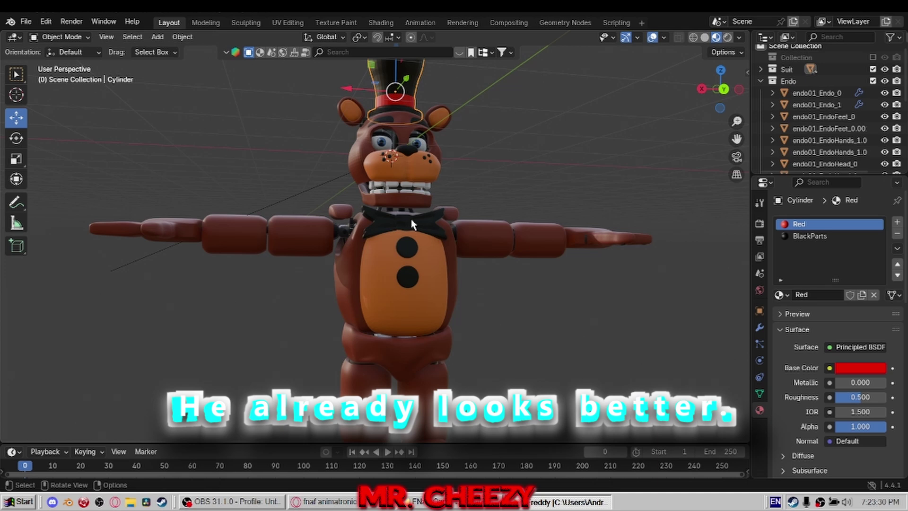
{"action": "left_click", "coordinate": [410, 222]}
{"action": "middle_click_drag", "start_coordinate": [404, 249], "coordinate": [411, 324]}
{"action": "scroll", "coordinate": [412, 325], "scroll_direction": "down", "scroll_amount": 2}
{"action": "left_click_drag", "start_coordinate": [411, 322], "coordinate": [419, 338]}
{"action": "middle_click_drag", "start_coordinate": [418, 342], "coordinate": [516, 322]}
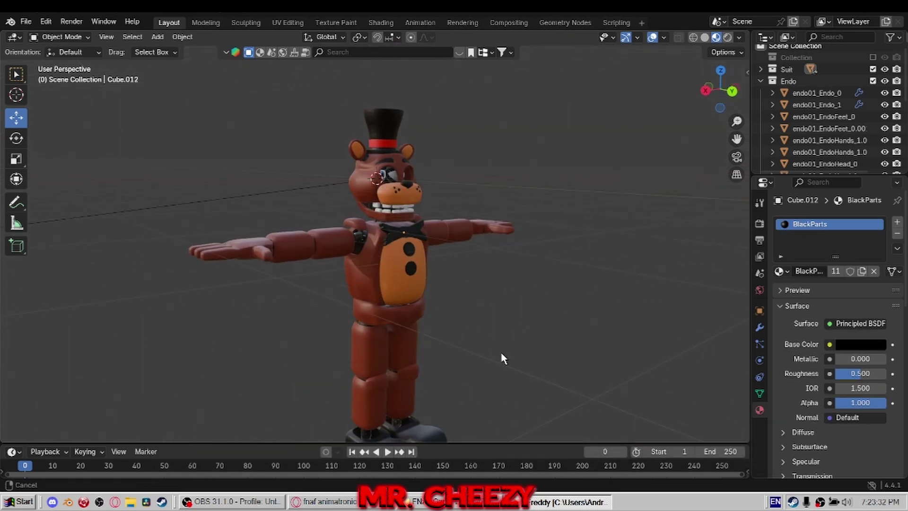
{"action": "middle_click_drag", "start_coordinate": [501, 358], "coordinate": [467, 316]}
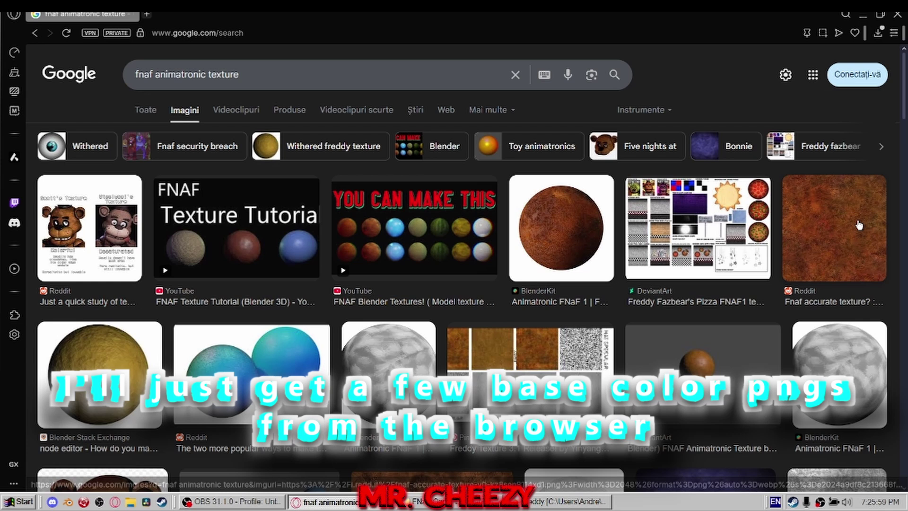
Step: Switch to the browser and save the brown Reddit texture and another image from the "fnaf animatronic texture" image results
{"action": "left_click", "coordinate": [860, 226]}
{"action": "right_click", "coordinate": [693, 271]}
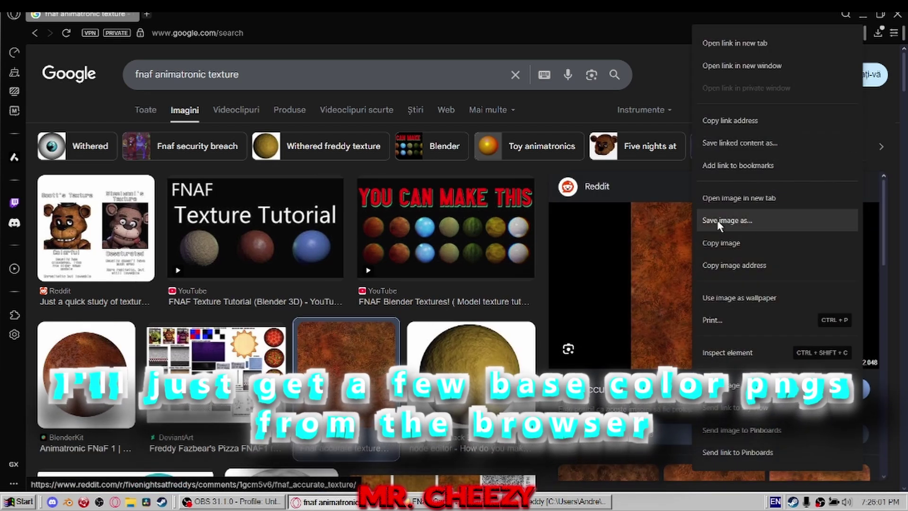
{"action": "left_click", "coordinate": [718, 219]}
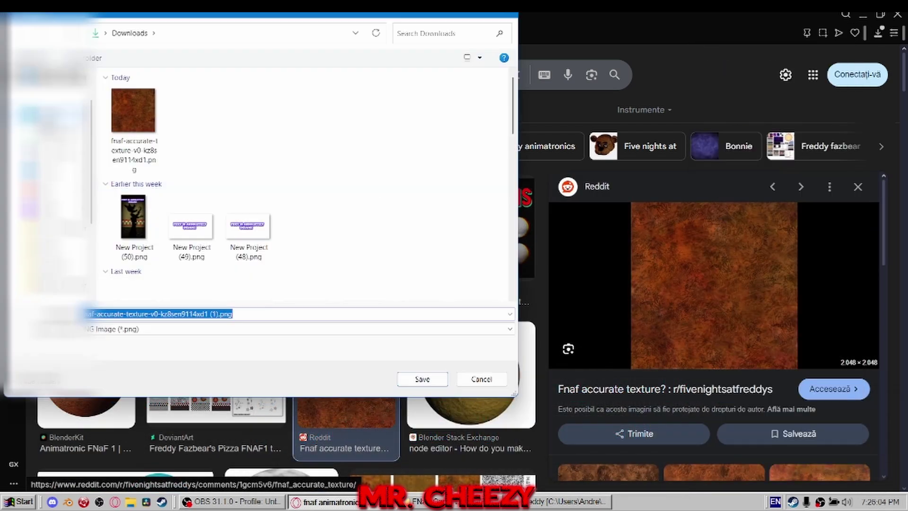
{"action": "key", "text": "Return"}
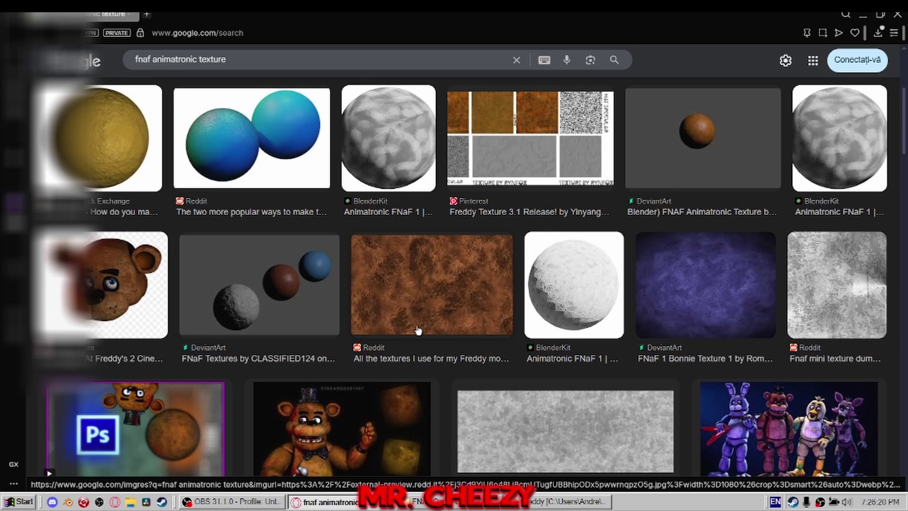
{"action": "right_click", "coordinate": [683, 213]}
{"action": "left_click", "coordinate": [694, 220]}
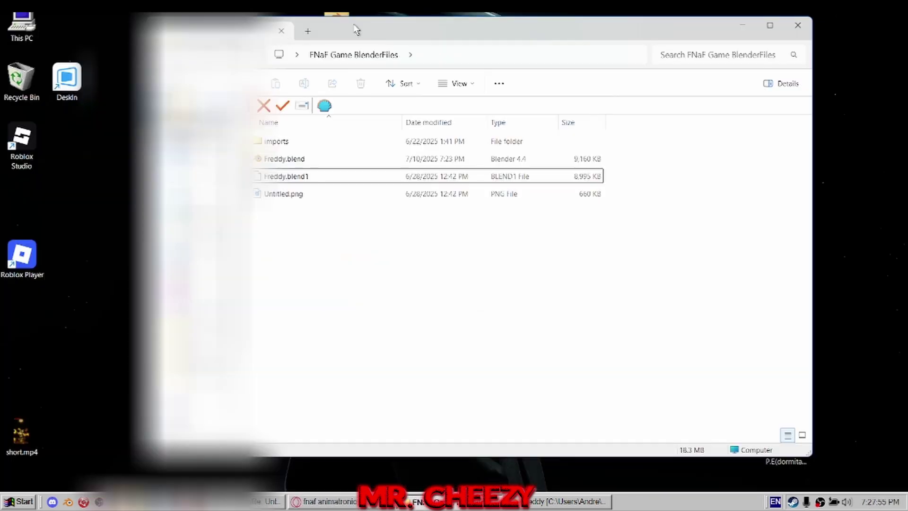
Step: In File Explorer, create a Freddy Textures folder in FNaF Game BlenderFiles and move the four downloaded texture images into it
{"action": "left_click_drag", "start_coordinate": [356, 30], "coordinate": [376, 58]}
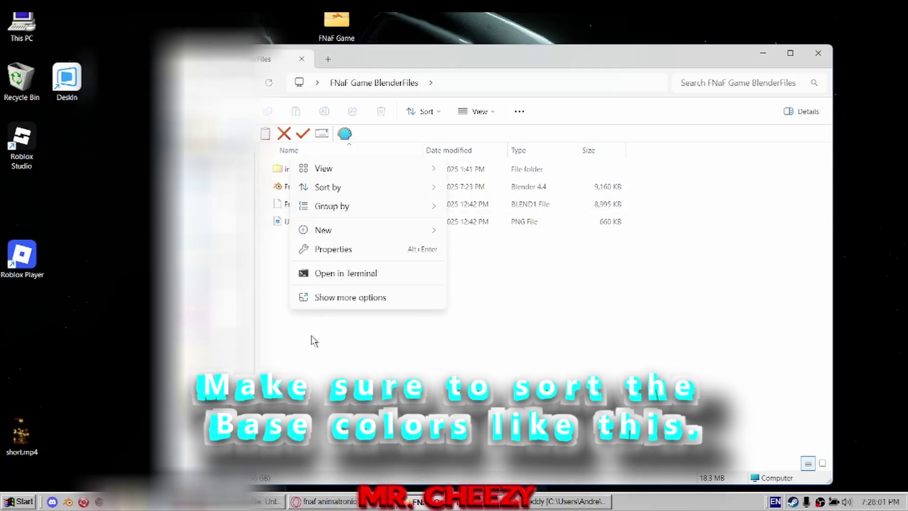
{"action": "left_click", "coordinate": [462, 252]}
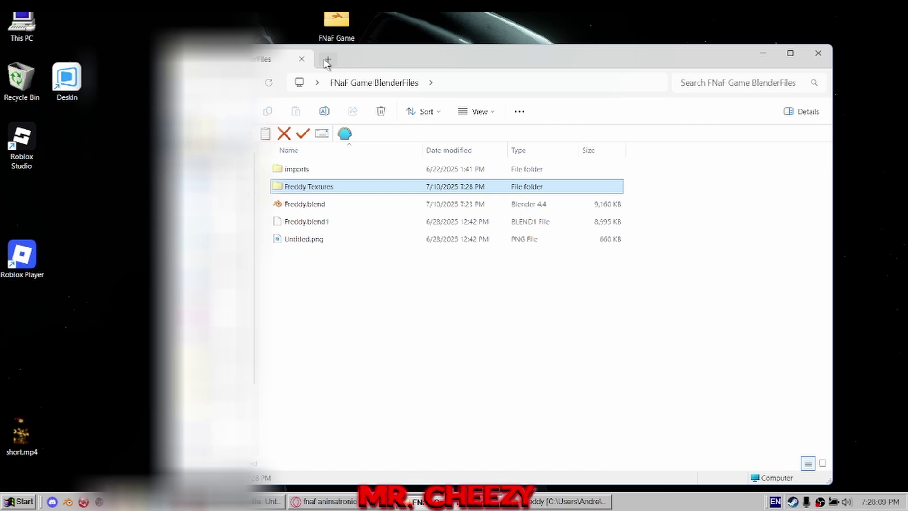
{"action": "left_click", "coordinate": [327, 60]}
{"action": "left_click", "coordinate": [245, 227]}
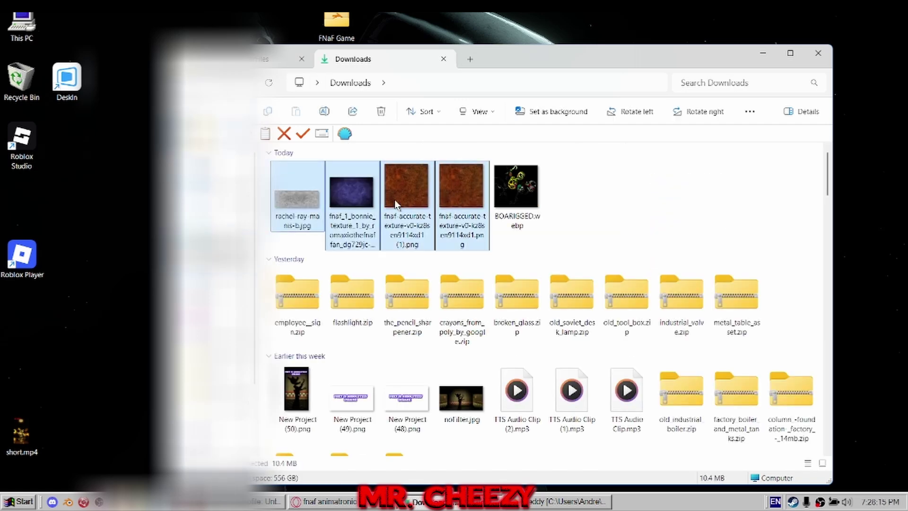
{"action": "left_click_drag", "start_coordinate": [396, 203], "coordinate": [290, 193]}
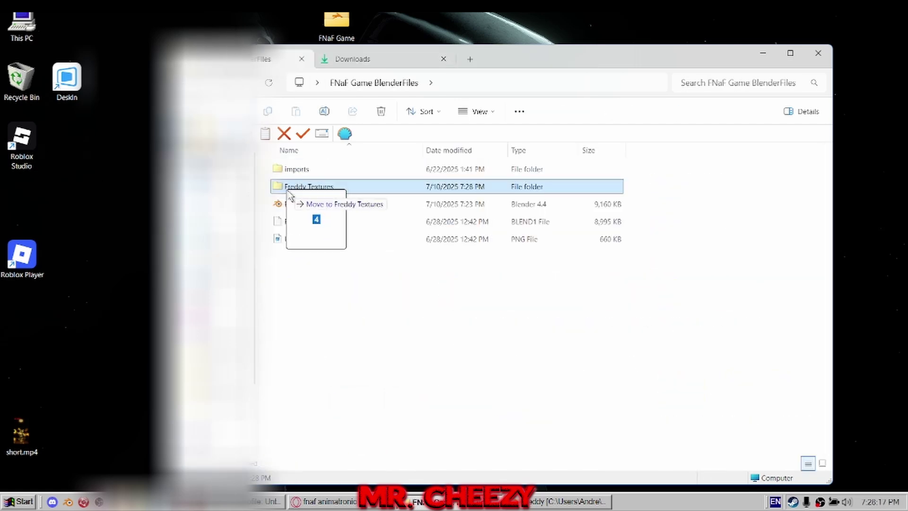
Step: Finish moving the images into Freddy Textures, switch to Blender and open the bear's head in the Shading workspace
{"action": "left_click_drag", "start_coordinate": [290, 194], "coordinate": [289, 194]}
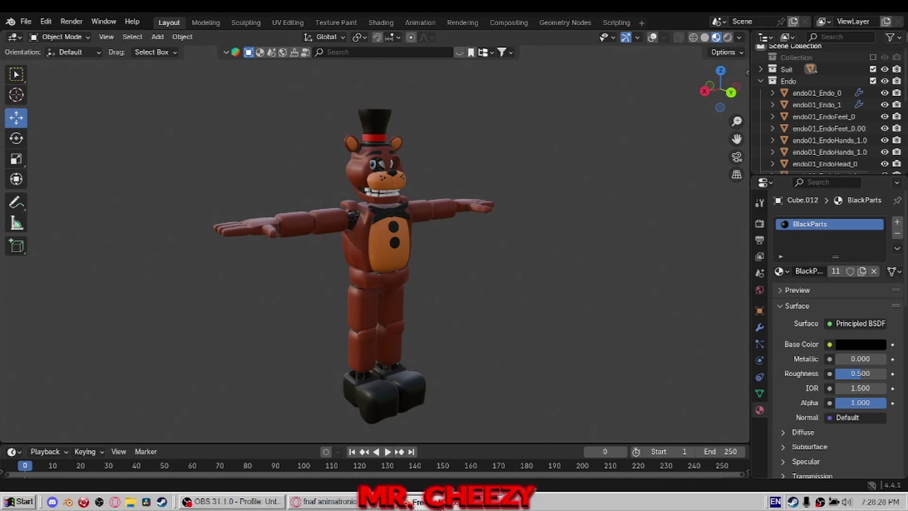
{"action": "scroll", "coordinate": [504, 203], "scroll_direction": "up", "scroll_amount": 3}
{"action": "mouse_move", "coordinate": [504, 202]}
{"action": "middle_mouse_down"}
{"action": "mouse_move", "coordinate": [310, 243]}
{"action": "mouse_move", "coordinate": [416, 209]}
{"action": "mouse_move", "coordinate": [437, 214]}
{"action": "mouse_move", "coordinate": [486, 199]}
{"action": "middle_mouse_up"}
{"action": "middle_click_drag", "start_coordinate": [357, 156], "coordinate": [358, 248], "text": "shift"}
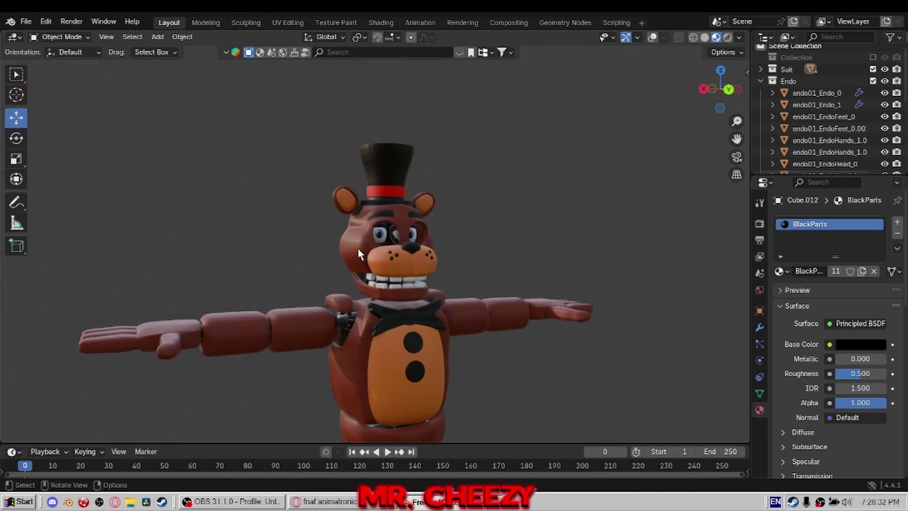
{"action": "left_click", "coordinate": [354, 249]}
{"action": "scroll", "coordinate": [311, 192], "scroll_direction": "up", "scroll_amount": 4}
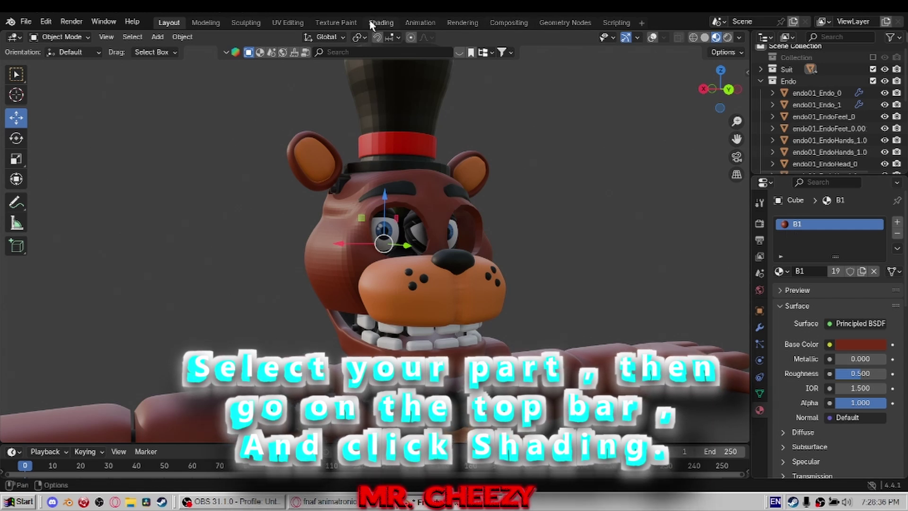
{"action": "left_click", "coordinate": [380, 22]}
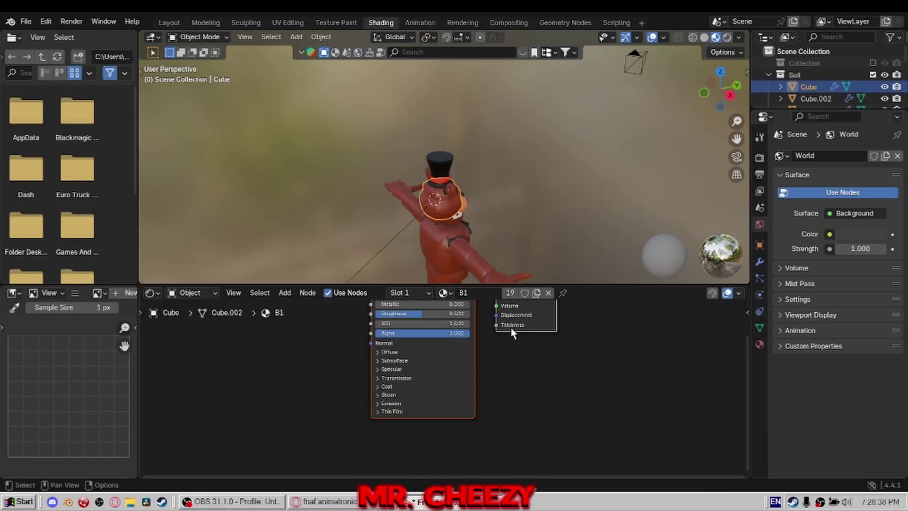
Step: Enlarge the node editor area and add an Image Texture node beside the head material B1's Principled BSDF
{"action": "scroll", "coordinate": [510, 328], "scroll_direction": "up", "scroll_amount": 2}
{"action": "middle_click_drag", "start_coordinate": [473, 331], "coordinate": [521, 416]}
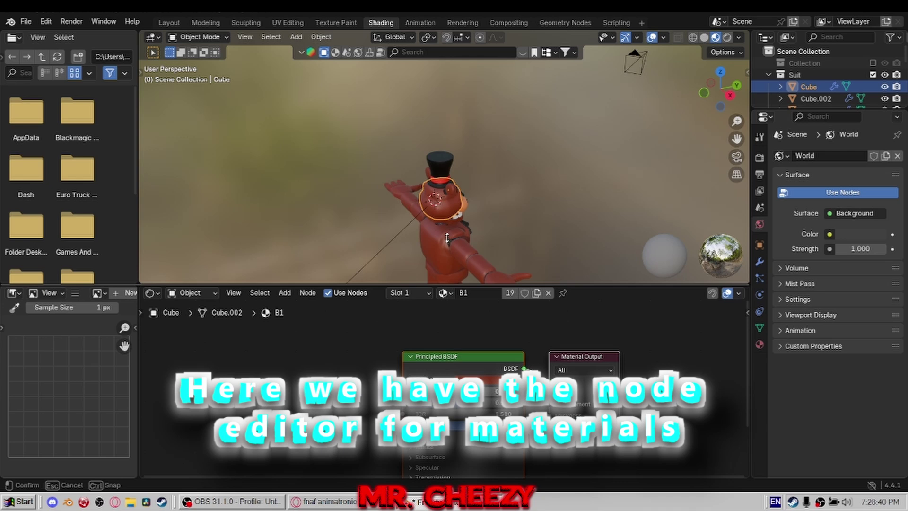
{"action": "left_click_drag", "start_coordinate": [447, 237], "coordinate": [457, 207]}
{"action": "left_click_drag", "start_coordinate": [433, 211], "coordinate": [433, 262]}
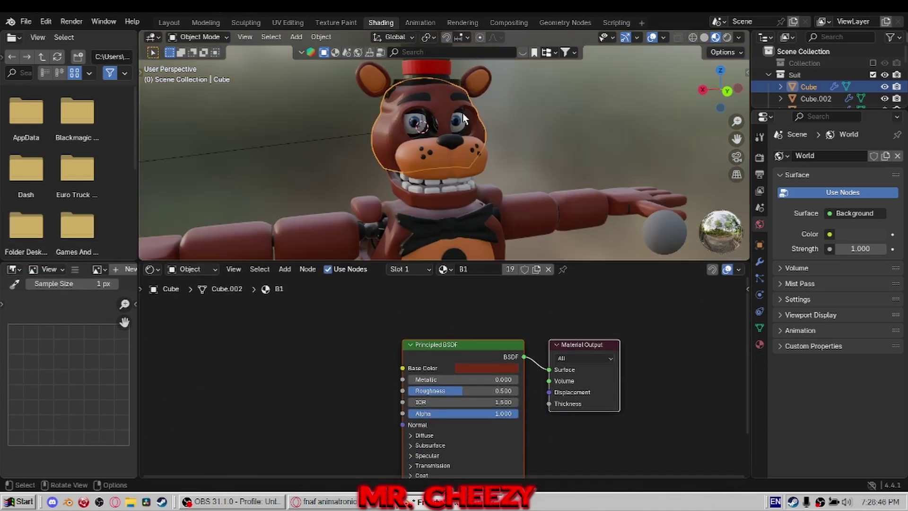
{"action": "middle_click_drag", "start_coordinate": [260, 357], "coordinate": [341, 349]}
{"action": "key", "text": "shift+a"}
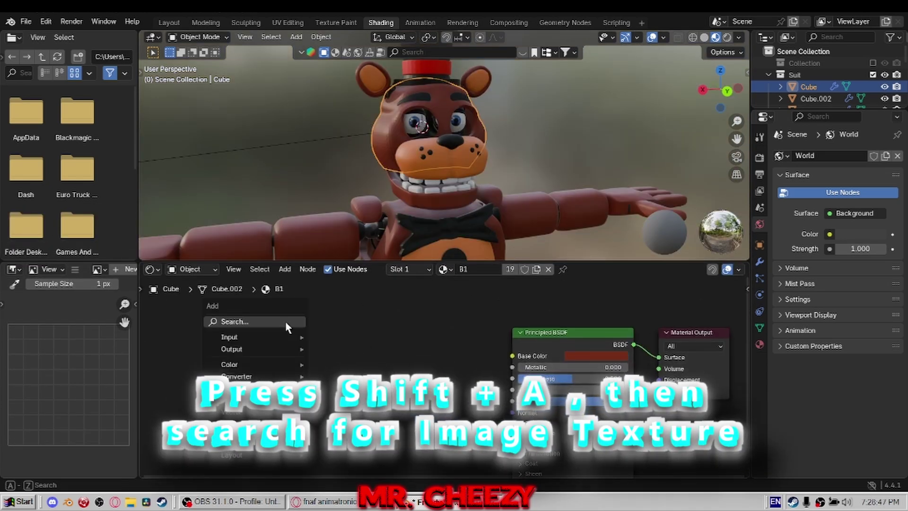
{"action": "left_click", "coordinate": [285, 324]}
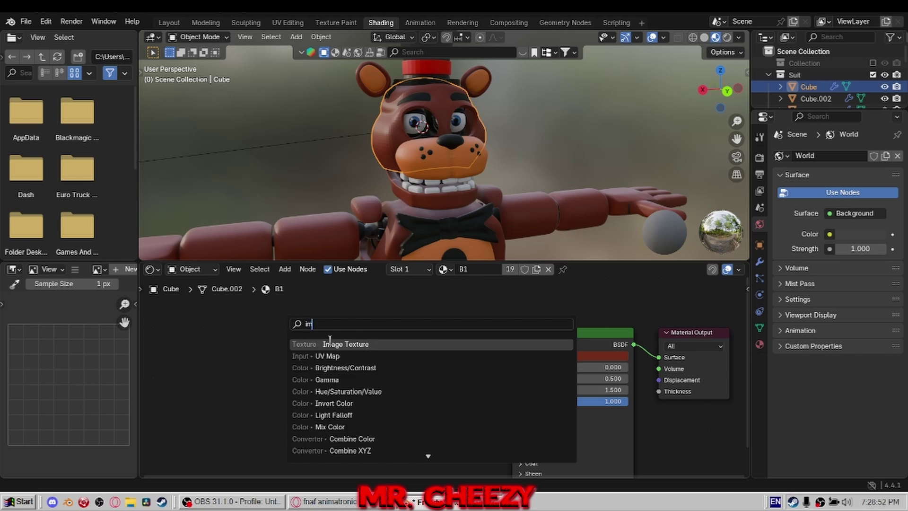
{"action": "left_click", "coordinate": [329, 343]}
{"action": "left_click", "coordinate": [264, 340]}
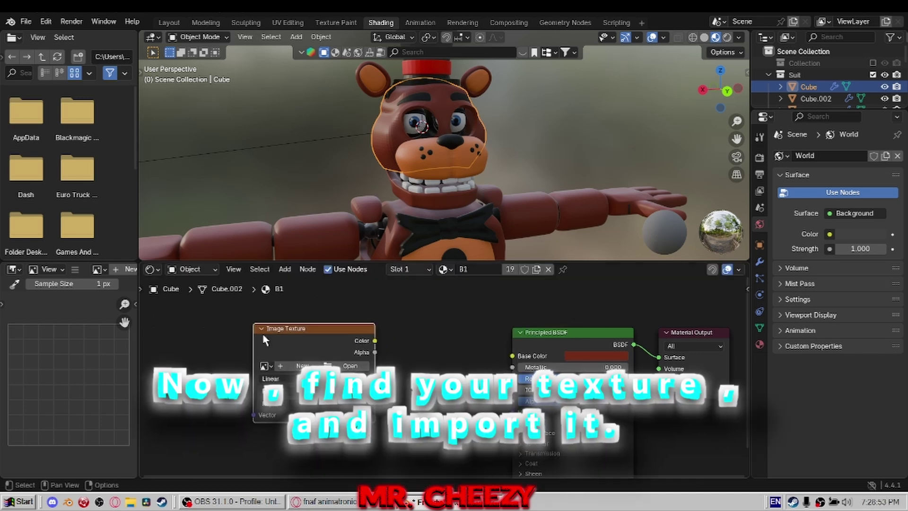
Step: Load fnaf-accurate-texture-v0-kz8sen9114xd1.png from Freddy Textures into the node and link its Color to the Base Color of B1
{"action": "left_click", "coordinate": [334, 367]}
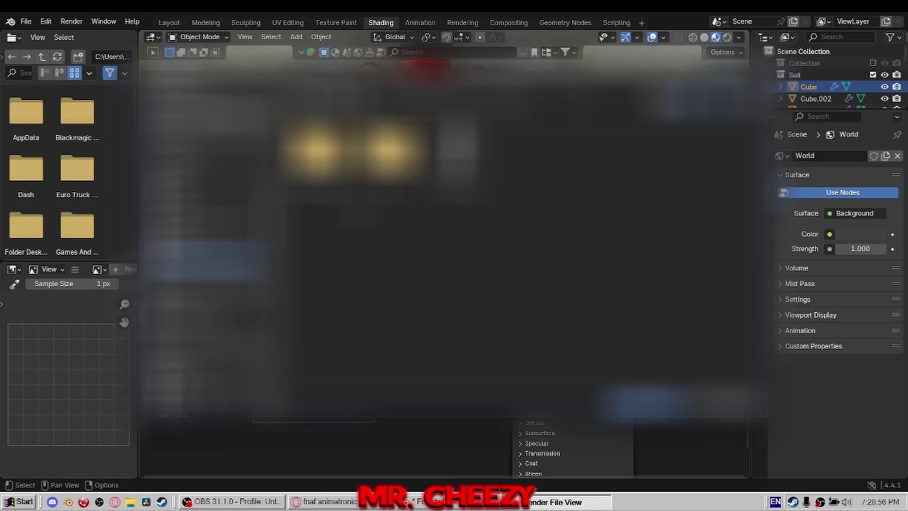
{"action": "double_click", "coordinate": [317, 150]}
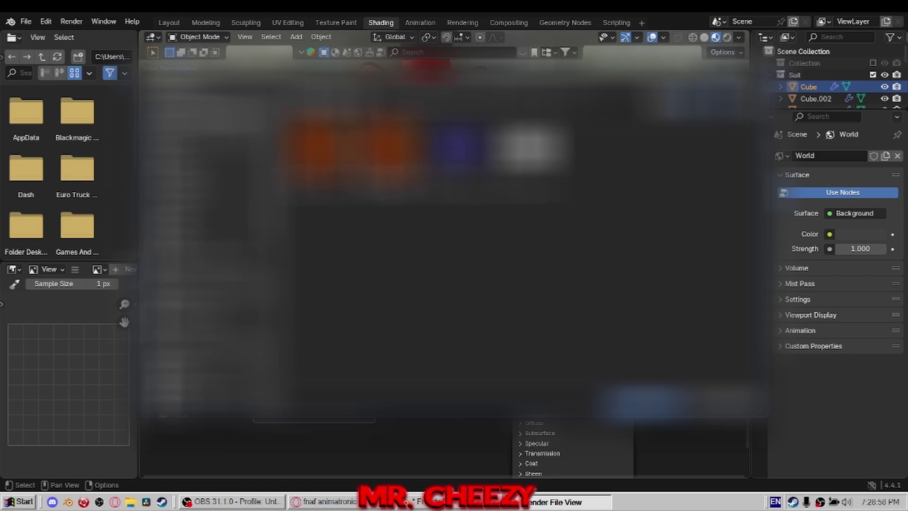
{"action": "double_click", "coordinate": [317, 157]}
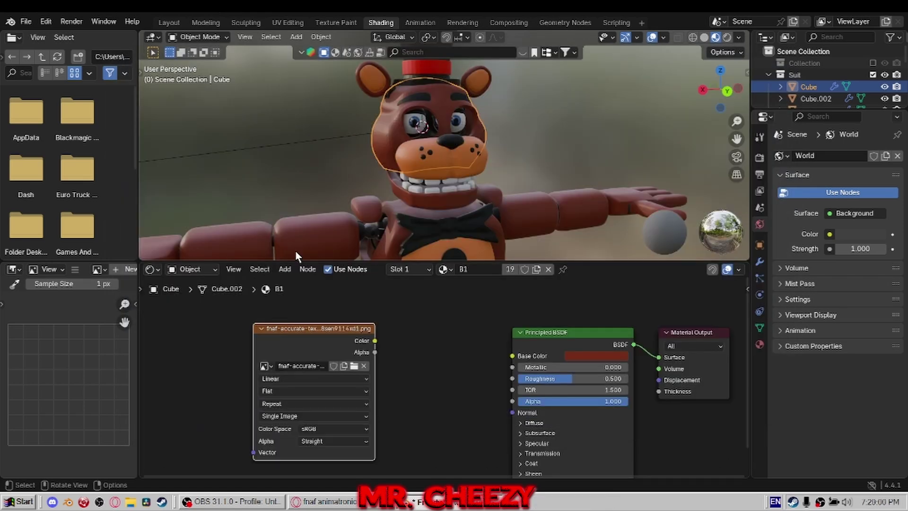
{"action": "left_click_drag", "start_coordinate": [374, 340], "coordinate": [513, 356]}
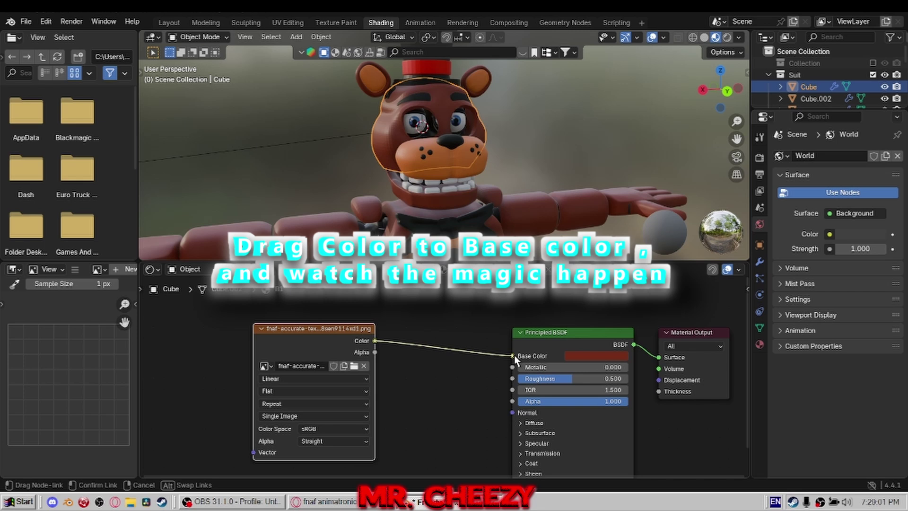
{"action": "scroll", "coordinate": [442, 172], "scroll_direction": "up", "scroll_amount": 4}
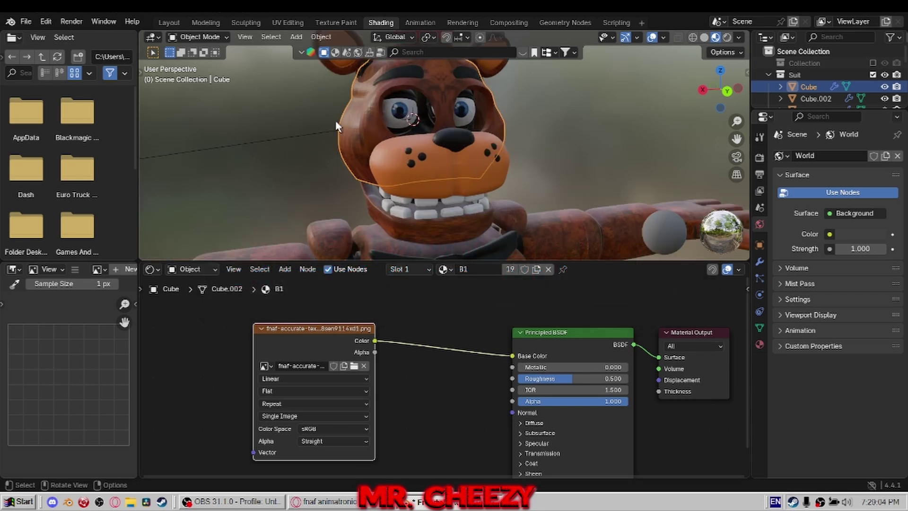
{"action": "middle_click_drag", "start_coordinate": [442, 172], "coordinate": [520, 149]}
Step: Return to the Layout workspace, check the texture on the sides of the head and turn on the viewport overlays
{"action": "left_click", "coordinate": [192, 21]}
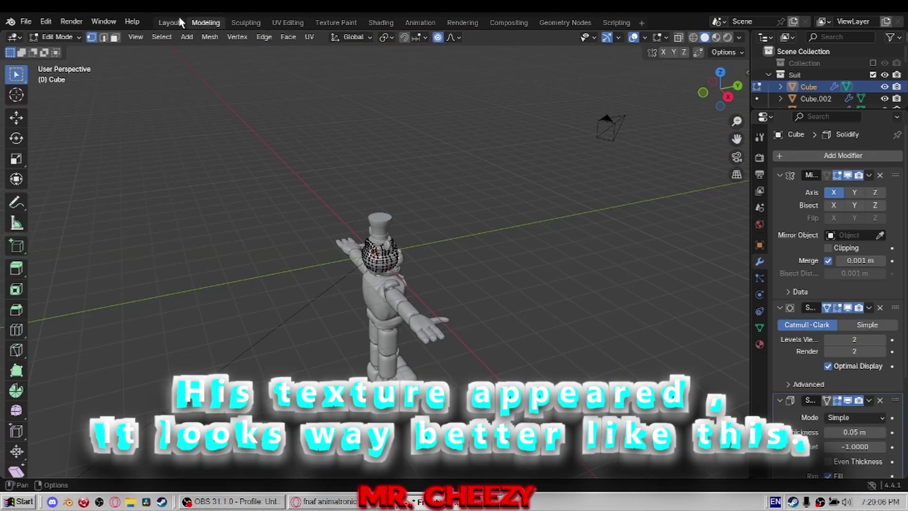
{"action": "left_click", "coordinate": [176, 20]}
{"action": "middle_click_drag", "start_coordinate": [428, 267], "coordinate": [455, 273]}
{"action": "scroll", "coordinate": [470, 326], "scroll_direction": "down", "scroll_amount": 4}
{"action": "middle_click_drag", "start_coordinate": [470, 326], "coordinate": [545, 223], "text": "shift"}
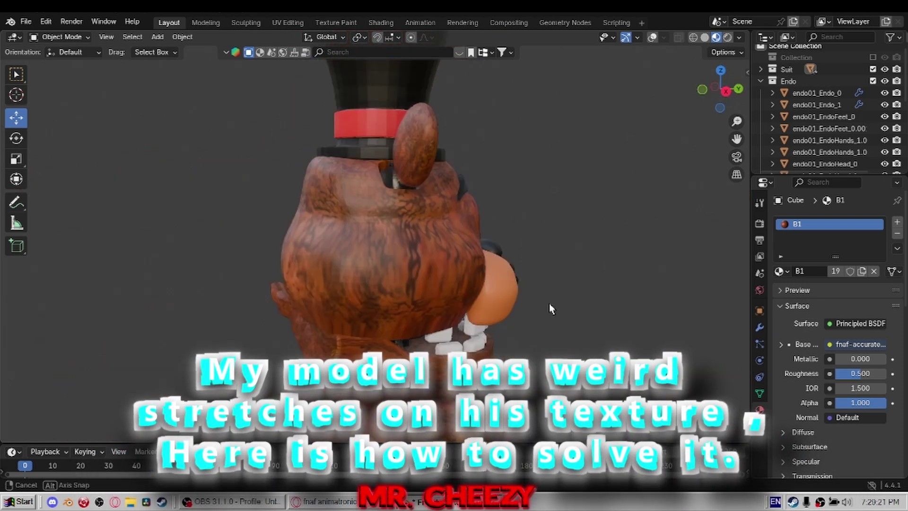
{"action": "middle_click_drag", "start_coordinate": [549, 303], "coordinate": [473, 298]}
{"action": "left_click", "coordinate": [652, 38]}
{"action": "scroll", "coordinate": [421, 224], "scroll_direction": "down", "scroll_amount": 3}
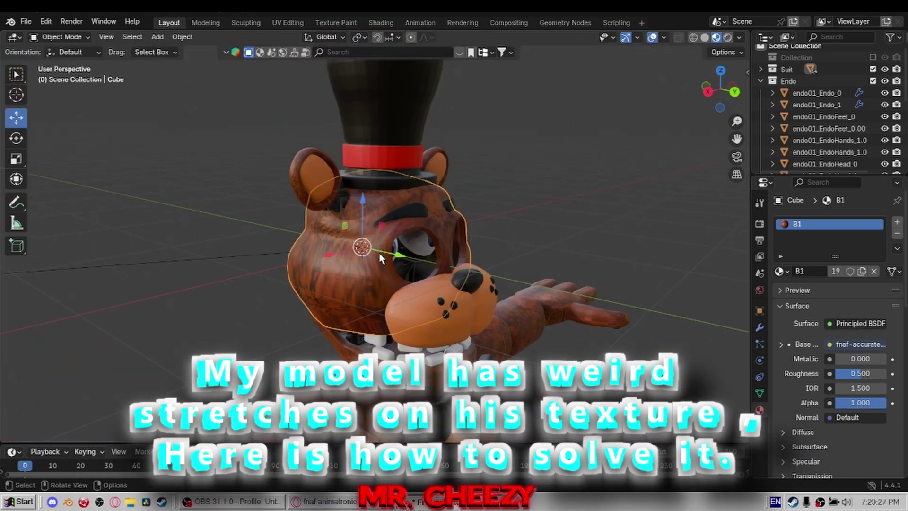
Step: Enter Edit Mode on the head mesh with all its vertices selected
{"action": "key", "text": "q"}
{"action": "middle_click_drag", "start_coordinate": [298, 259], "coordinate": [336, 235]}
{"action": "key", "text": "Tab"}
{"action": "middle_click_drag", "start_coordinate": [458, 285], "coordinate": [245, 142]}
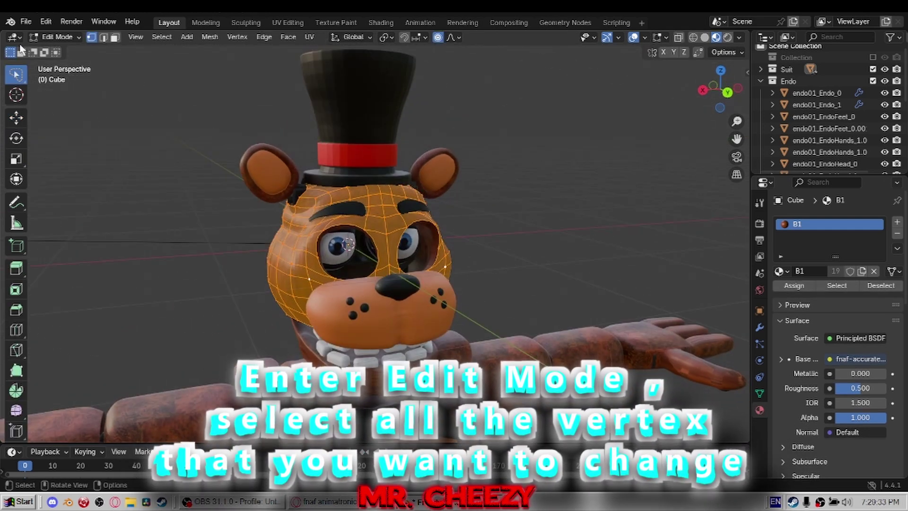
Step: Split the 3D viewport vertically, widen the new area and make it a UV Editor showing the head's whole UV layout
{"action": "left_click_drag", "start_coordinate": [3, 37], "coordinate": [34, 39]}
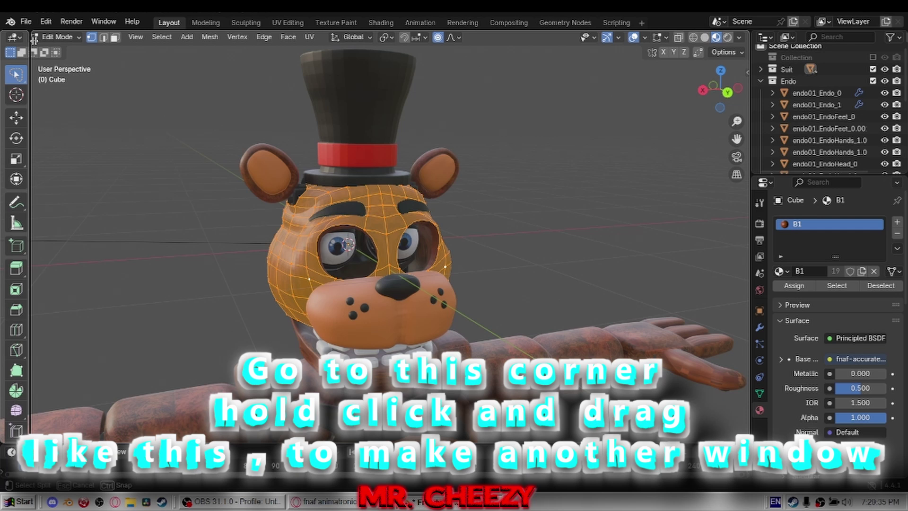
{"action": "left_click_drag", "start_coordinate": [160, 46], "coordinate": [185, 50]}
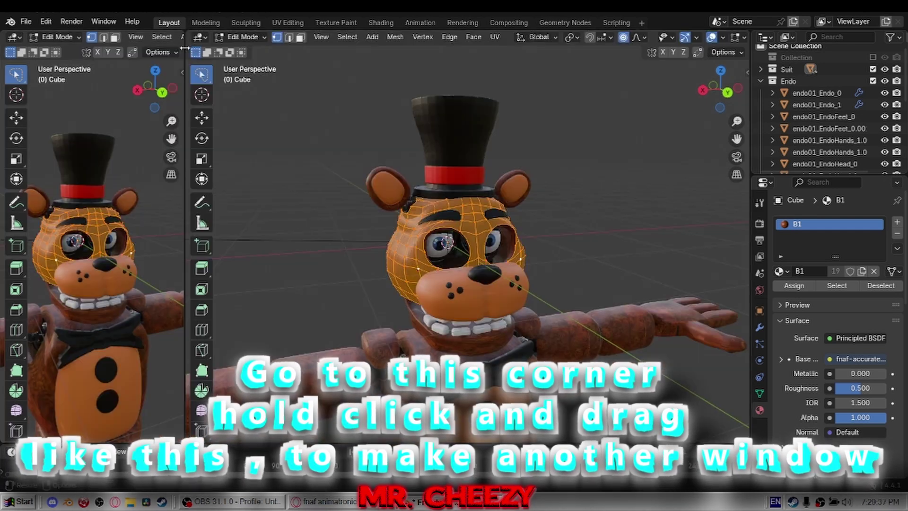
{"action": "middle_click_drag", "start_coordinate": [333, 154], "coordinate": [423, 123], "text": "shift"}
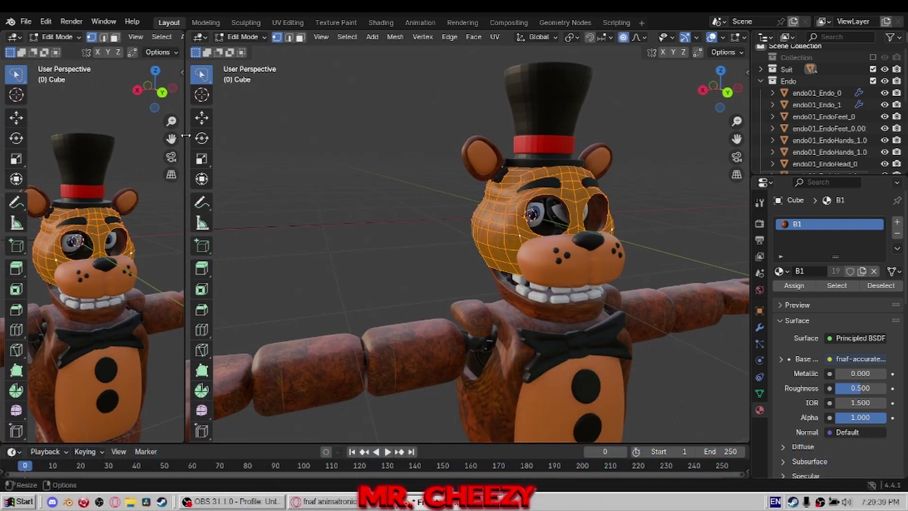
{"action": "left_click_drag", "start_coordinate": [186, 135], "coordinate": [312, 128]}
{"action": "left_click", "coordinate": [12, 37]}
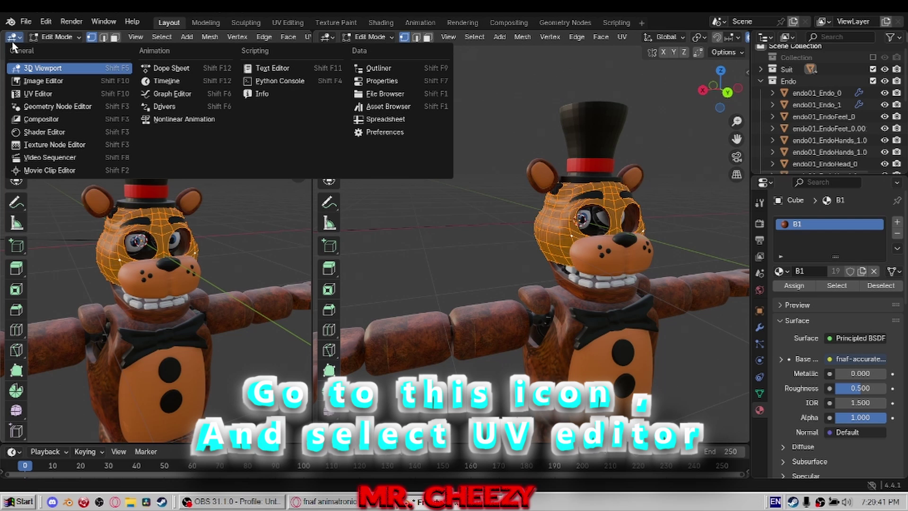
{"action": "left_click", "coordinate": [38, 93]}
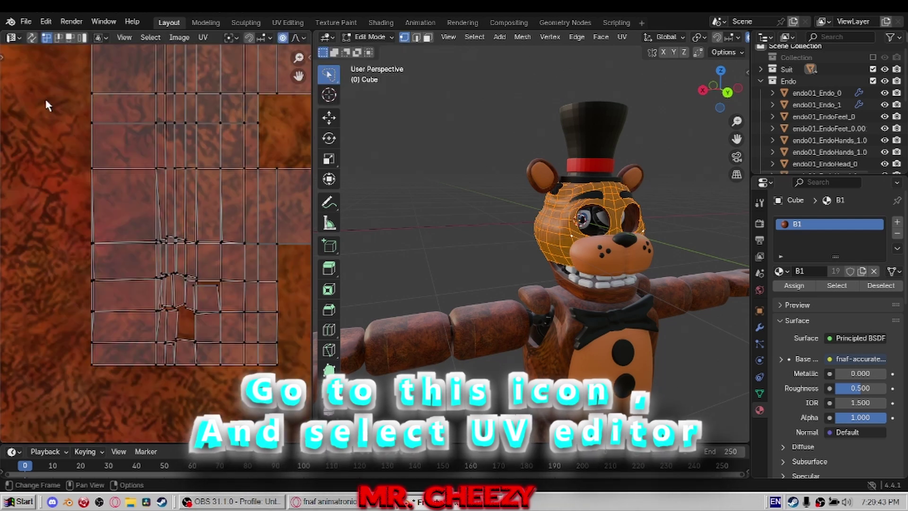
{"action": "scroll", "coordinate": [175, 286], "scroll_direction": "down", "scroll_amount": 5}
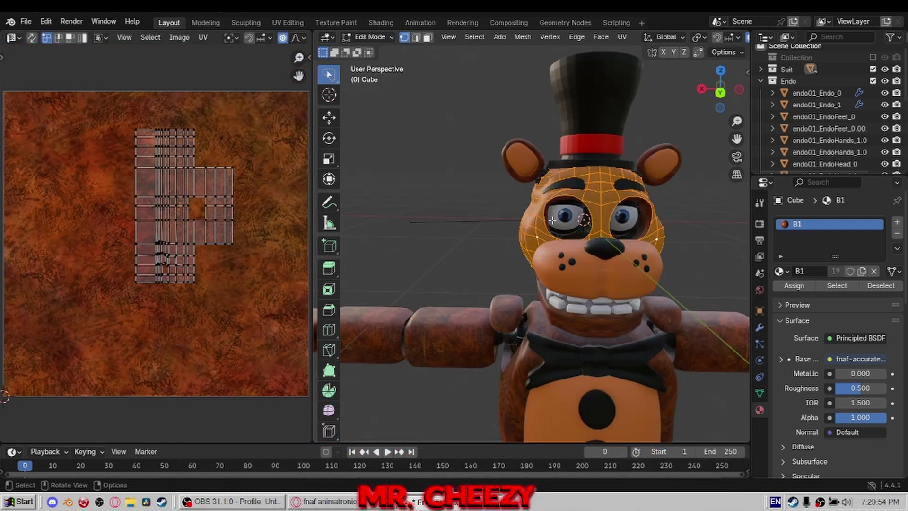
Step: Unwrap the head with Smart UV Project, using a 66° angle limit and the Scaled margin method
{"action": "middle_click_drag", "start_coordinate": [492, 243], "coordinate": [496, 248]}
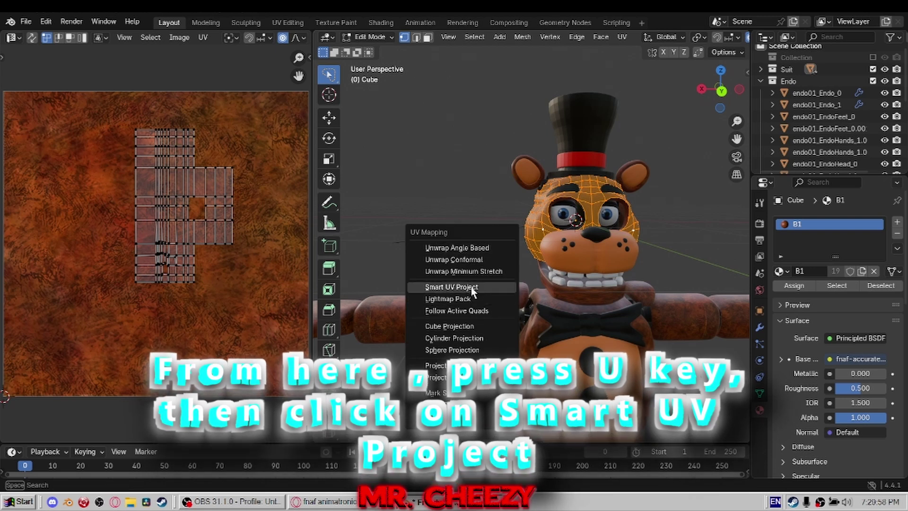
{"action": "left_click", "coordinate": [473, 288]}
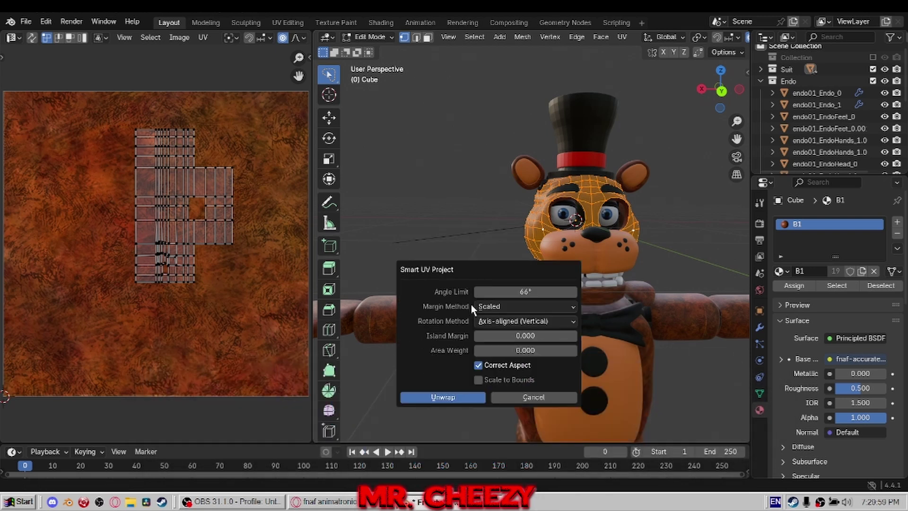
{"action": "left_click", "coordinate": [444, 397]}
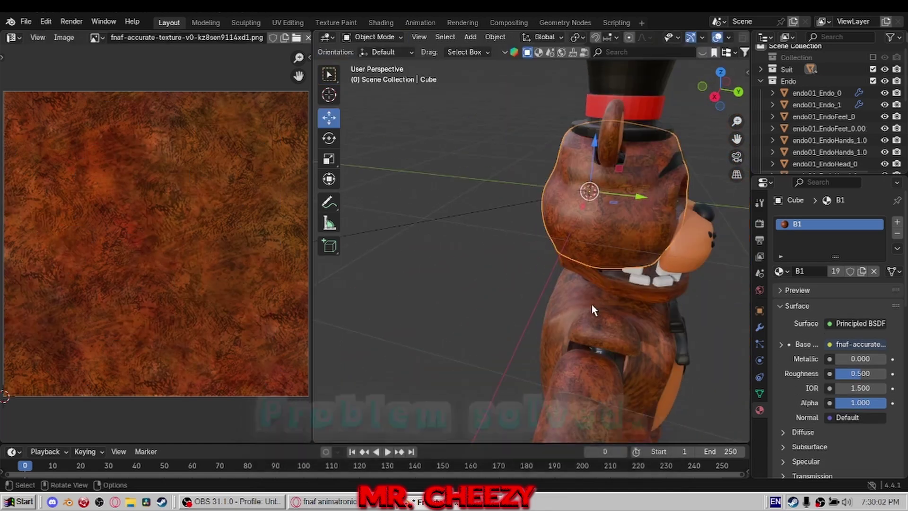
Step: Unwrap the UVs of the torso and limb parts in Edit Mode, and close the UV Editor area
{"action": "middle_click_drag", "start_coordinate": [591, 302], "coordinate": [677, 277]}
{"action": "scroll", "coordinate": [700, 279], "scroll_direction": "up", "scroll_amount": 4}
{"action": "scroll", "coordinate": [677, 272], "scroll_direction": "down", "scroll_amount": 5}
{"action": "middle_click_drag", "start_coordinate": [549, 237], "coordinate": [671, 251]}
{"action": "scroll", "coordinate": [634, 264], "scroll_direction": "up", "scroll_amount": 2}
{"action": "middle_click_drag", "start_coordinate": [601, 265], "coordinate": [615, 241]}
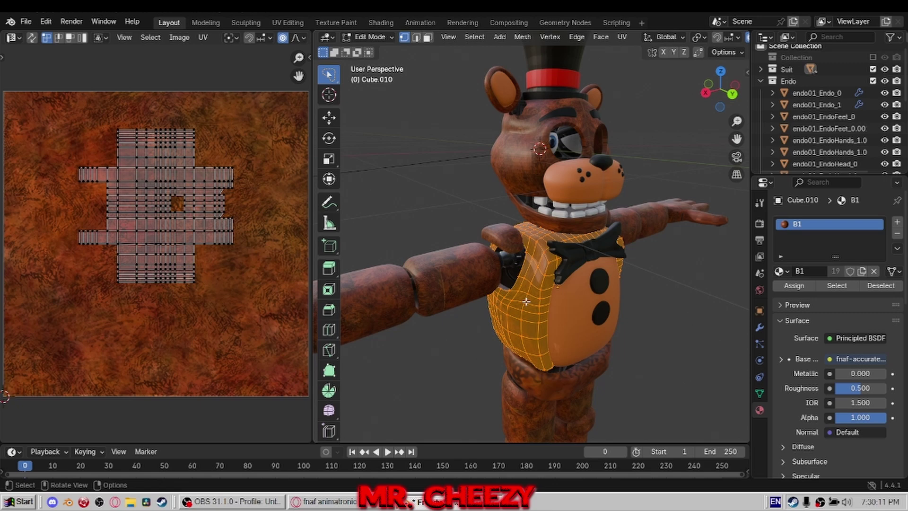
{"action": "key", "text": "Tab"}
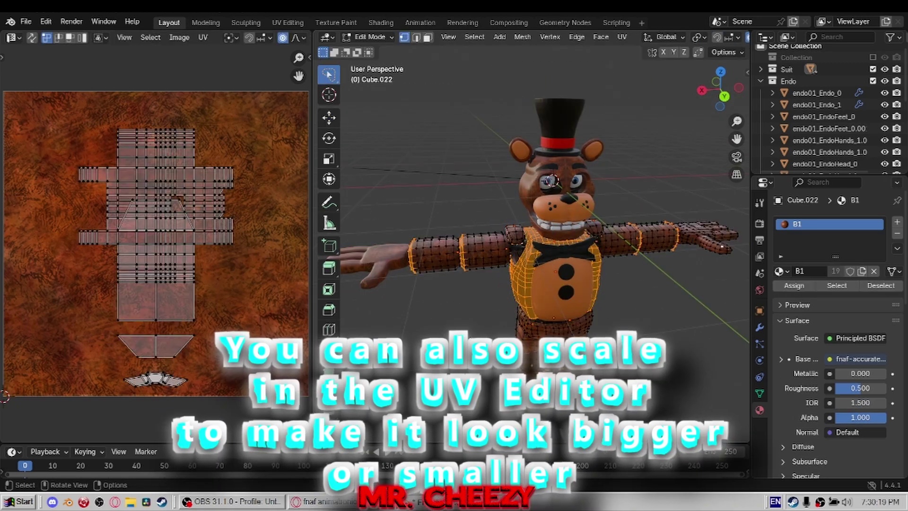
{"action": "key", "text": "u"}
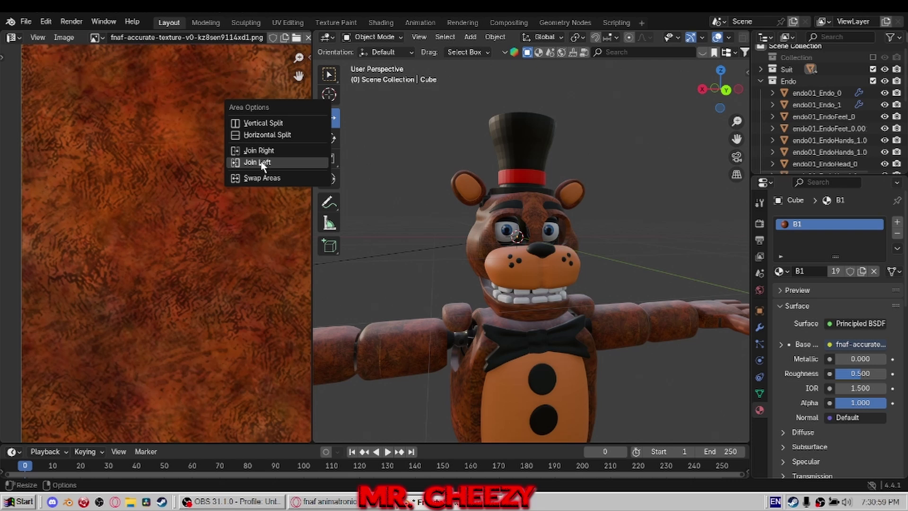
{"action": "left_click", "coordinate": [264, 168]}
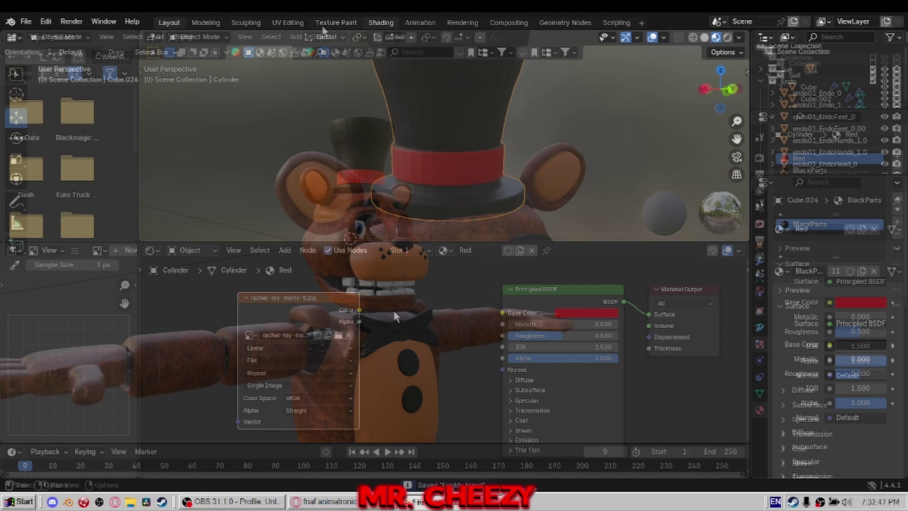
Step: Link the loaded image texture's Color to the Base Color of the top hat's Red material
{"action": "left_click_drag", "start_coordinate": [394, 310], "coordinate": [385, 320]}
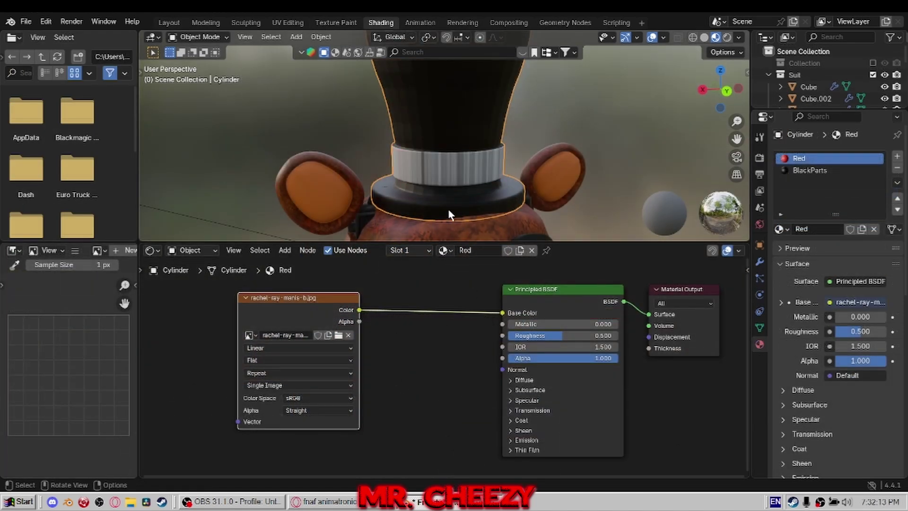
{"action": "middle_click_drag", "start_coordinate": [447, 209], "coordinate": [458, 184]}
{"action": "scroll", "coordinate": [506, 103], "scroll_direction": "up", "scroll_amount": 3}
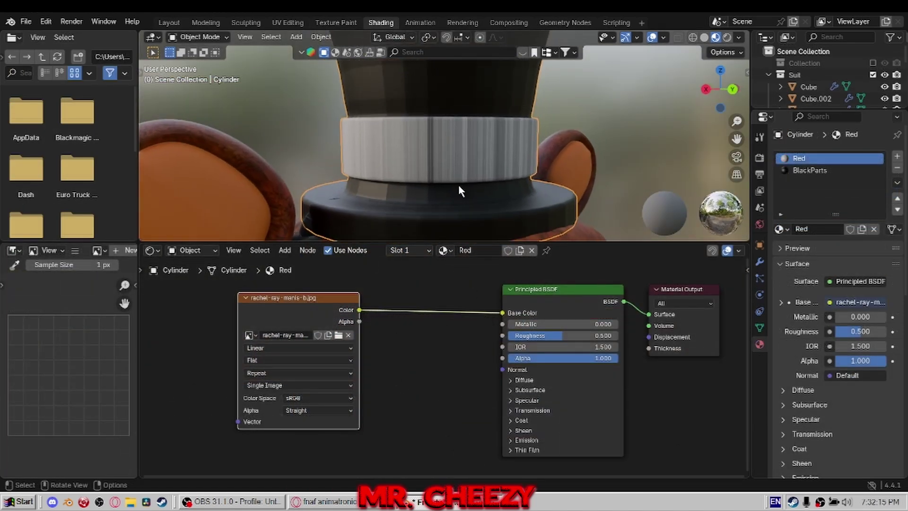
Step: Insert a Hue/Saturation/Value node between the image texture and the Base Color of the hat's Red material
{"action": "left_click_drag", "start_coordinate": [299, 309], "coordinate": [176, 313]}
{"action": "left_click", "coordinate": [294, 297]}
{"action": "key", "text": "shift+a"}
{"action": "left_click", "coordinate": [298, 296]}
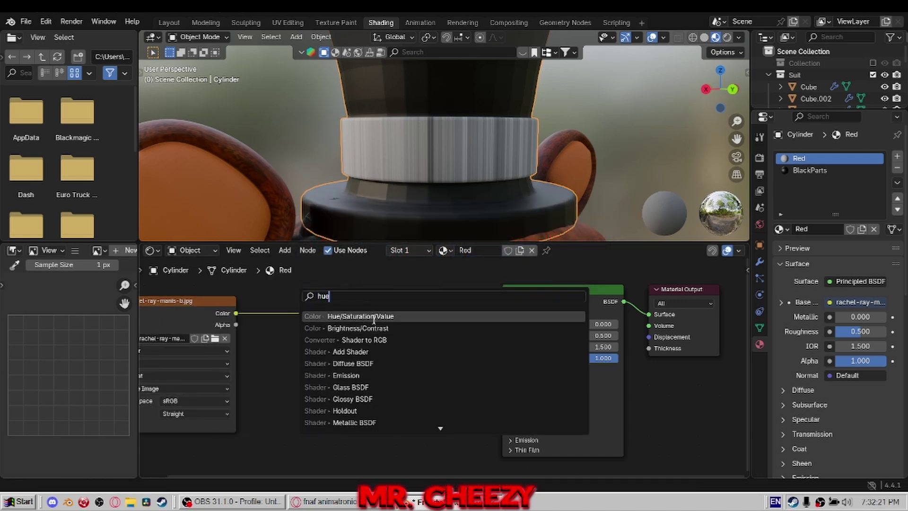
{"action": "left_click", "coordinate": [375, 320]}
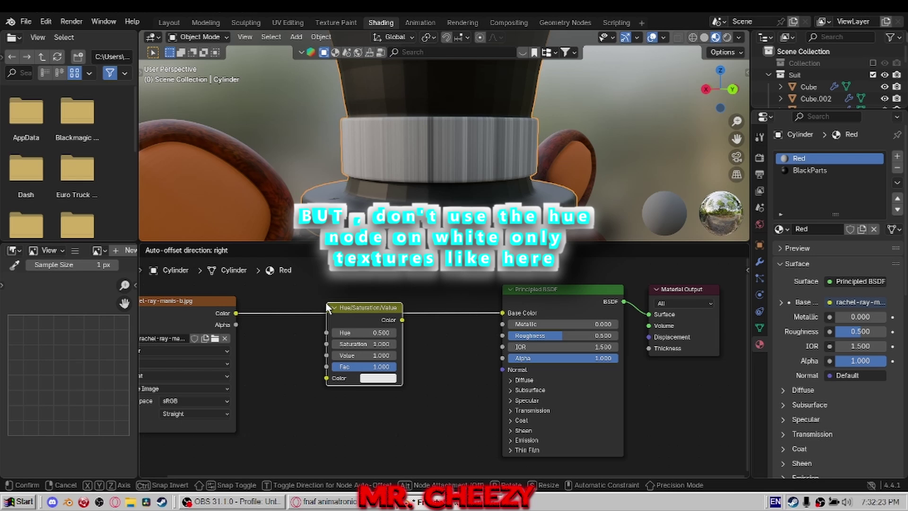
{"action": "left_click", "coordinate": [323, 319]}
{"action": "middle_click_drag", "start_coordinate": [344, 326], "coordinate": [391, 342]}
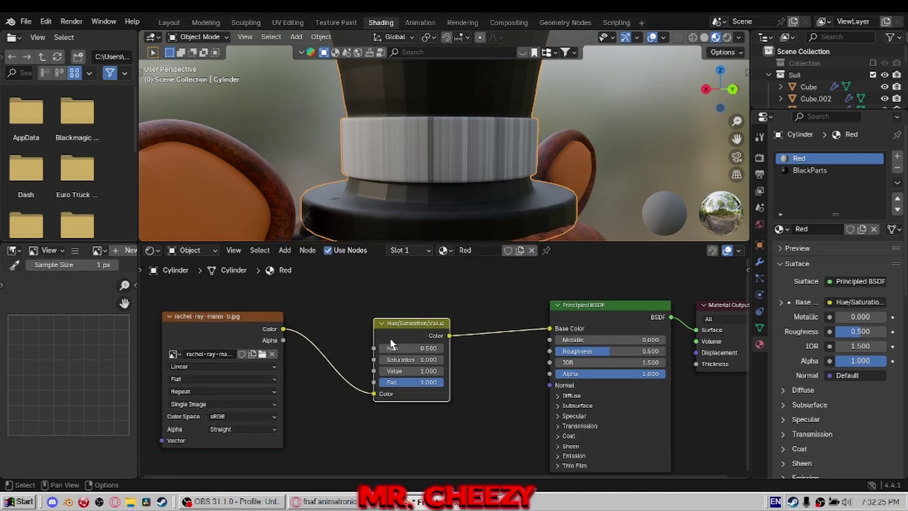
{"action": "scroll", "coordinate": [391, 342], "scroll_direction": "up", "scroll_amount": 1}
{"action": "left_click_drag", "start_coordinate": [403, 319], "coordinate": [388, 312]}
{"action": "scroll", "coordinate": [402, 329], "scroll_direction": "up", "scroll_amount": 3}
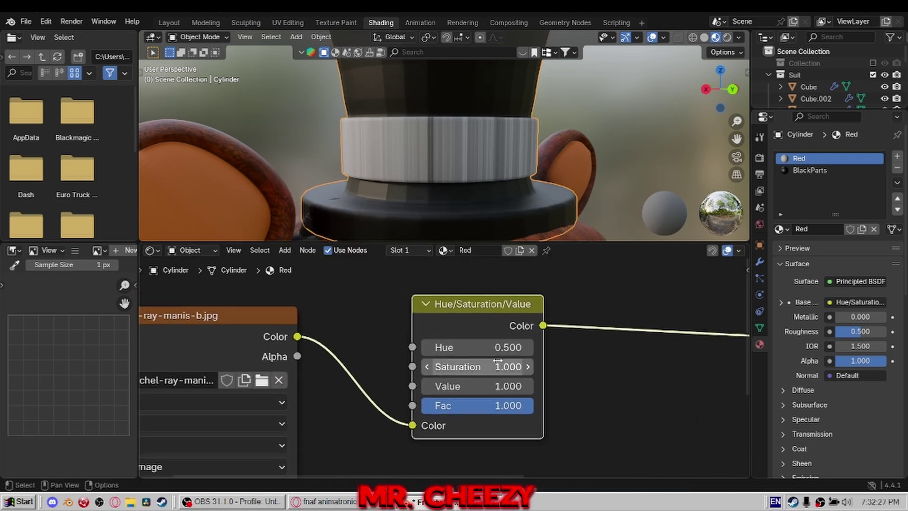
Step: Try a Hue of 0 and Saturation values of 2 and 0.5 on the Hue/Saturation/Value node
{"action": "left_click", "coordinate": [424, 346]}
{"action": "left_click", "coordinate": [424, 346]}
{"action": "left_click", "coordinate": [425, 345]}
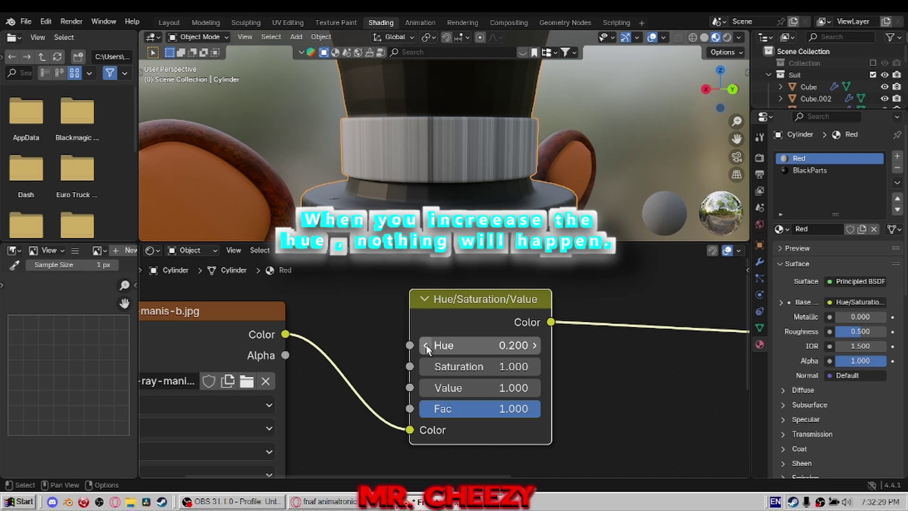
{"action": "left_click", "coordinate": [426, 346]}
{"action": "left_click", "coordinate": [459, 367]}
{"action": "type", "text": "2"}
{"action": "key", "text": "Return"}
{"action": "left_click", "coordinate": [459, 366]}
{"action": "type", "text": "0.5"}
{"action": "key", "text": "Return"}
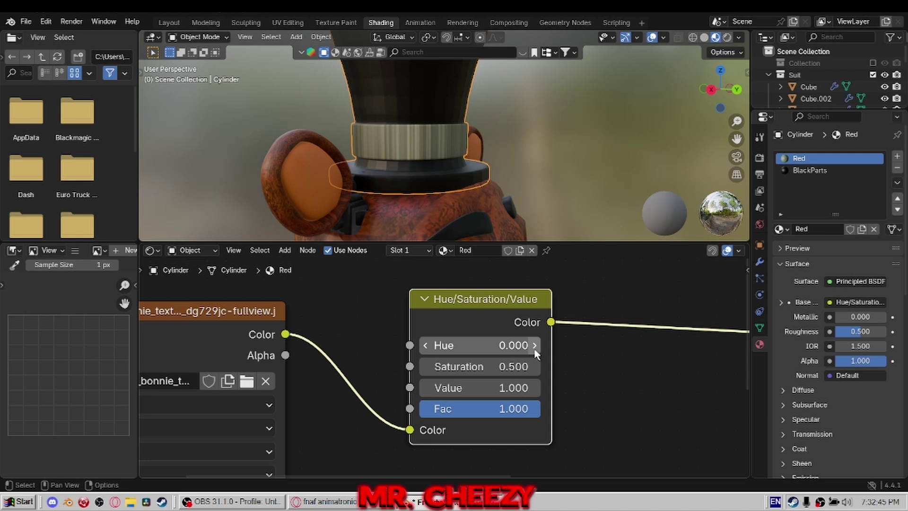
Step: Set the Hue of the hat band's Hue/Saturation/Value node to 0.8
{"action": "left_click", "coordinate": [475, 346]}
{"action": "type", "text": "0.8"}
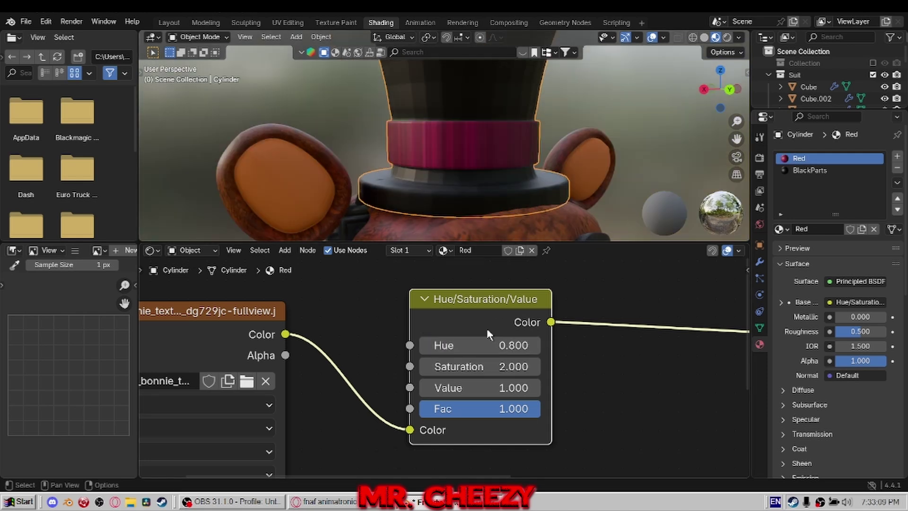
{"action": "key", "text": "Return"}
{"action": "scroll", "coordinate": [502, 119], "scroll_direction": "down", "scroll_amount": 5}
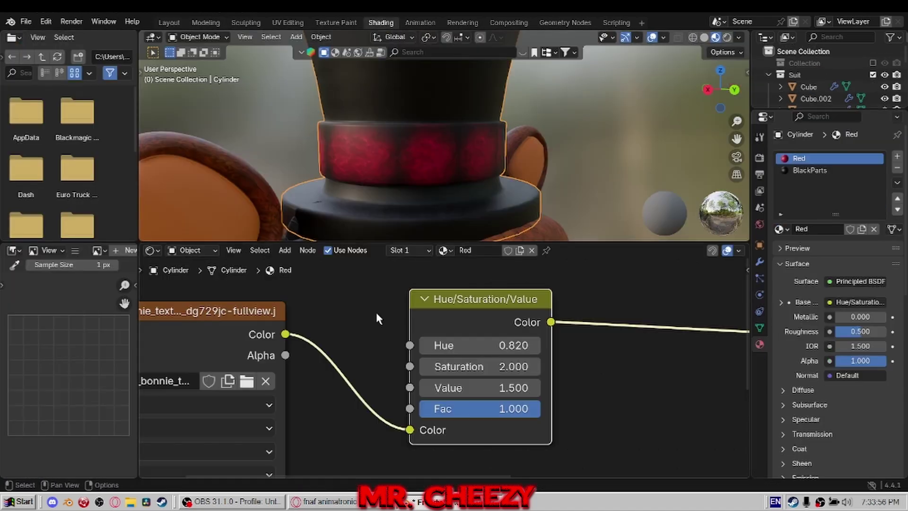
Step: Add a Texture Coordinate node before the image texture in the Red material
{"action": "scroll", "coordinate": [366, 325], "scroll_direction": "down", "scroll_amount": 4}
{"action": "middle_click_drag", "start_coordinate": [347, 312], "coordinate": [543, 271]}
{"action": "key", "text": "shift+a"}
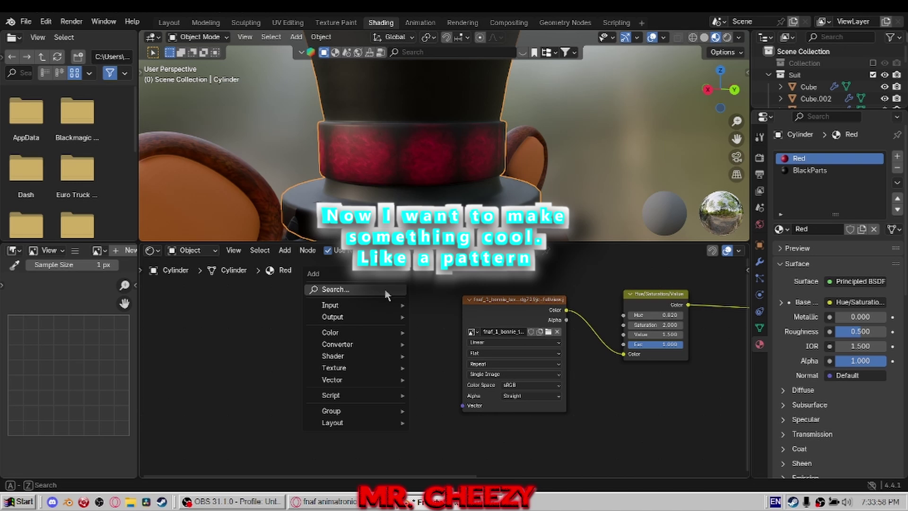
{"action": "left_click", "coordinate": [372, 292]}
{"action": "type", "text": "te"}
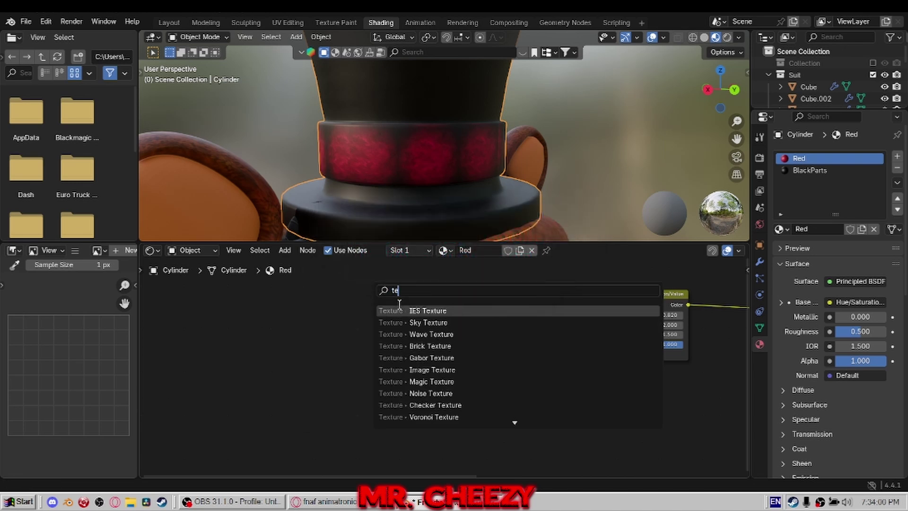
{"action": "type", "text": "xture c"}
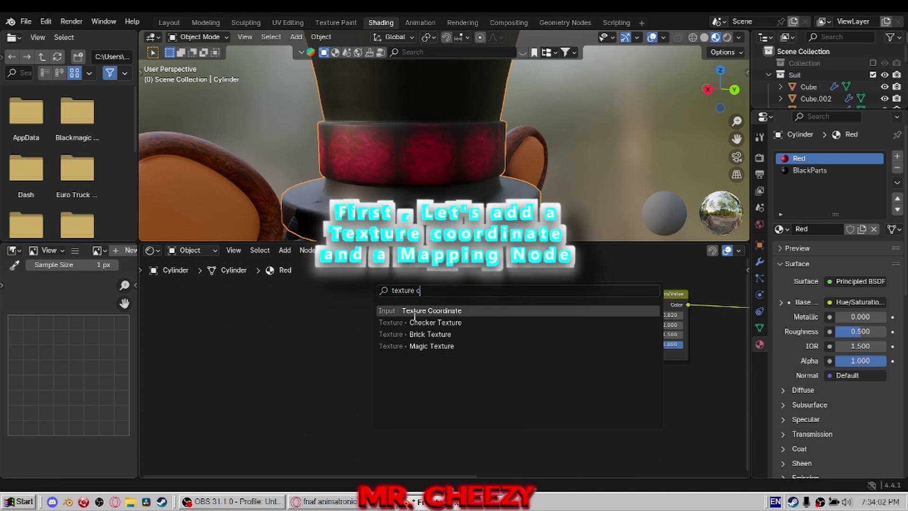
{"action": "type", "text": "oo"}
{"action": "key", "text": "Return"}
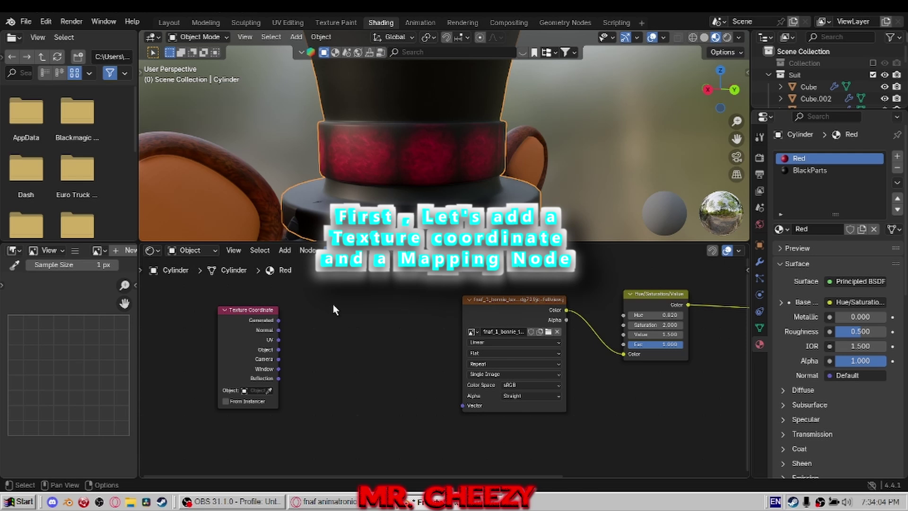
Step: Add a Mapping node, feeding it the Texture Coordinate's UV output and linking its Vector output to the image texture's Vector
{"action": "key", "text": "shift+a"}
{"action": "left_click", "coordinate": [333, 304]}
{"action": "type", "text": "ma"}
{"action": "key", "text": "Return"}
{"action": "left_click", "coordinate": [344, 307]}
{"action": "left_click_drag", "start_coordinate": [279, 339], "coordinate": [343, 343]}
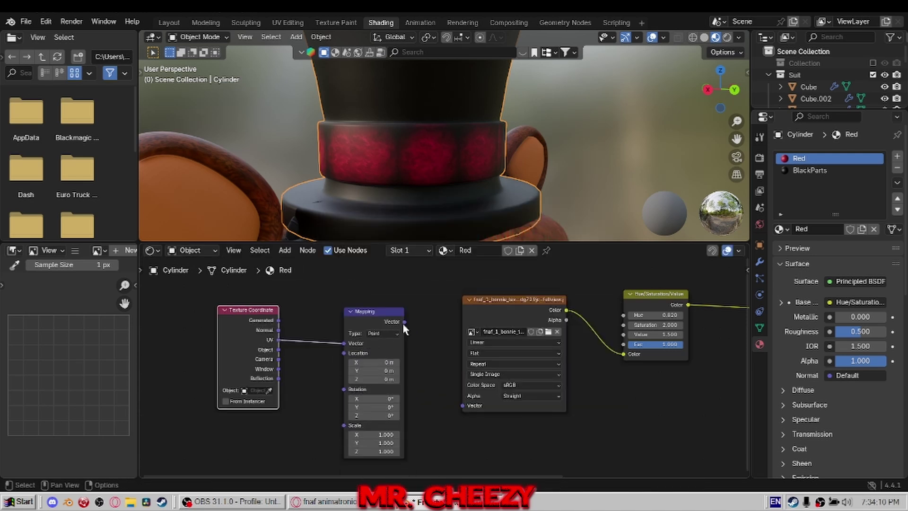
{"action": "left_click_drag", "start_coordinate": [405, 322], "coordinate": [462, 406]}
Step: Space out the Texture Coordinate and Mapping nodes and add a Voronoi Texture node between them
{"action": "left_click_drag", "start_coordinate": [254, 310], "coordinate": [171, 310]}
{"action": "scroll", "coordinate": [331, 369], "scroll_direction": "up", "scroll_amount": 3}
{"action": "middle_click_drag", "start_coordinate": [331, 369], "coordinate": [464, 364]}
{"action": "left_click_drag", "start_coordinate": [482, 345], "coordinate": [450, 334]}
{"action": "key", "text": "shift+a"}
{"action": "type", "text": "vor"}
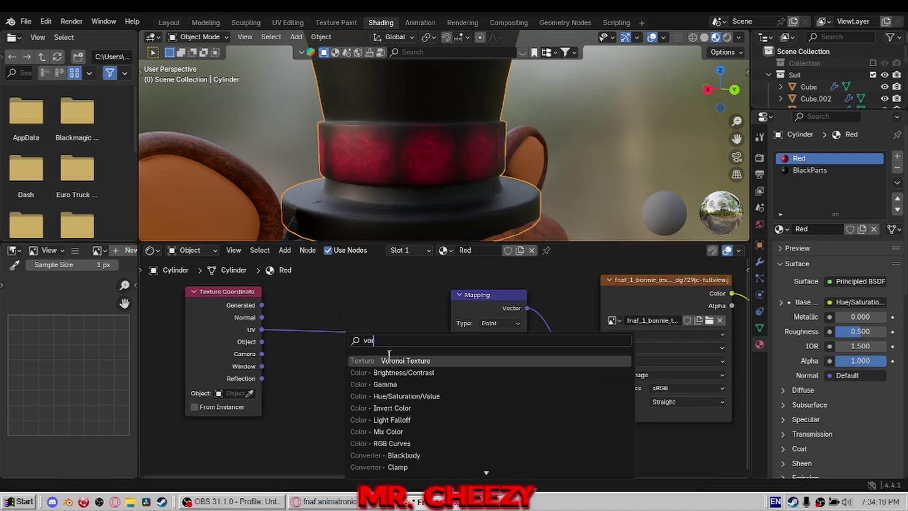
{"action": "key", "text": "Return"}
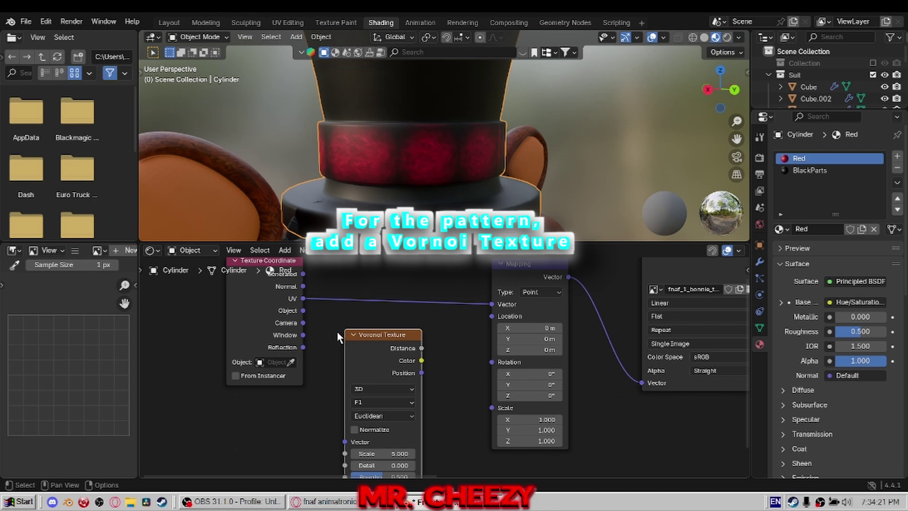
Step: Link the Voronoi Texture's Color to the Mapping Rotation, and the Texture Coordinate's Object output to the Voronoi Vector
{"action": "left_click_drag", "start_coordinate": [282, 296], "coordinate": [228, 298]}
{"action": "middle_click_drag", "start_coordinate": [362, 375], "coordinate": [406, 385]}
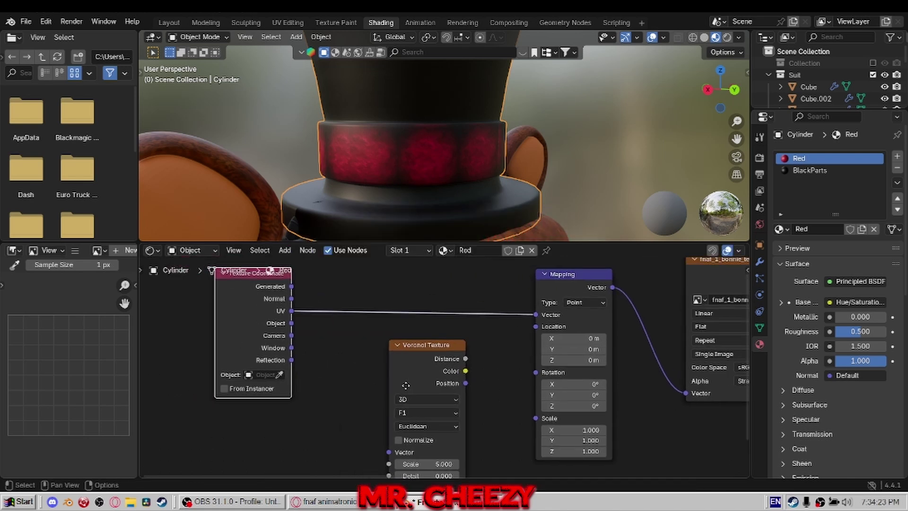
{"action": "left_click_drag", "start_coordinate": [529, 350], "coordinate": [535, 375]}
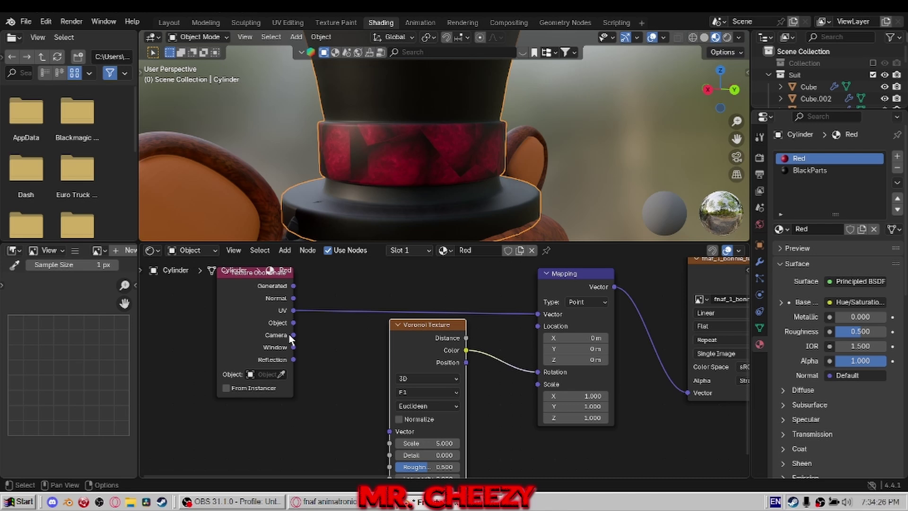
{"action": "left_click_drag", "start_coordinate": [388, 431], "coordinate": [388, 432]}
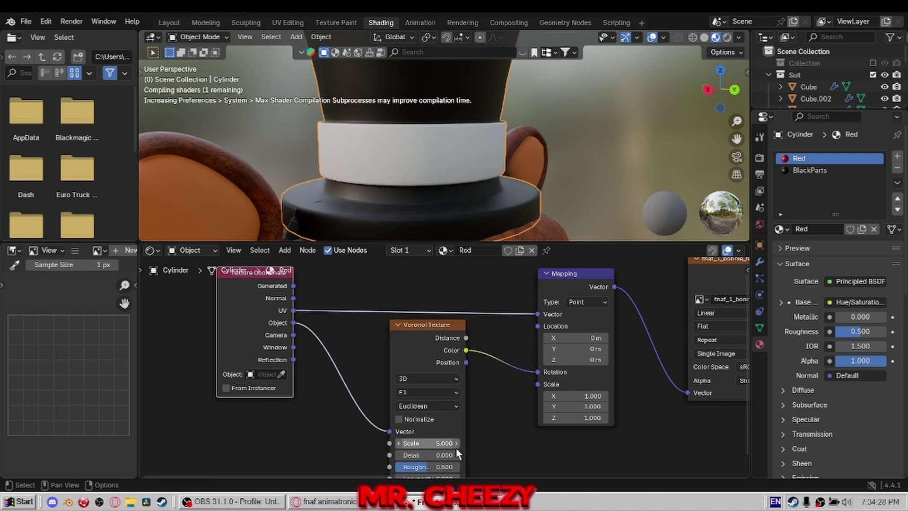
{"action": "scroll", "coordinate": [439, 374], "scroll_direction": "up", "scroll_amount": 3}
{"action": "scroll", "coordinate": [438, 369], "scroll_direction": "up", "scroll_amount": 1}
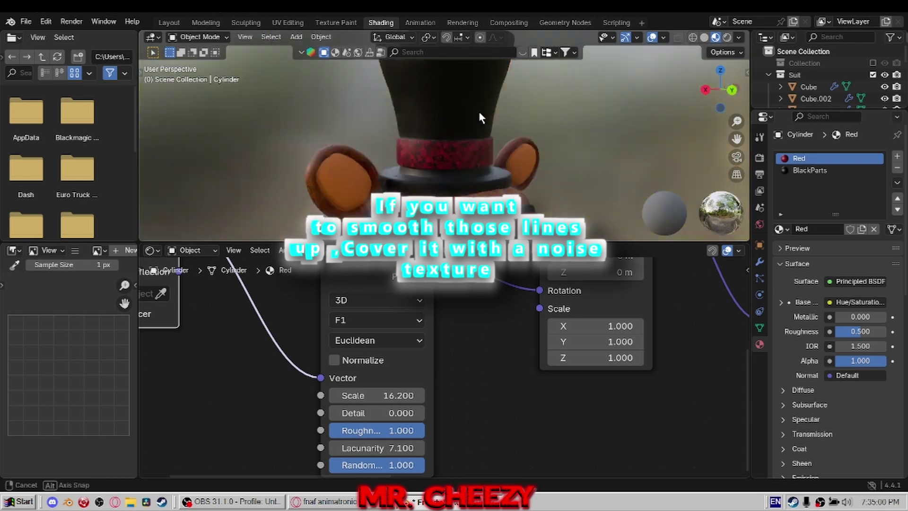
Step: Try to paste nodes into the Red material, and select its texture, mapping and Hue/Saturation/Value nodes
{"action": "key", "text": "Home"}
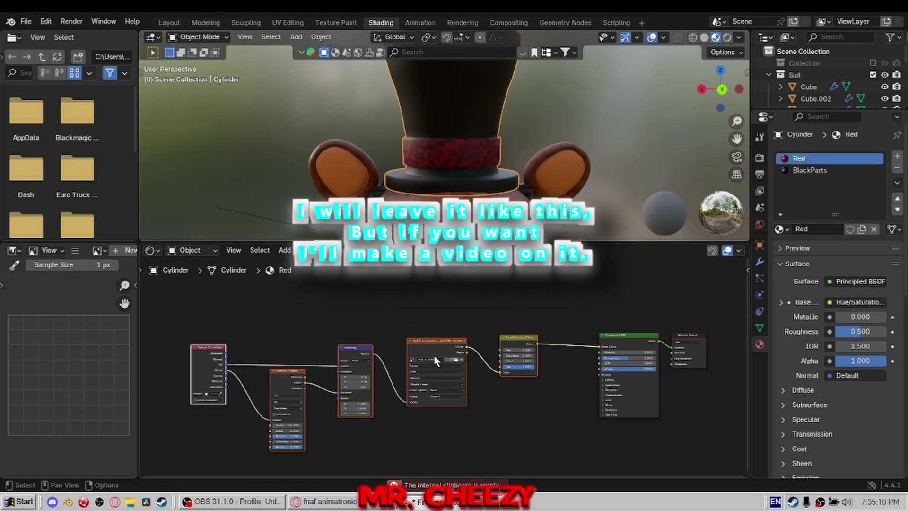
{"action": "key", "text": "ctrl+v"}
{"action": "left_click_drag", "start_coordinate": [175, 315], "coordinate": [547, 410]}
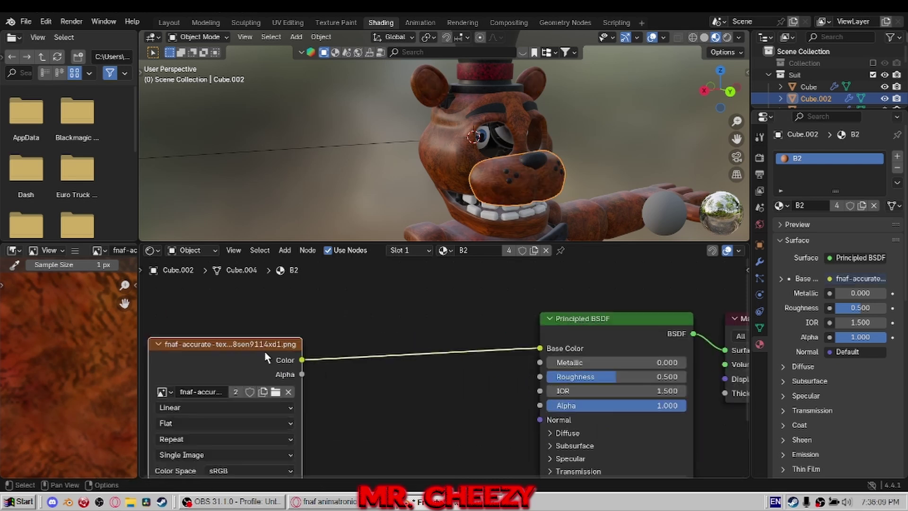
Step: Insert a Hue/Saturation/Value node between the image texture and Base Color of the muzzle's B2 material
{"action": "key", "text": "shift+a"}
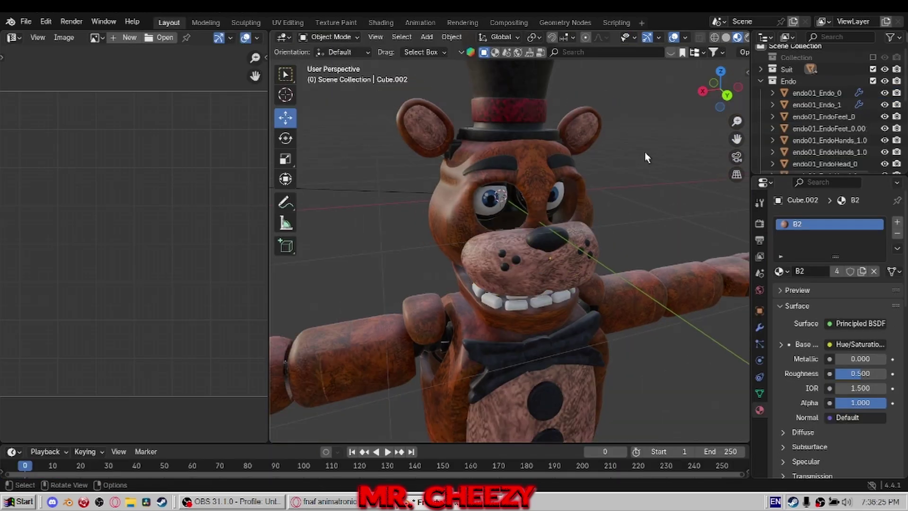
{"action": "scroll", "coordinate": [645, 152], "scroll_direction": "down", "scroll_amount": 5}
{"action": "left_click", "coordinate": [25, 22]}
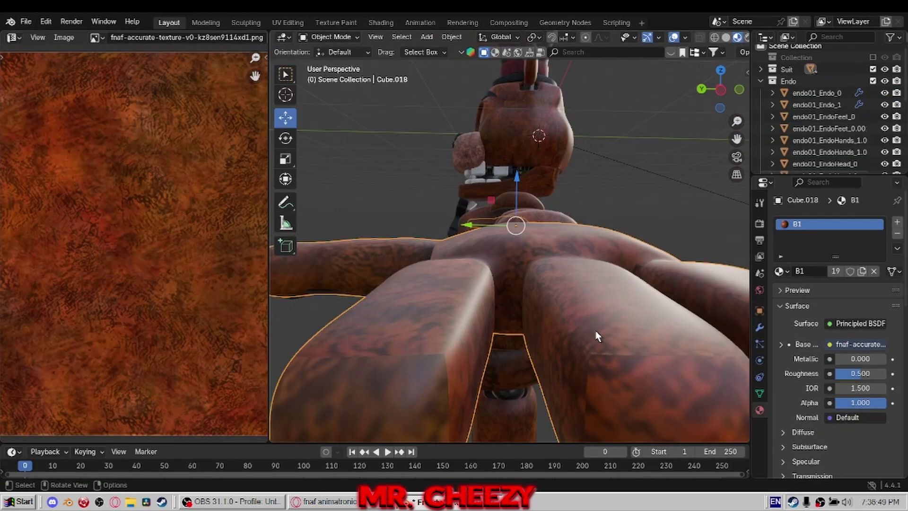
Step: Close the image editor by joining its area into the 3D viewport, and save the file
{"action": "left_click_drag", "start_coordinate": [737, 139], "coordinate": [738, 140]}
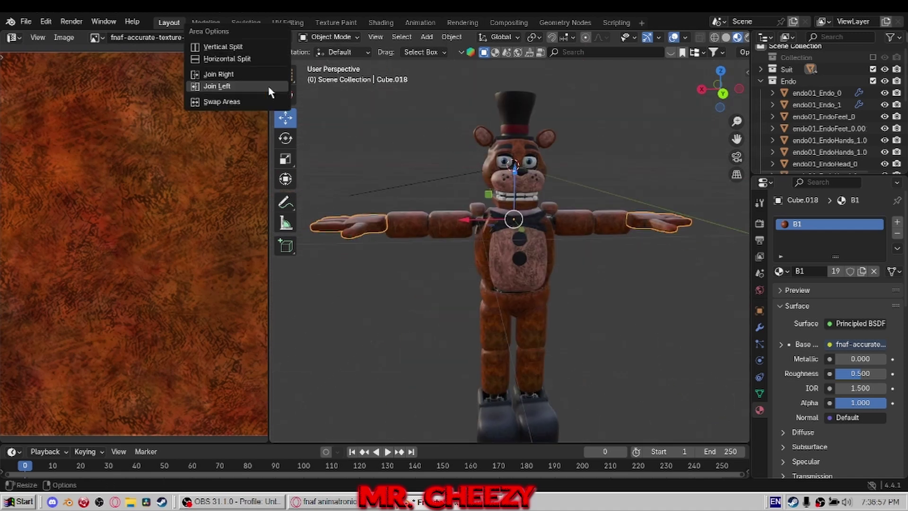
{"action": "left_click", "coordinate": [219, 85]}
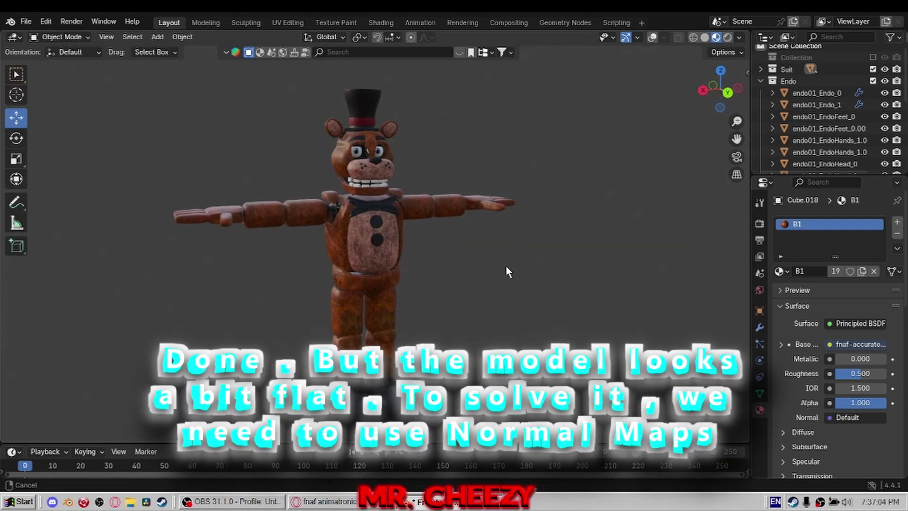
{"action": "left_click", "coordinate": [26, 21]}
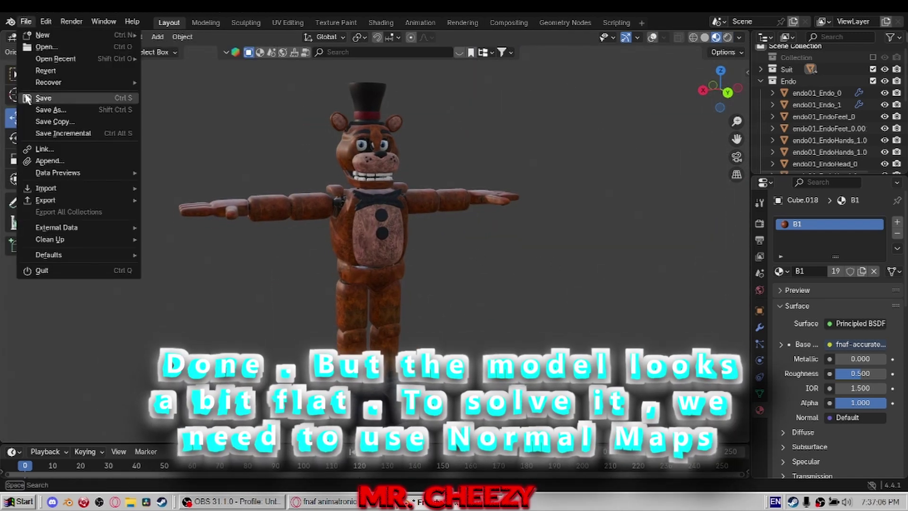
{"action": "left_click", "coordinate": [29, 98]}
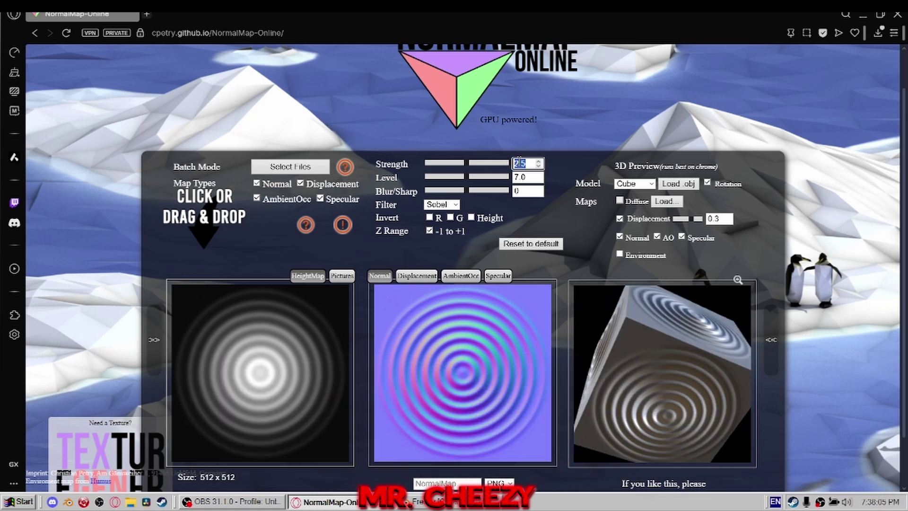
Step: Test a Strength of 0 on NormalMap-Online's sample map against the cube preview, and restore the Strength to 2.5
{"action": "key", "text": "BackSpace"}
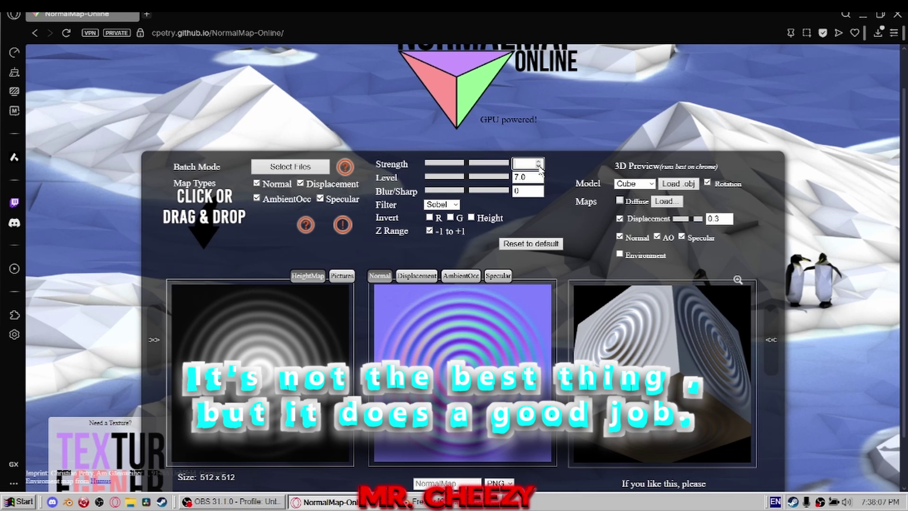
{"action": "type", "text": "0"}
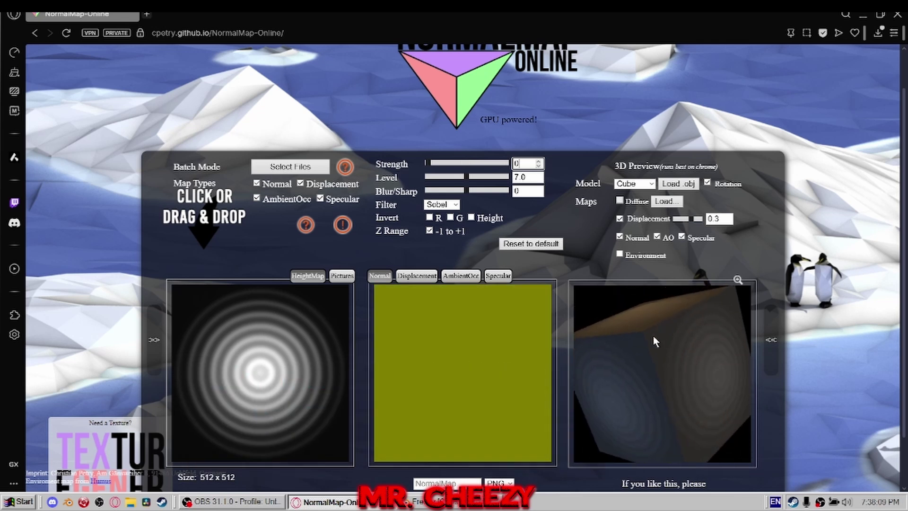
{"action": "left_click_drag", "start_coordinate": [654, 336], "coordinate": [629, 309]}
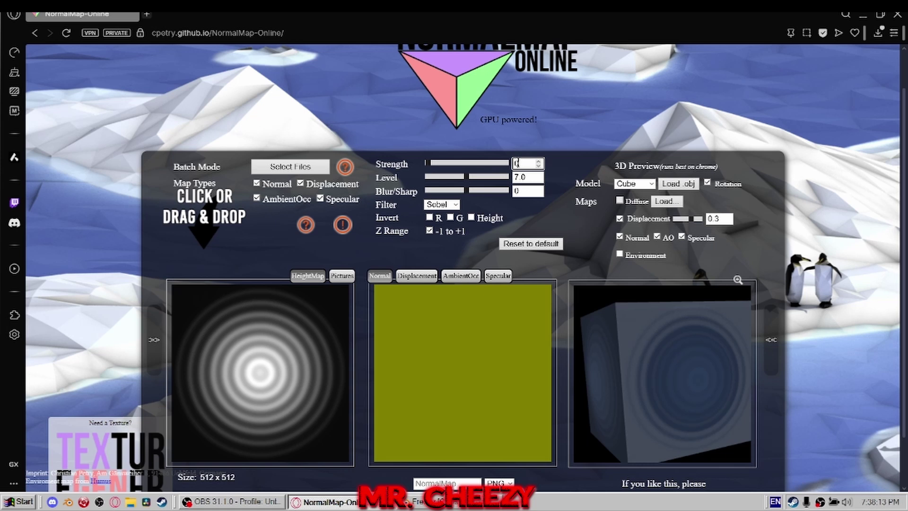
{"action": "type", "text": "2.5"}
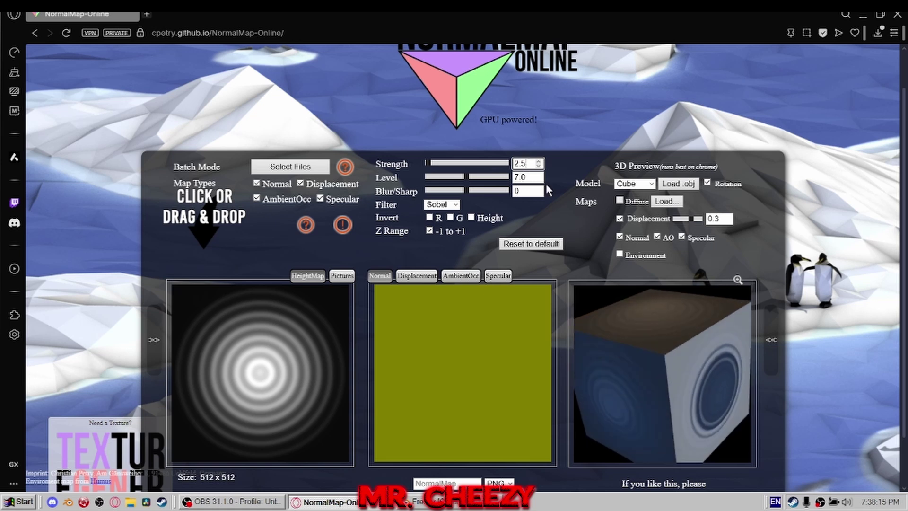
{"action": "key", "text": "Return"}
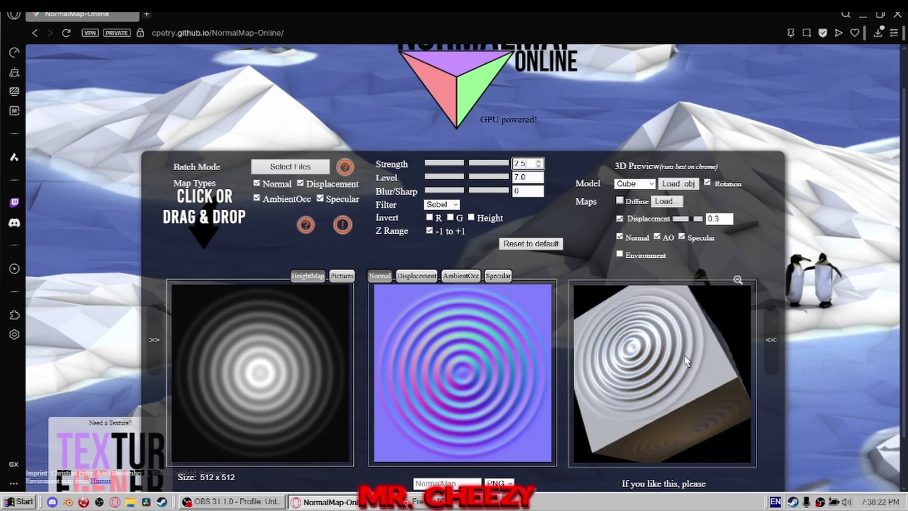
Step: Reduce the Strength of the normal map generated from the orange-brown suit texture
{"action": "scroll", "coordinate": [378, 406], "scroll_direction": "down", "scroll_amount": 1}
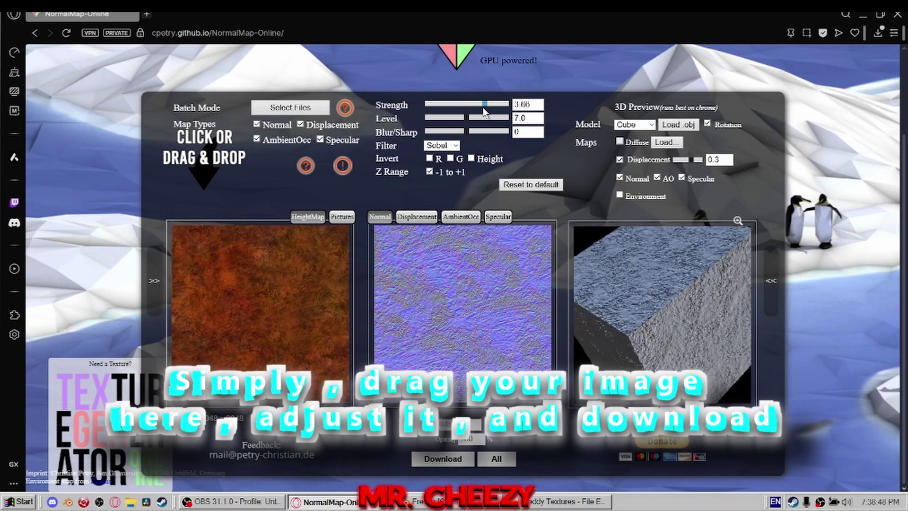
{"action": "left_click_drag", "start_coordinate": [483, 111], "coordinate": [458, 111]}
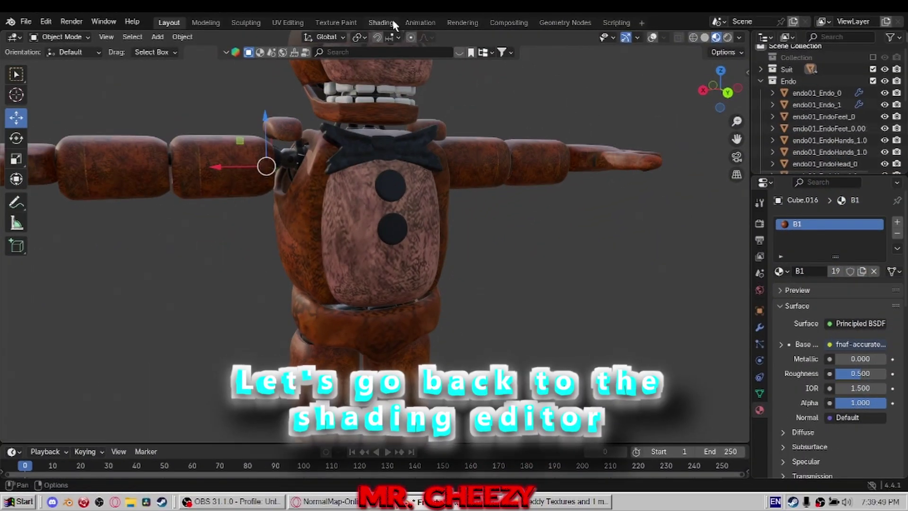
Step: Switch to Blender's Shading workspace to edit the upper arm's B1 material nodes
{"action": "left_click", "coordinate": [381, 23]}
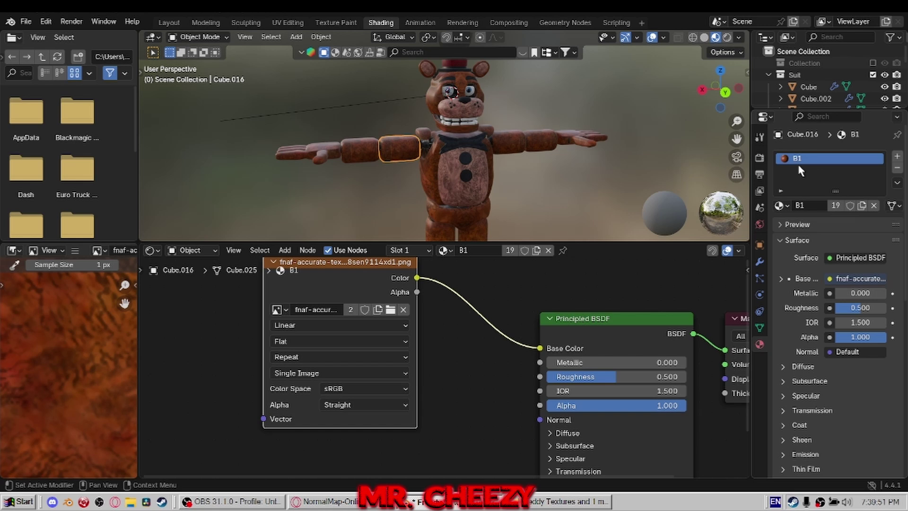
Step: Add a Normal Map node to the B1 material and feed it into the Principled BSDF's Normal input
{"action": "scroll", "coordinate": [425, 307], "scroll_direction": "down", "scroll_amount": 2}
{"action": "left_click_drag", "start_coordinate": [342, 284], "coordinate": [302, 316]}
{"action": "left_click", "coordinate": [468, 436]}
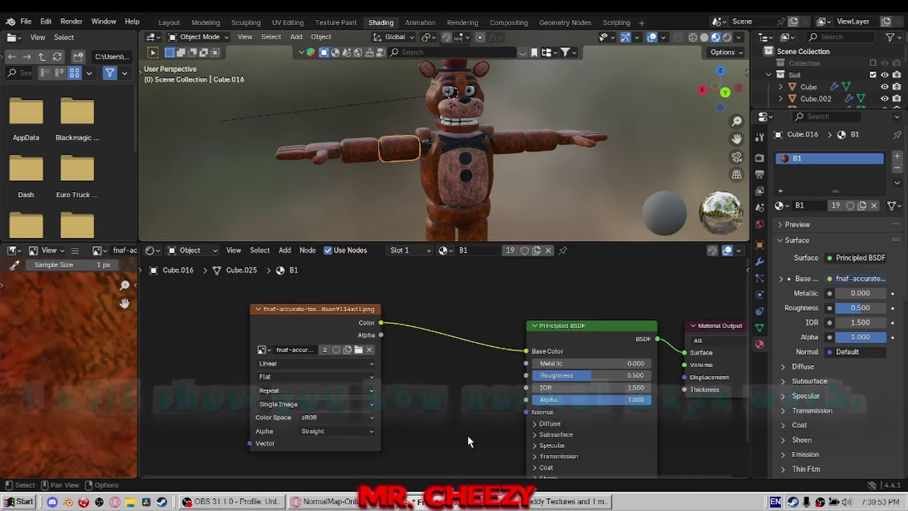
{"action": "scroll", "coordinate": [532, 332], "scroll_direction": "down", "scroll_amount": 2}
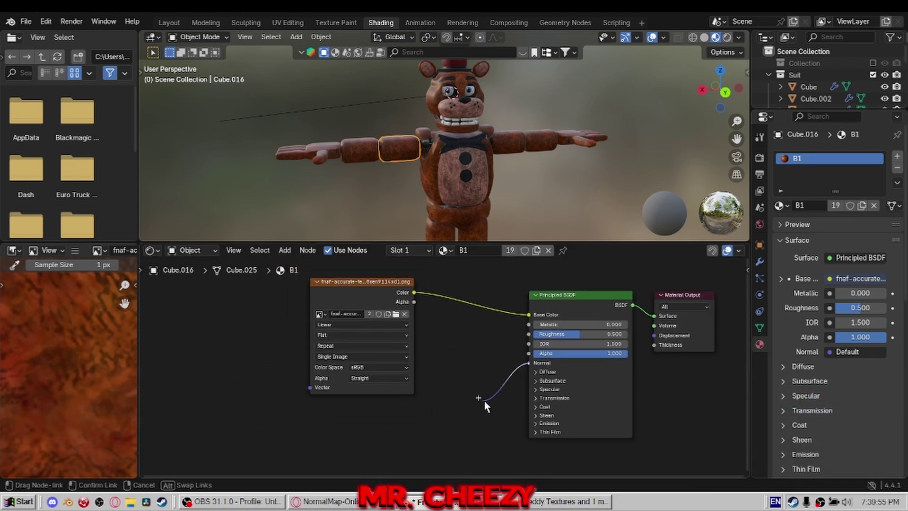
{"action": "left_click", "coordinate": [410, 451]}
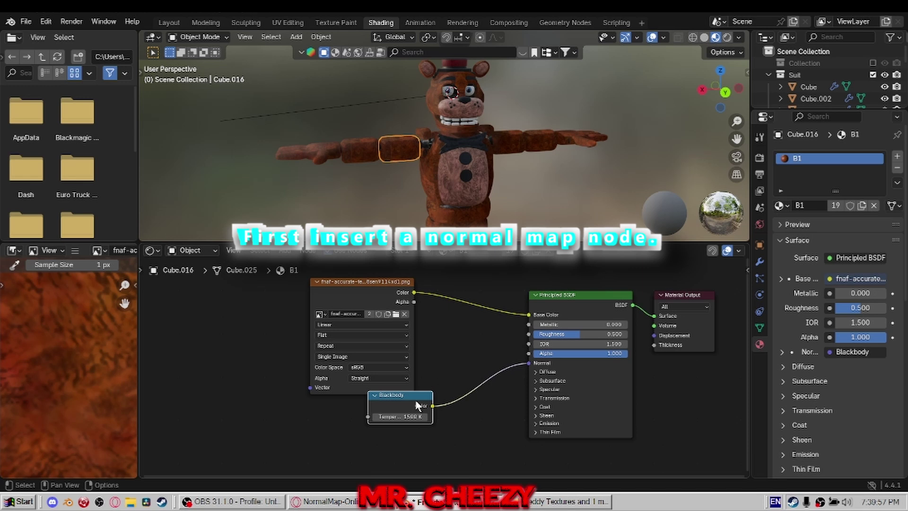
{"action": "left_click_drag", "start_coordinate": [346, 284], "coordinate": [300, 267]}
{"action": "key", "text": "shift+a"}
{"action": "type", "text": "no"}
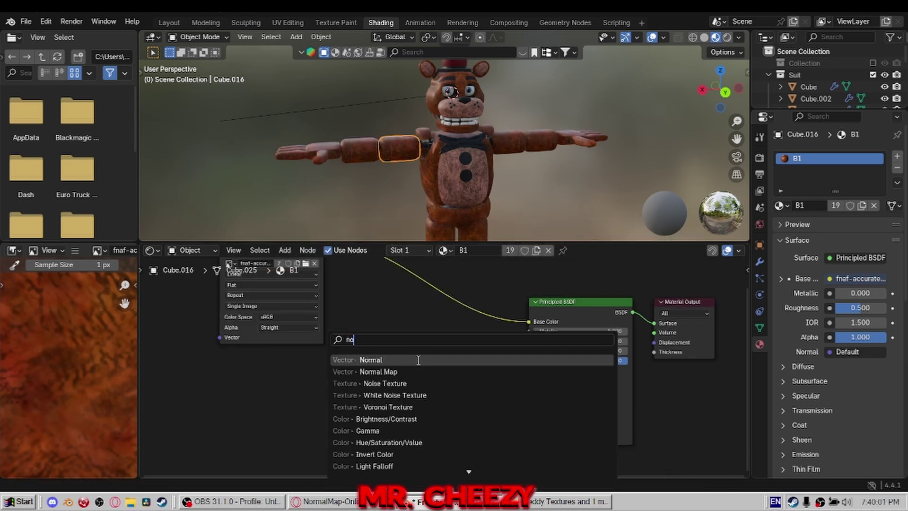
{"action": "left_click", "coordinate": [402, 371]}
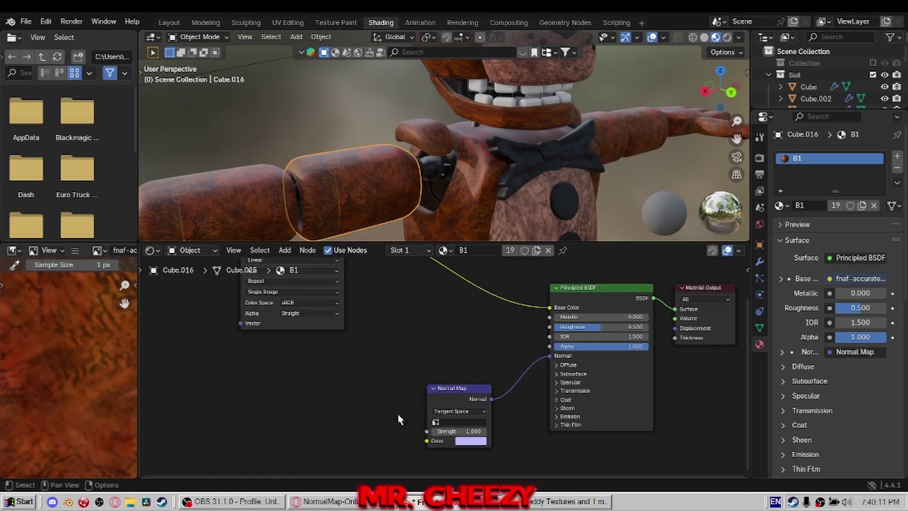
Step: Add an Image Texture node beside the Normal Map node and load NormalMap.png into it
{"action": "middle_click_drag", "start_coordinate": [249, 410], "coordinate": [328, 327]}
{"action": "key", "text": "shift+a"}
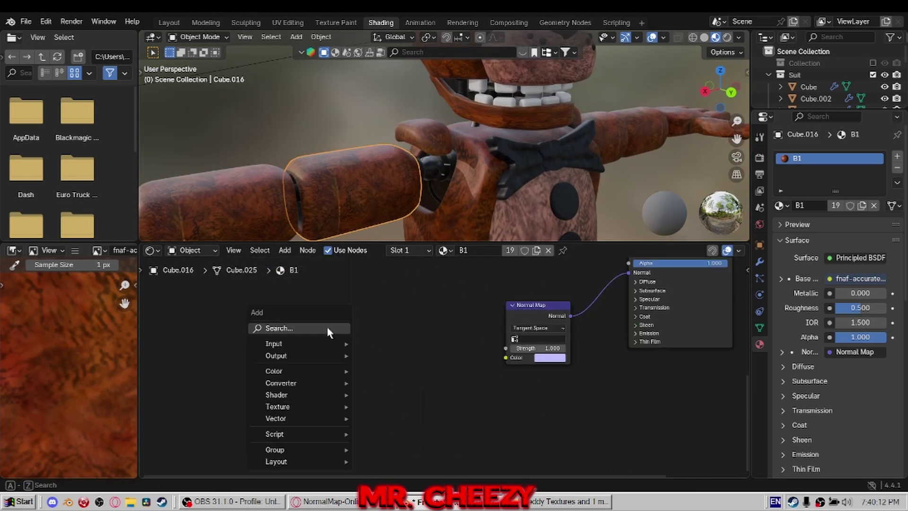
{"action": "type", "text": "im"}
{"action": "key", "text": "Return"}
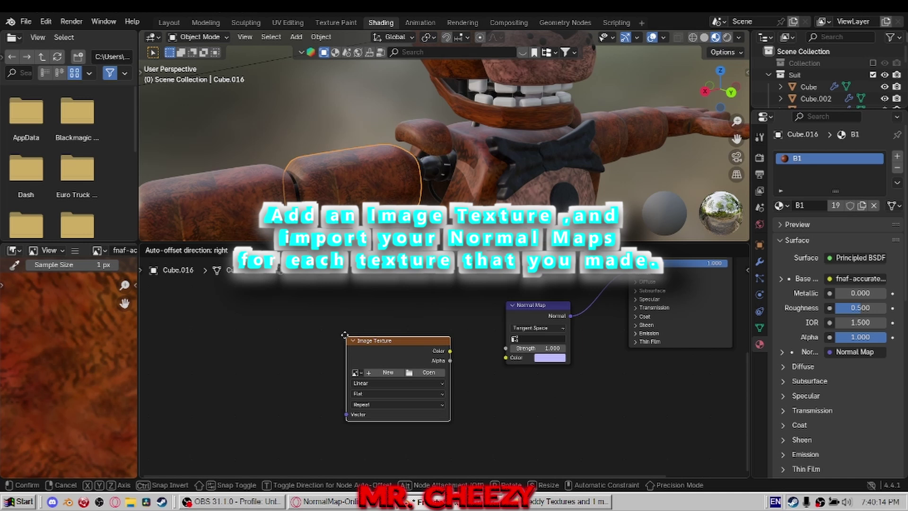
{"action": "left_click", "coordinate": [341, 355]}
{"action": "left_click", "coordinate": [370, 353]}
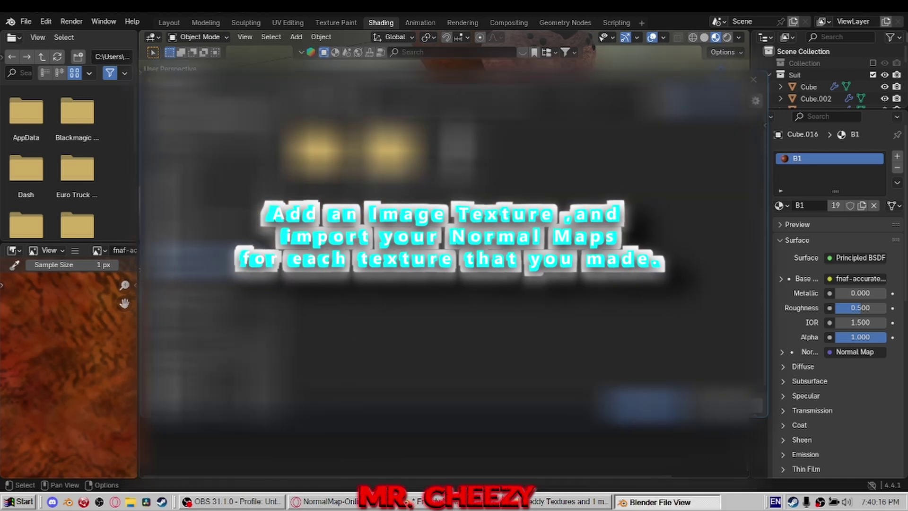
{"action": "double_click", "coordinate": [316, 150]}
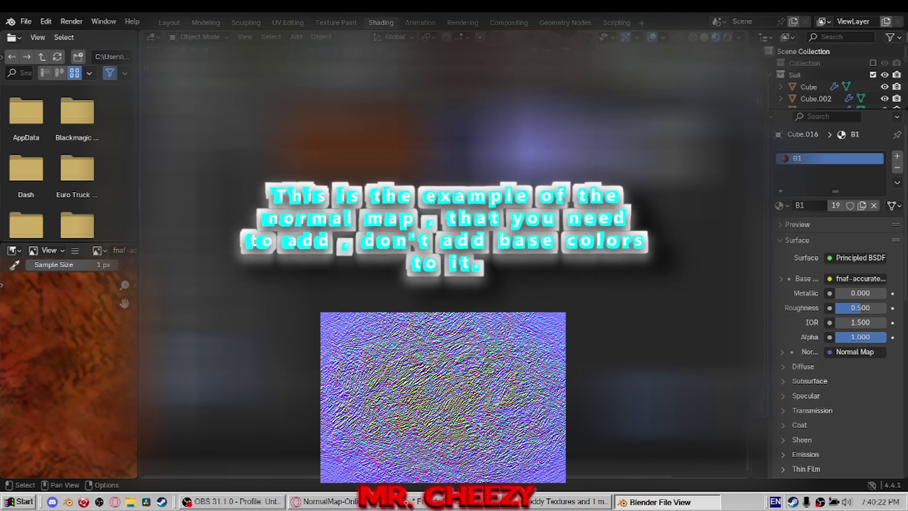
{"action": "left_click", "coordinate": [629, 405]}
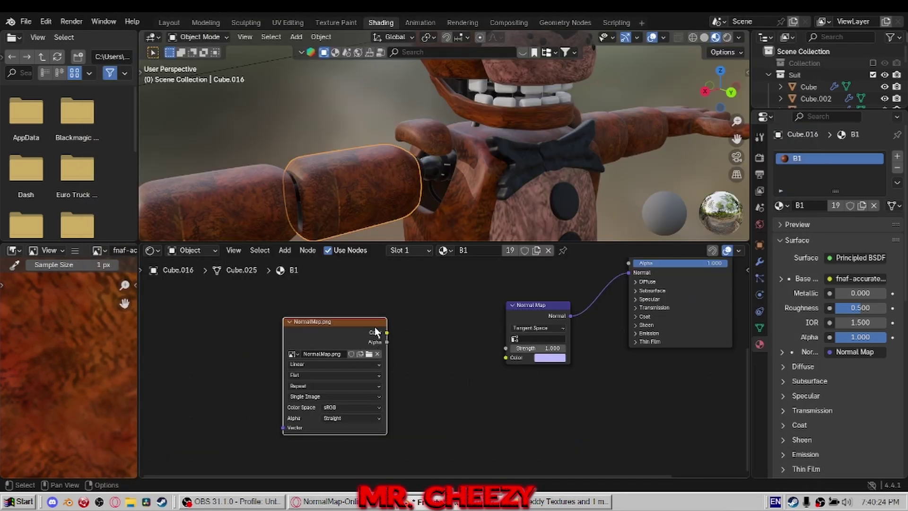
Step: Connect the NormalMap.png Color output to the Normal Map node's Color input and assign UVMap to that node
{"action": "left_click_drag", "start_coordinate": [503, 364], "coordinate": [504, 362]}
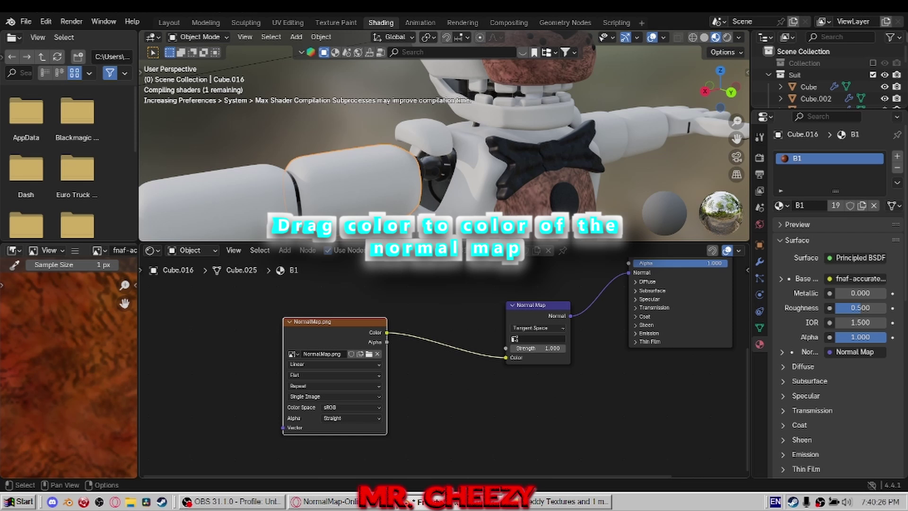
{"action": "scroll", "coordinate": [390, 208], "scroll_direction": "up", "scroll_amount": 3}
{"action": "scroll", "coordinate": [394, 197], "scroll_direction": "down", "scroll_amount": 6}
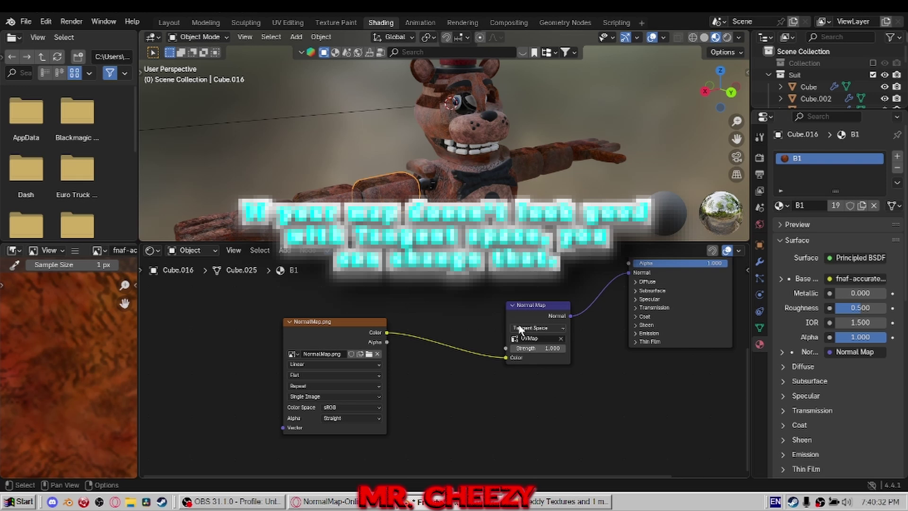
Step: Try Object Space and World Space on the Normal Map node and compare the effect on the suit
{"action": "left_click", "coordinate": [529, 359]}
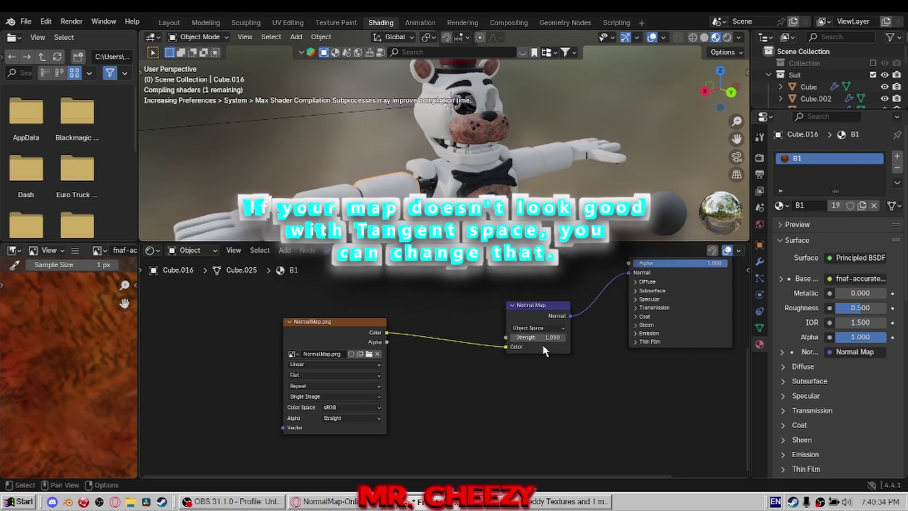
{"action": "scroll", "coordinate": [547, 337], "scroll_direction": "up", "scroll_amount": 1}
{"action": "middle_click_drag", "start_coordinate": [408, 216], "coordinate": [351, 213]}
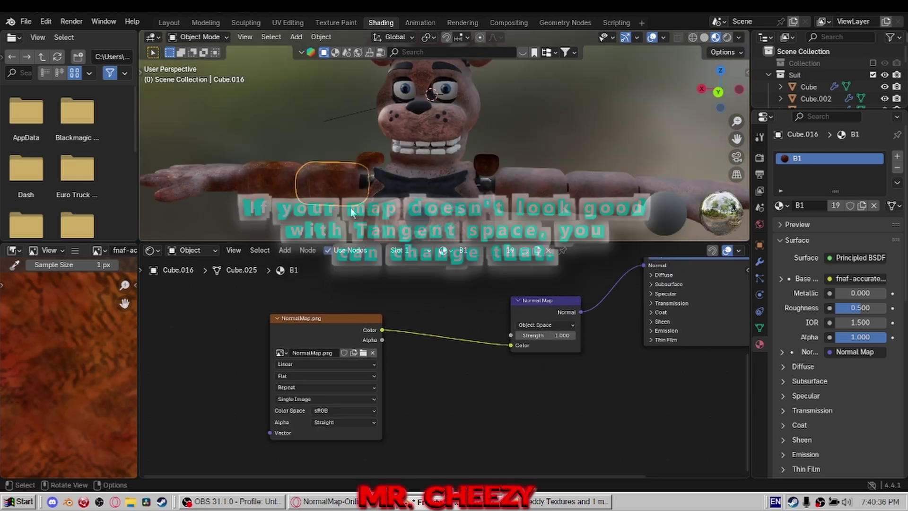
{"action": "left_click", "coordinate": [536, 368]}
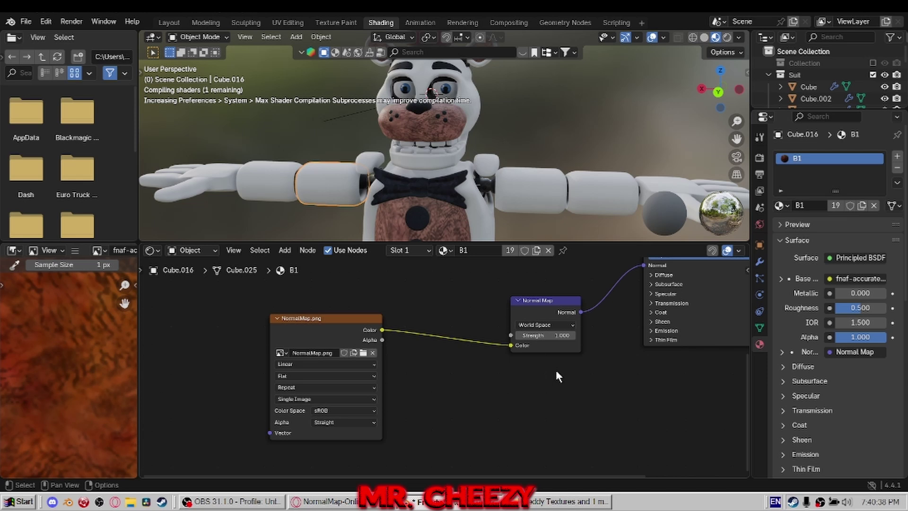
{"action": "scroll", "coordinate": [453, 371], "scroll_direction": "up", "scroll_amount": 2}
{"action": "middle_click_drag", "start_coordinate": [453, 370], "coordinate": [476, 363]}
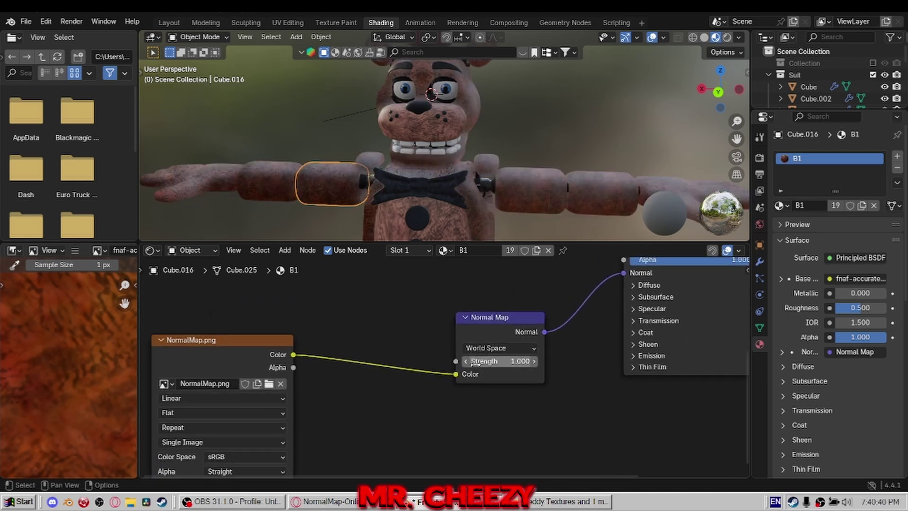
Step: Set the Normal Map node's Strength to 0.600 and switch it to Tangent Space
{"action": "left_click_drag", "start_coordinate": [497, 363], "coordinate": [525, 363]}
{"action": "scroll", "coordinate": [350, 167], "scroll_direction": "up", "scroll_amount": 2}
{"action": "middle_click_drag", "start_coordinate": [350, 167], "coordinate": [449, 149]}
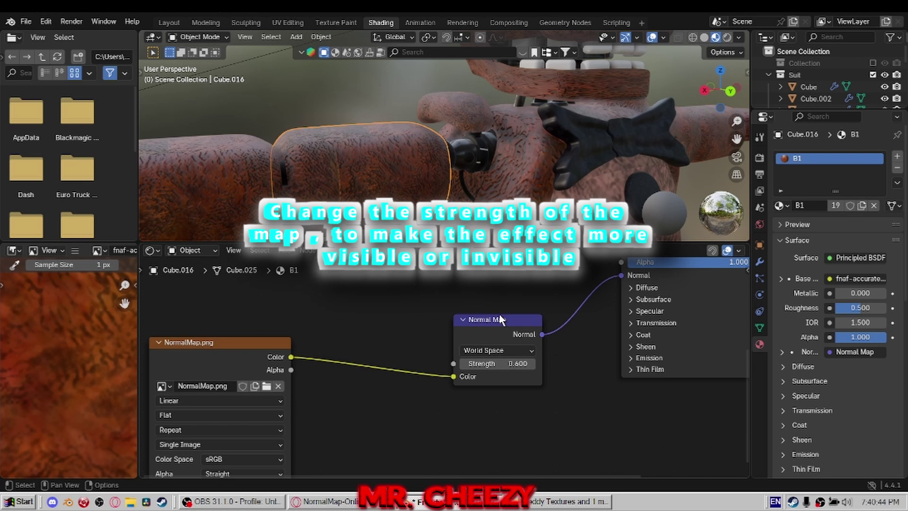
{"action": "left_click", "coordinate": [496, 350]}
{"action": "left_click", "coordinate": [497, 380]}
{"action": "scroll", "coordinate": [480, 221], "scroll_direction": "down", "scroll_amount": 5}
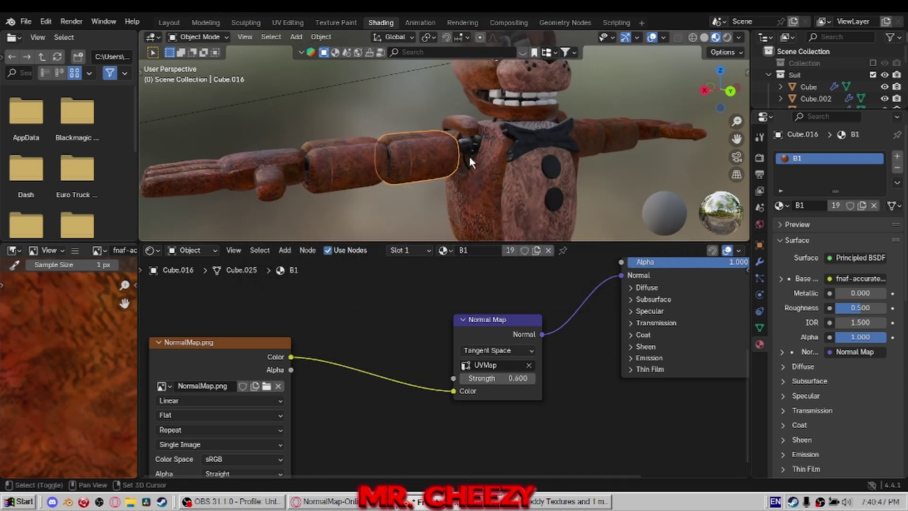
Step: Choose another space for the B1 Normal Map node and lower its Strength
{"action": "scroll", "coordinate": [469, 156], "scroll_direction": "up", "scroll_amount": 5}
{"action": "left_click", "coordinate": [497, 350]}
{"action": "left_click", "coordinate": [499, 418]}
{"action": "left_click_drag", "start_coordinate": [497, 363], "coordinate": [417, 363]}
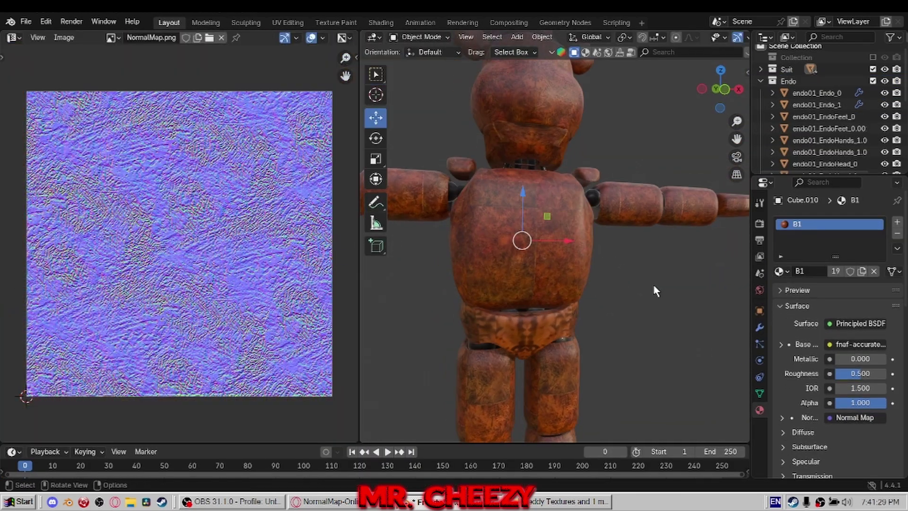
Step: Select the belly piece and bring up its B2 material nodes in the Shading workspace
{"action": "middle_click_drag", "start_coordinate": [654, 290], "coordinate": [387, 327]}
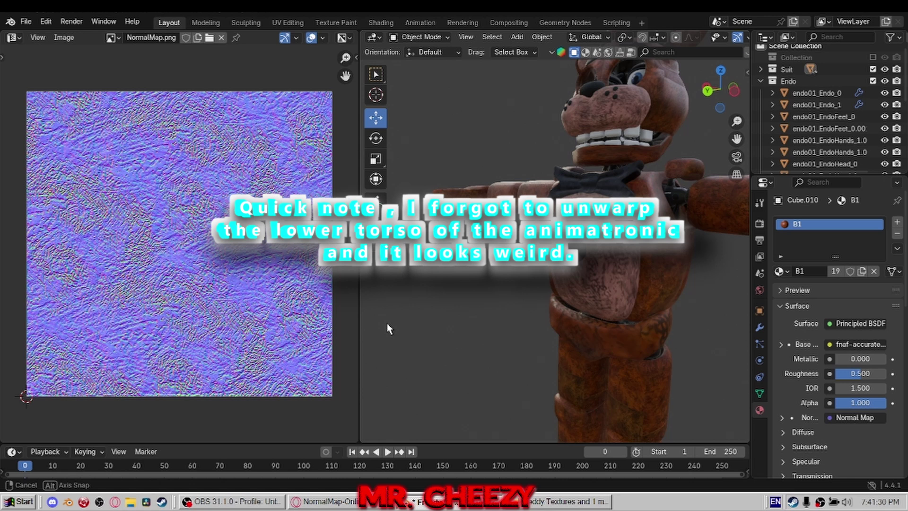
{"action": "left_click", "coordinate": [596, 282]}
{"action": "middle_click_drag", "start_coordinate": [597, 282], "coordinate": [648, 284]}
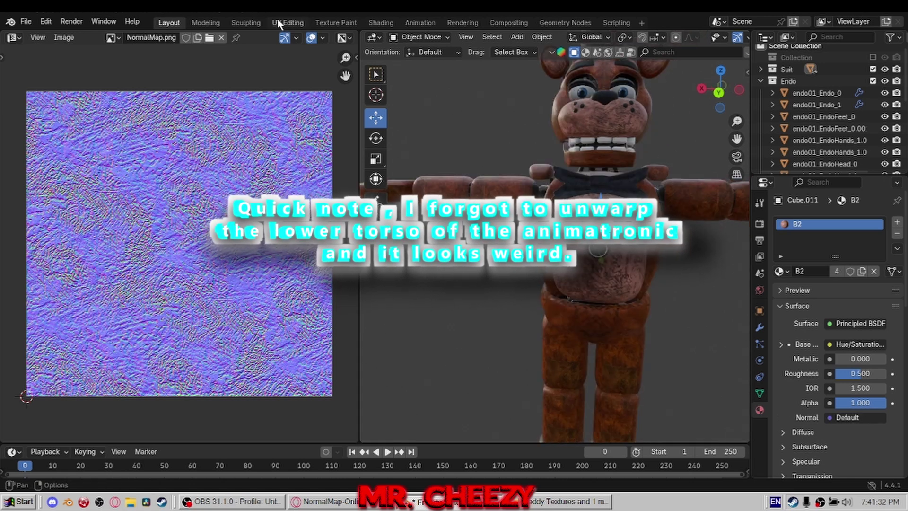
{"action": "left_click", "coordinate": [378, 23]}
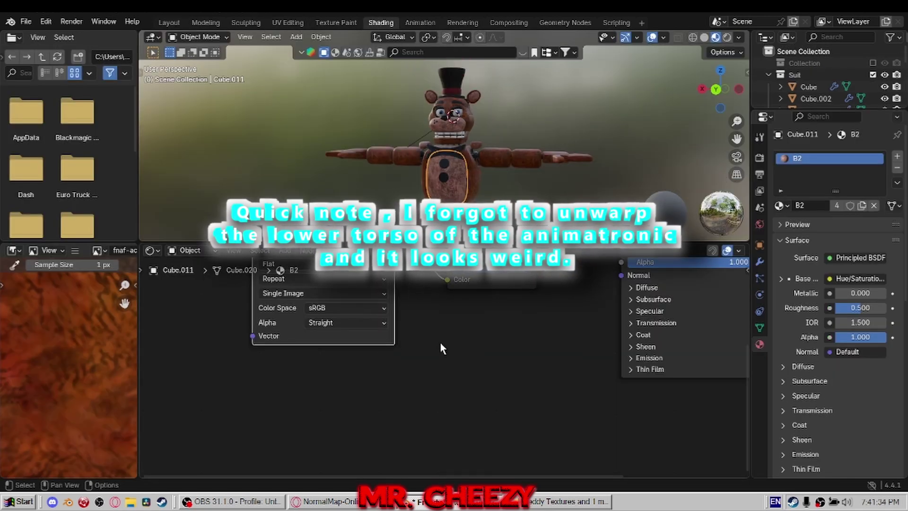
{"action": "scroll", "coordinate": [440, 344], "scroll_direction": "down", "scroll_amount": 4}
{"action": "middle_click_drag", "start_coordinate": [451, 341], "coordinate": [461, 393]}
{"action": "scroll", "coordinate": [461, 393], "scroll_direction": "down", "scroll_amount": 4}
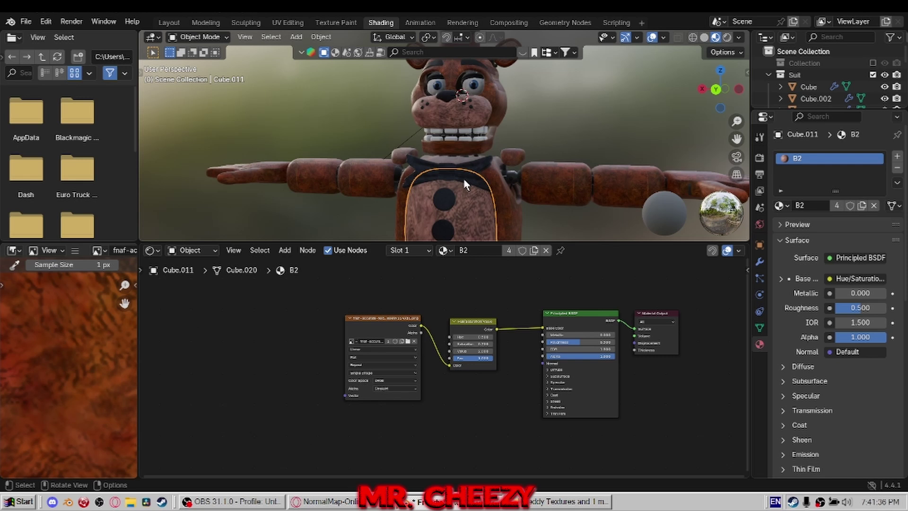
Step: Copy the arm's NormalMap.png and Normal Map nodes into the belly's B2 material and link them to its shader's Normal input
{"action": "middle_click_drag", "start_coordinate": [464, 182], "coordinate": [468, 161]}
{"action": "left_click", "coordinate": [509, 142]}
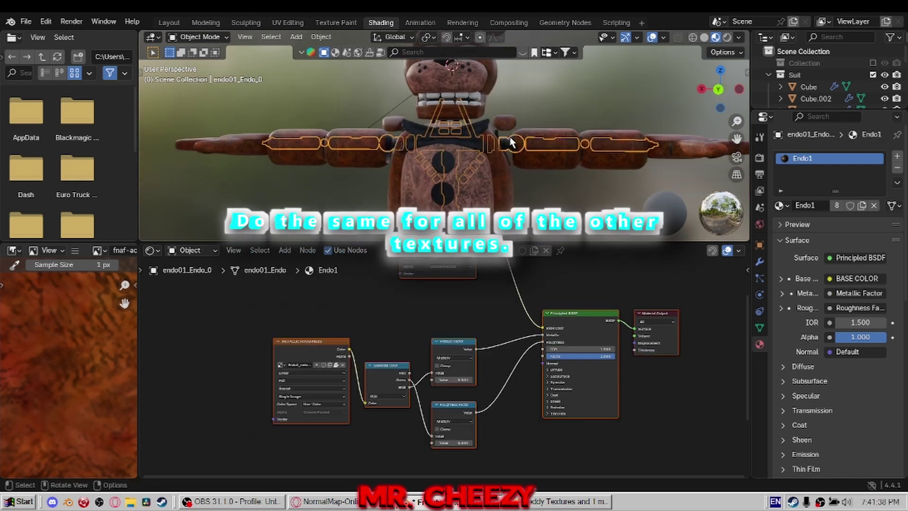
{"action": "left_click", "coordinate": [549, 148]}
{"action": "left_click_drag", "start_coordinate": [488, 365], "coordinate": [290, 446]}
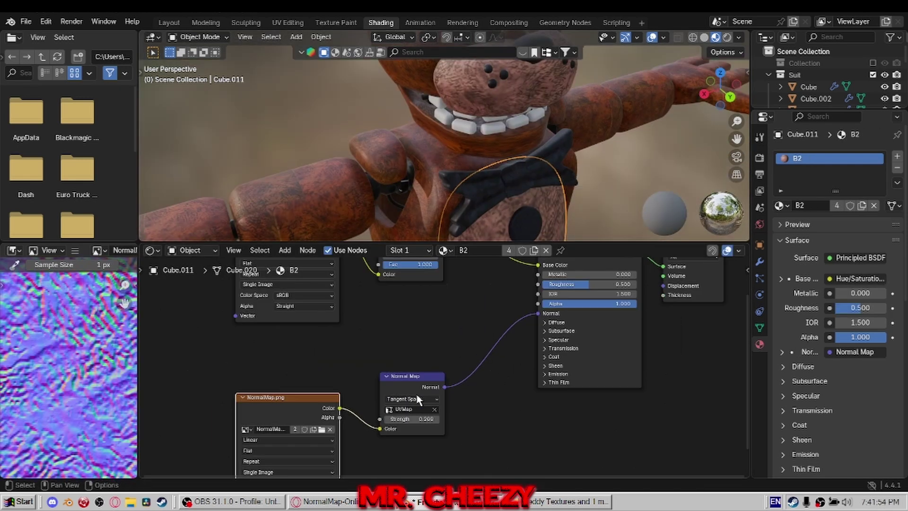
{"action": "scroll", "coordinate": [453, 180], "scroll_direction": "up", "scroll_amount": 5}
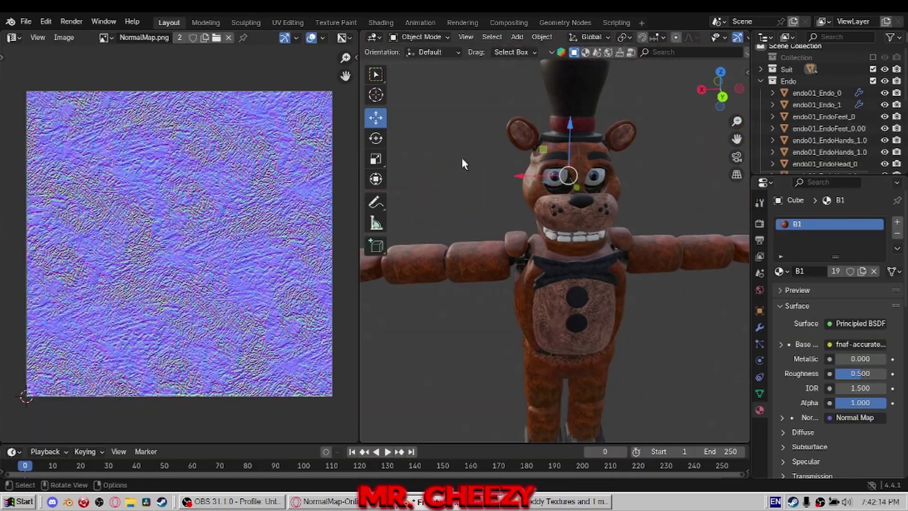
Step: Enter Edit Mode on the head and move its UV layout over the normal map image
{"action": "key", "text": "Tab"}
{"action": "key", "text": "g"}
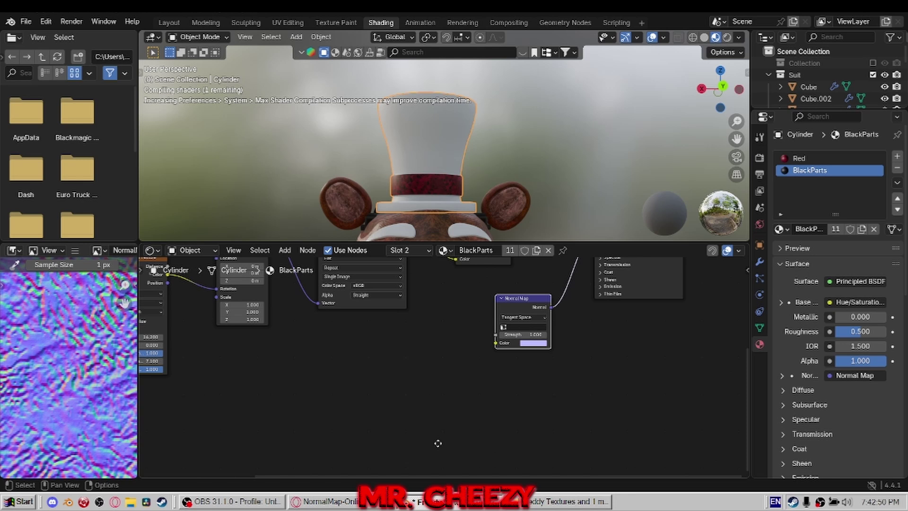
Step: Load the blue fnaf_1_bonnie texture in a new Image Texture node and connect it to the BlackParts Normal Map, assigning its UV map
{"action": "scroll", "coordinate": [460, 161], "scroll_direction": "up", "scroll_amount": 8}
{"action": "scroll", "coordinate": [472, 360], "scroll_direction": "up", "scroll_amount": 7}
{"action": "key", "text": "shift+a"}
{"action": "left_click", "coordinate": [385, 379]}
{"action": "left_click", "coordinate": [359, 430]}
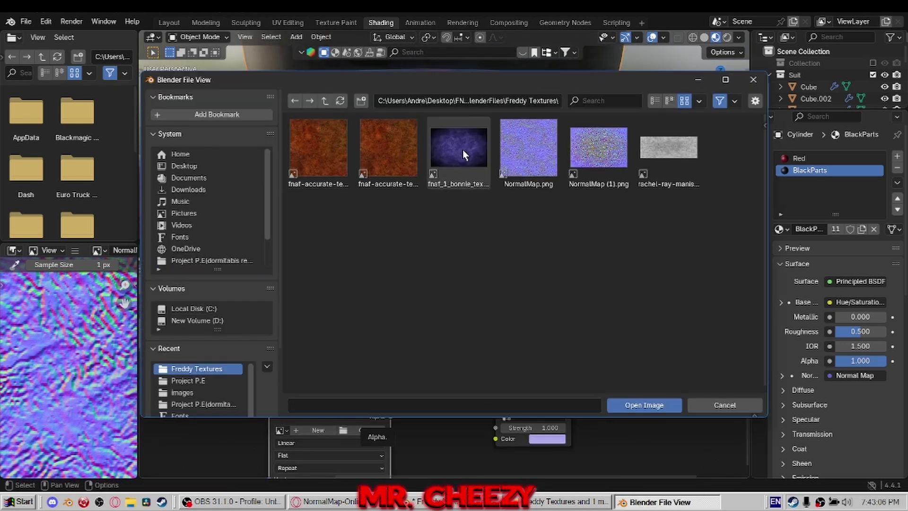
{"action": "double_click", "coordinate": [464, 154]}
{"action": "left_click_drag", "start_coordinate": [390, 405], "coordinate": [495, 438]}
{"action": "left_click", "coordinate": [533, 416]}
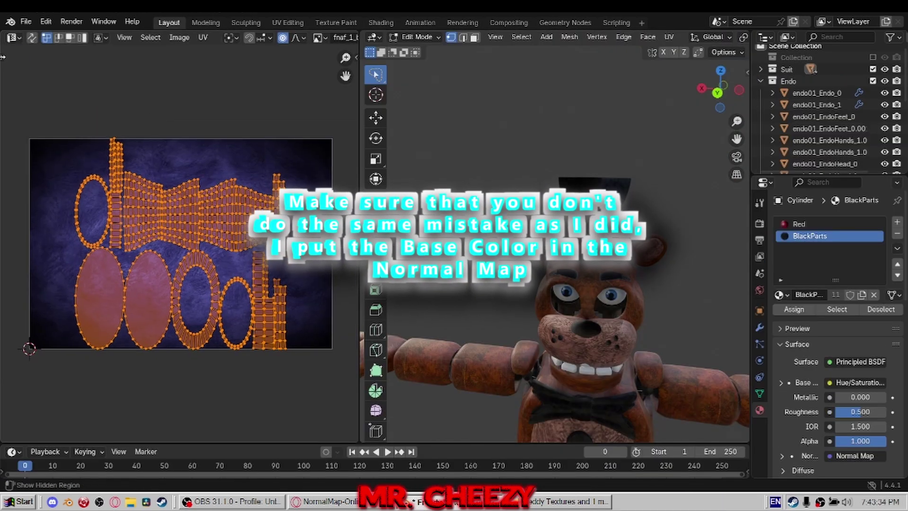
Step: Scale the top hat's selected UV islands over the blue texture
{"action": "key", "text": "s"}
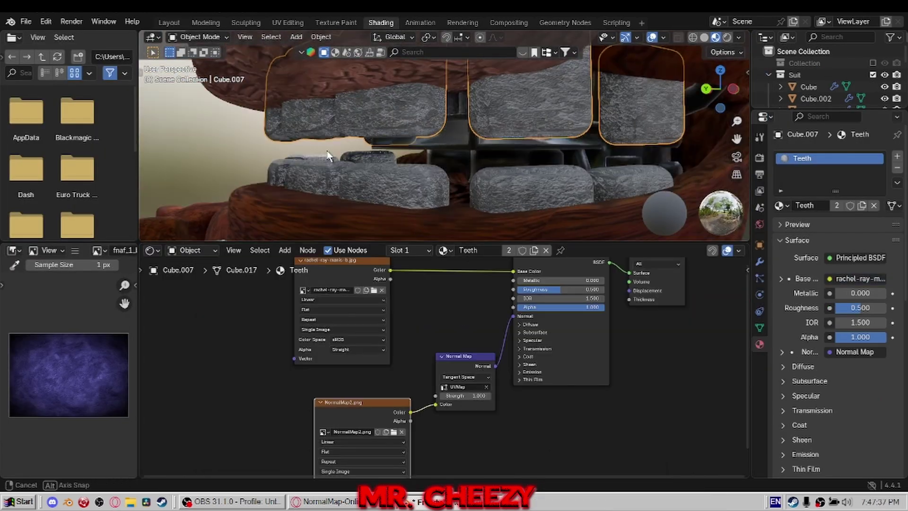
Step: Inspect the textured suit in rendered shading, examining the belly's surface depth up close
{"action": "left_click", "coordinate": [214, 124]}
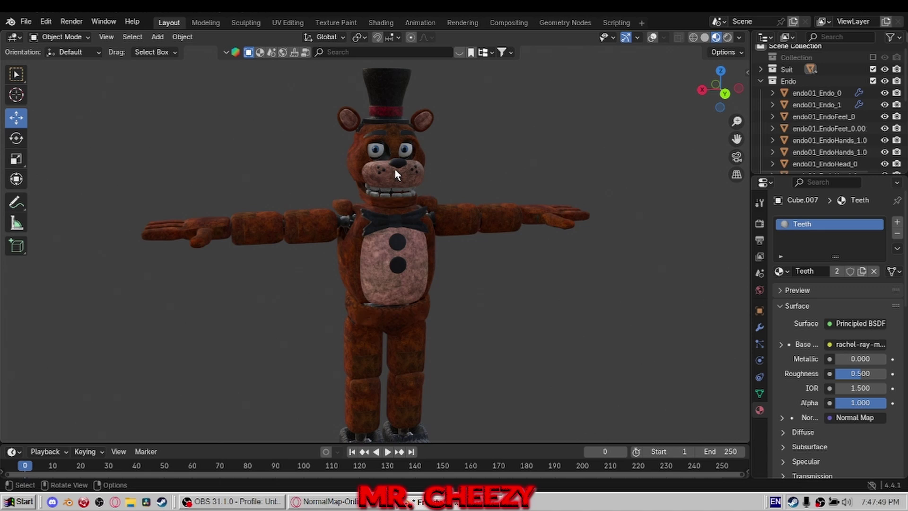
{"action": "middle_click_drag", "start_coordinate": [374, 223], "coordinate": [393, 227]}
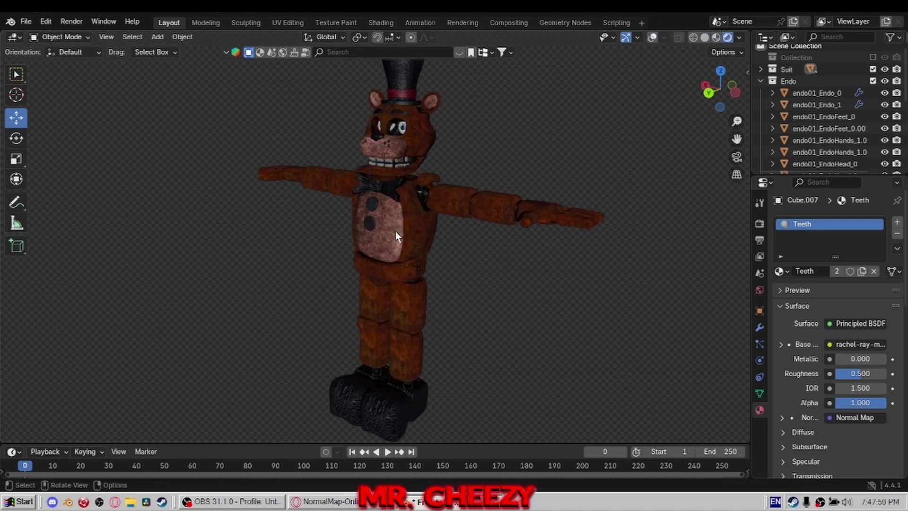
{"action": "scroll", "coordinate": [453, 232], "scroll_direction": "up", "scroll_amount": 3}
{"action": "middle_click_drag", "start_coordinate": [452, 232], "coordinate": [492, 232]}
{"action": "middle_click_drag", "start_coordinate": [452, 233], "coordinate": [482, 303], "text": "shift"}
{"action": "scroll", "coordinate": [348, 200], "scroll_direction": "up", "scroll_amount": 2}
{"action": "scroll", "coordinate": [350, 179], "scroll_direction": "up", "scroll_amount": 2}
{"action": "middle_click_drag", "start_coordinate": [348, 201], "coordinate": [331, 158]}
{"action": "scroll", "coordinate": [351, 182], "scroll_direction": "up", "scroll_amount": 1}
{"action": "scroll", "coordinate": [432, 194], "scroll_direction": "up", "scroll_amount": 1}
{"action": "middle_click_drag", "start_coordinate": [331, 159], "coordinate": [342, 161]}
{"action": "left_click", "coordinate": [343, 179]}
{"action": "scroll", "coordinate": [342, 179], "scroll_direction": "up", "scroll_amount": 1}
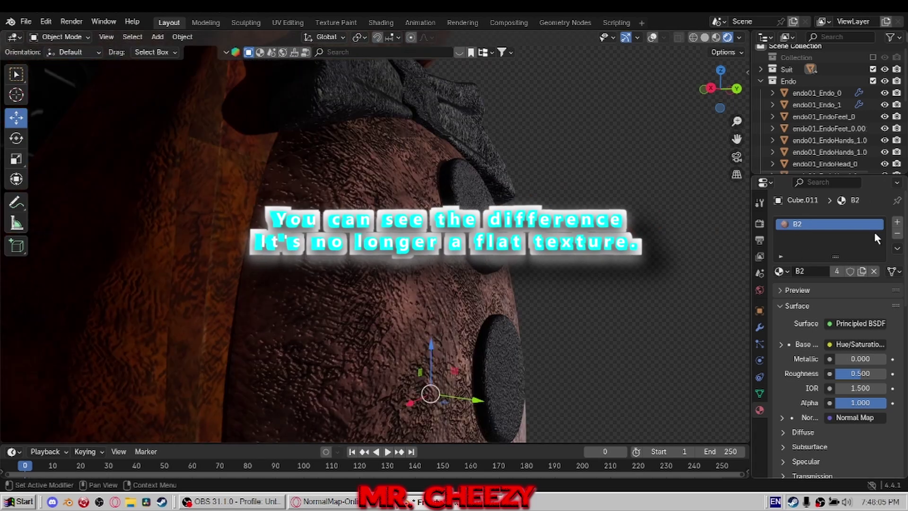
Step: Remove the belly's B2 material slot and undo the removal
{"action": "left_click", "coordinate": [897, 234]}
{"action": "key", "text": "ctrl+z"}
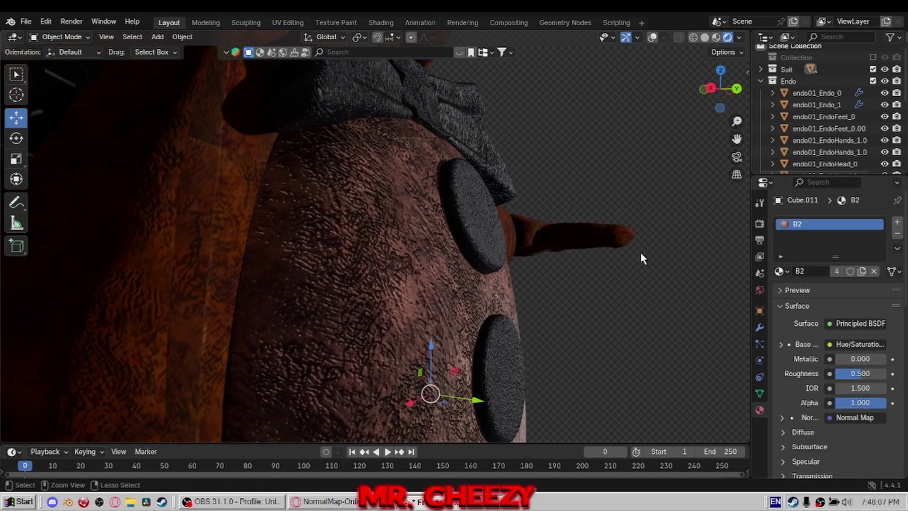
Step: Reposition the Sun light and examine how it lights the suit from the side and the front
{"action": "scroll", "coordinate": [640, 252], "scroll_direction": "down", "scroll_amount": 2}
{"action": "middle_click_drag", "start_coordinate": [641, 251], "coordinate": [580, 321]}
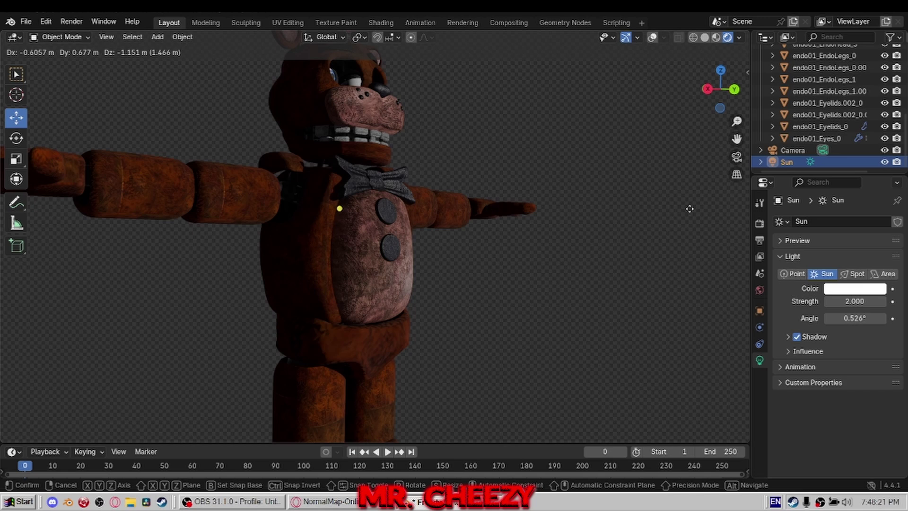
{"action": "scroll", "coordinate": [375, 236], "scroll_direction": "up", "scroll_amount": 5}
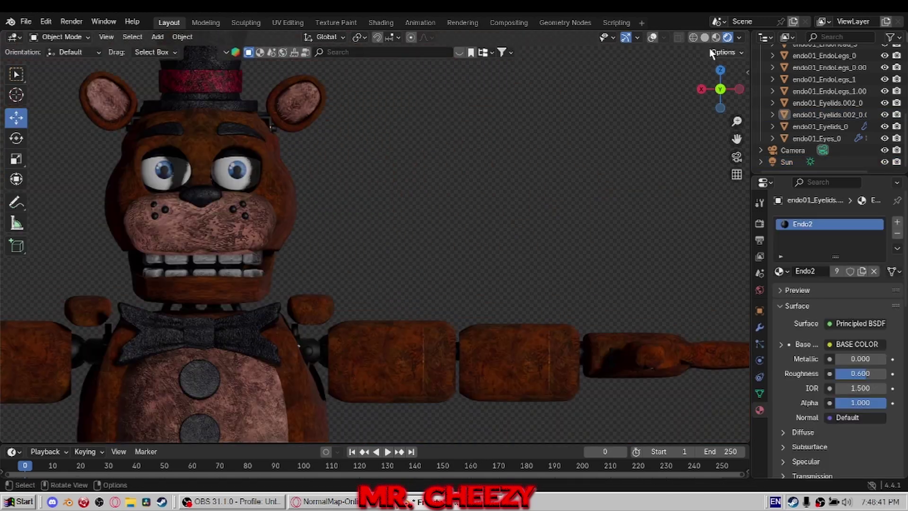
Step: Add a UV sphere, move it beside Freddy's head and rotate it 90° about the global X axis
{"action": "key", "text": "ctrl+KP_1"}
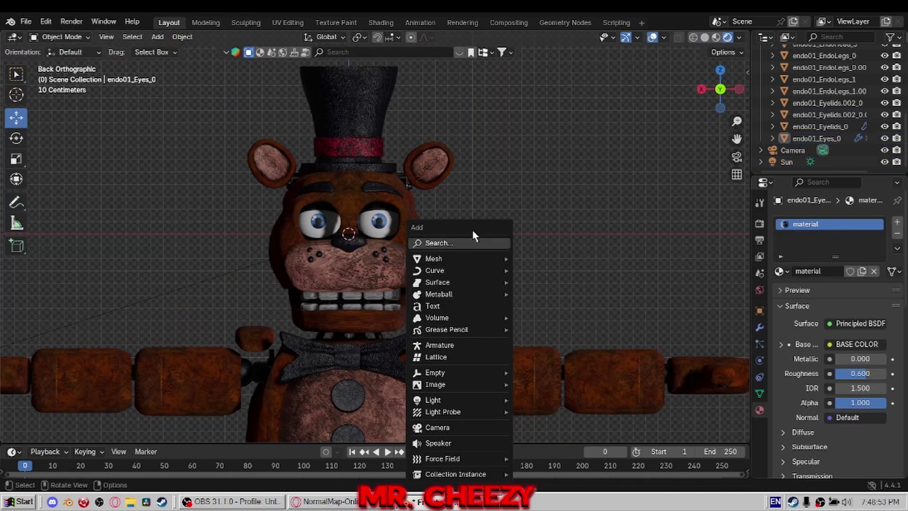
{"action": "mouse_move", "coordinate": [487, 260]}
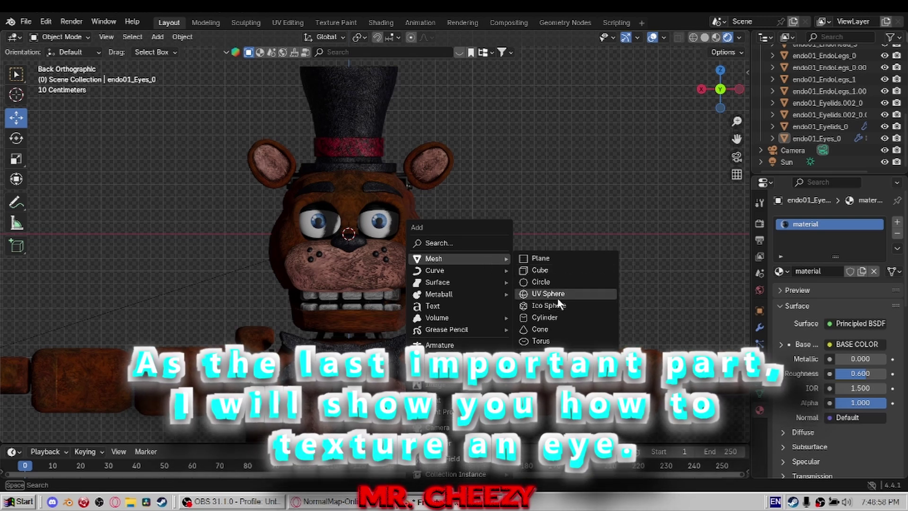
{"action": "left_click", "coordinate": [547, 294]}
{"action": "key", "text": "g"}
{"action": "left_click", "coordinate": [675, 279]}
{"action": "key", "text": "r"}
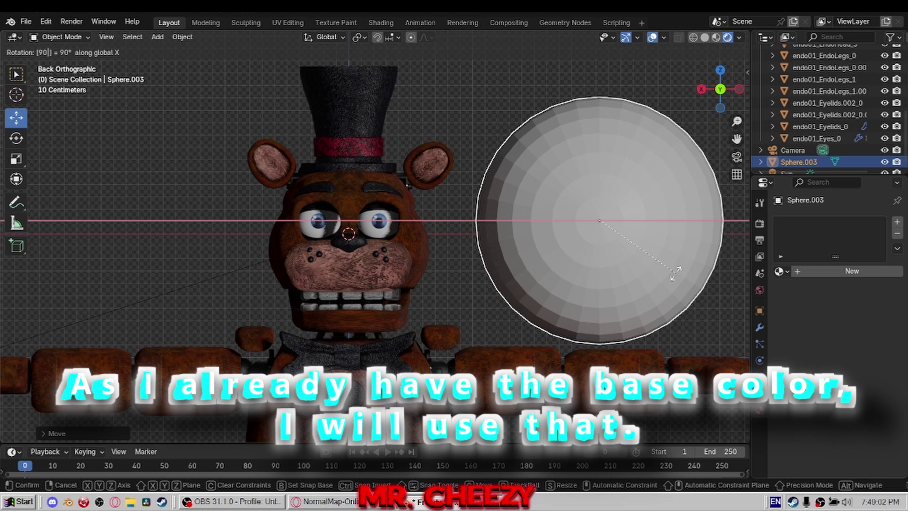
{"action": "middle_click_drag", "start_coordinate": [649, 289], "coordinate": [667, 250]}
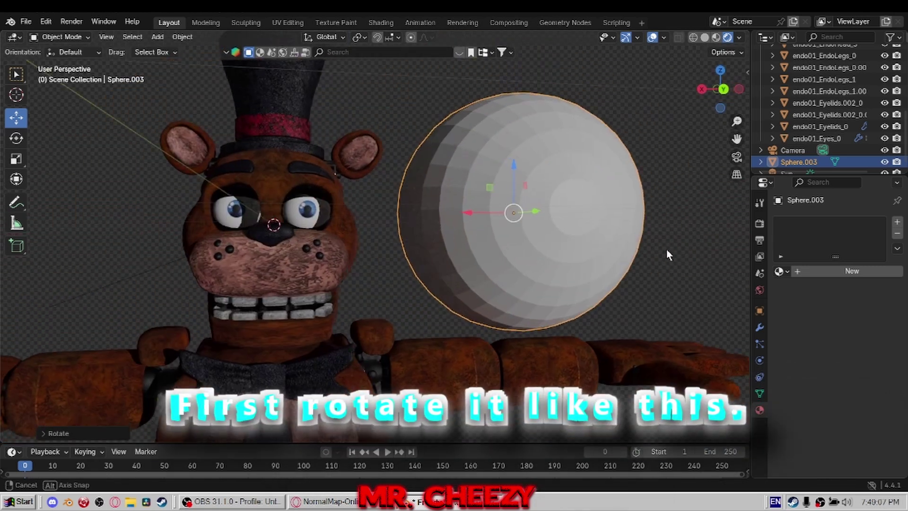
Step: Give the sphere a material named Eye with the blue eye image texture connected to its Base Color
{"action": "left_click", "coordinate": [729, 89]}
{"action": "left_click", "coordinate": [834, 272]}
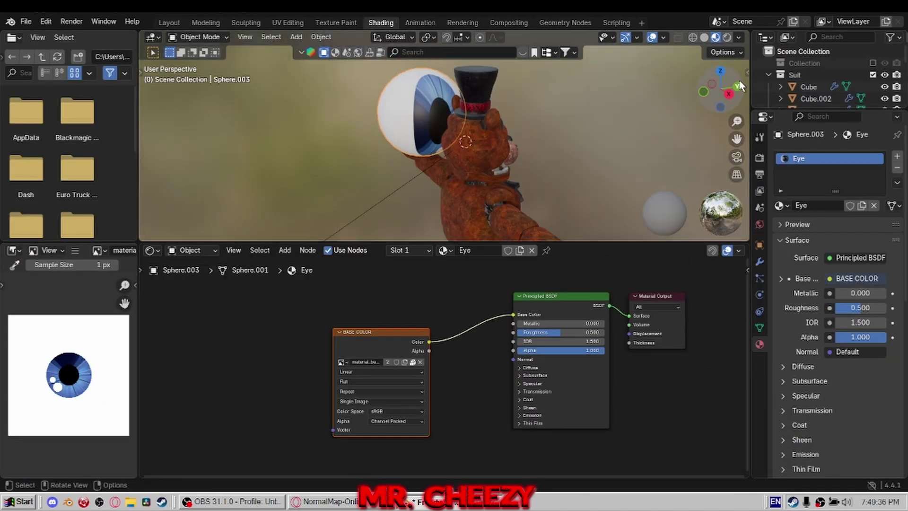
Step: Try trackball-rotating the eye sphere so its pupil faces forward, and undo the rotation
{"action": "left_click", "coordinate": [738, 86]}
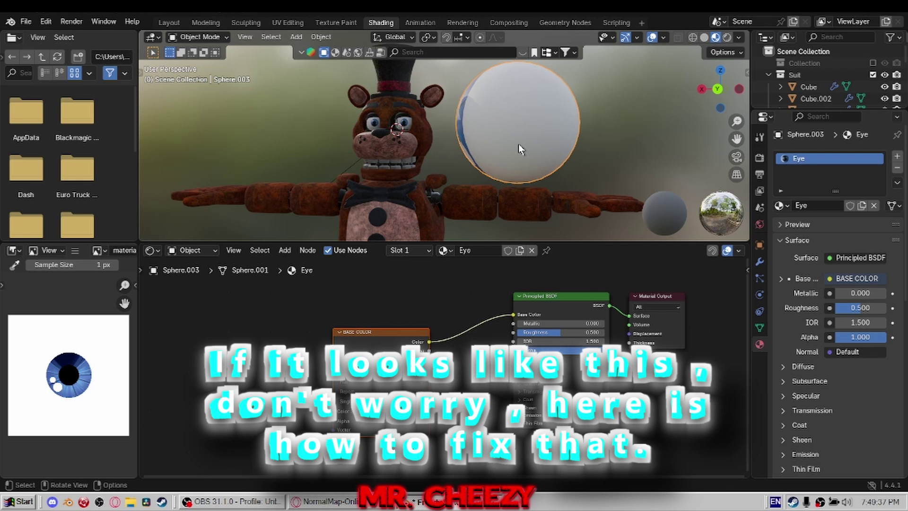
{"action": "key", "text": "r"}
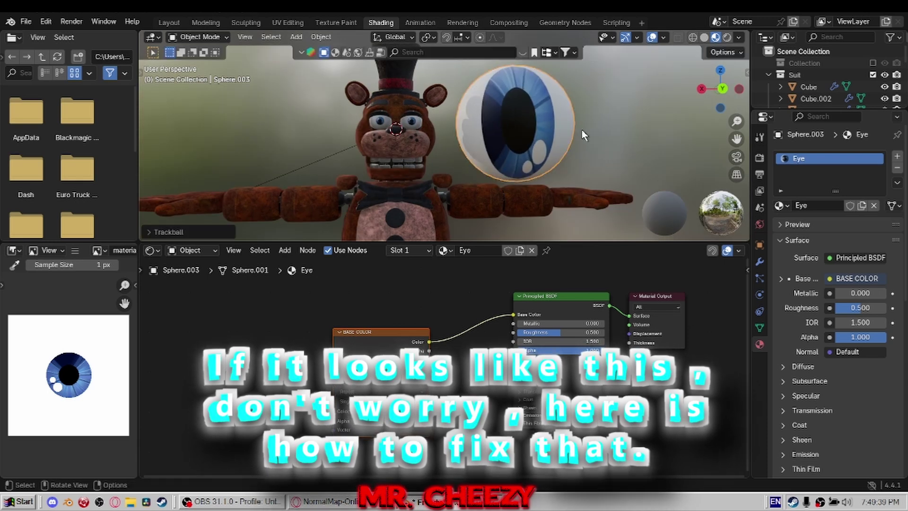
{"action": "scroll", "coordinate": [532, 134], "scroll_direction": "up", "scroll_amount": 2}
{"action": "scroll", "coordinate": [524, 137], "scroll_direction": "down", "scroll_amount": 2}
{"action": "key", "text": "ctrl+z"}
Step: Unwrap the eye sphere and move and scale its UV islands so the iris and pupil sit centred on the front
{"action": "middle_click_drag", "start_coordinate": [517, 145], "coordinate": [543, 132]}
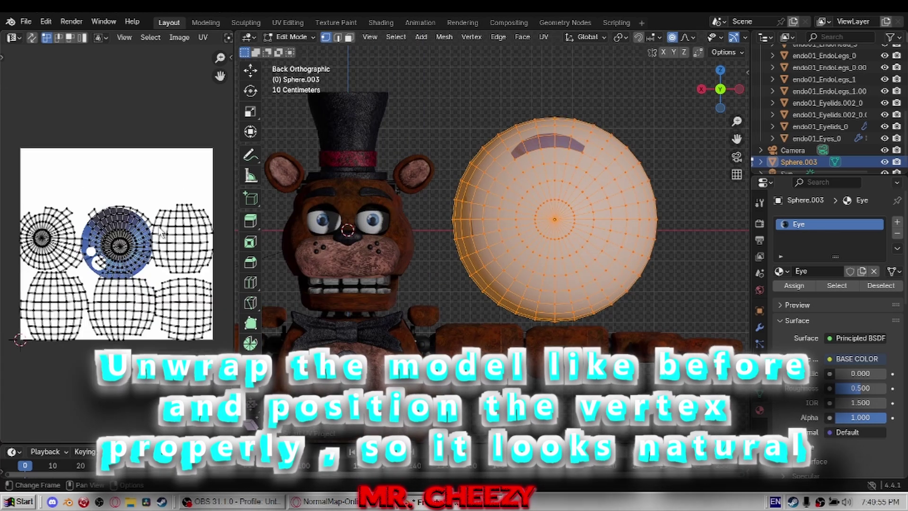
{"action": "key", "text": "g"}
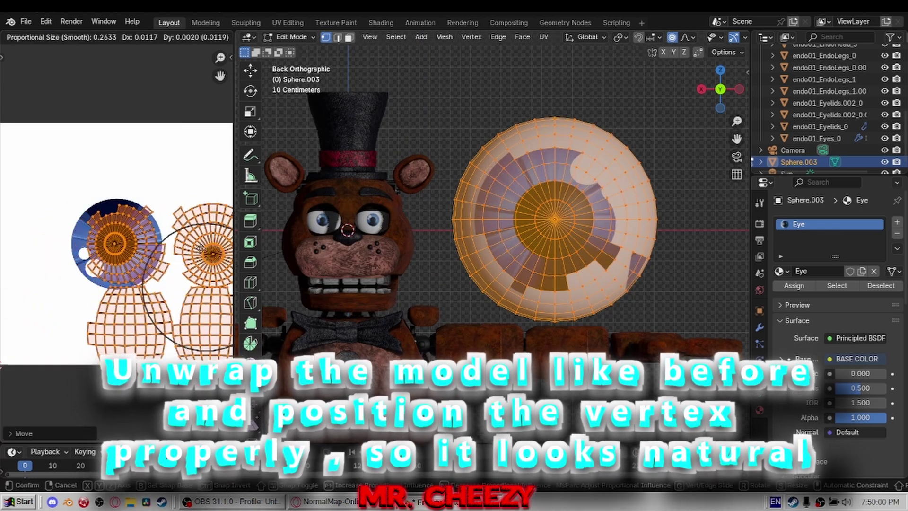
{"action": "key", "text": "s"}
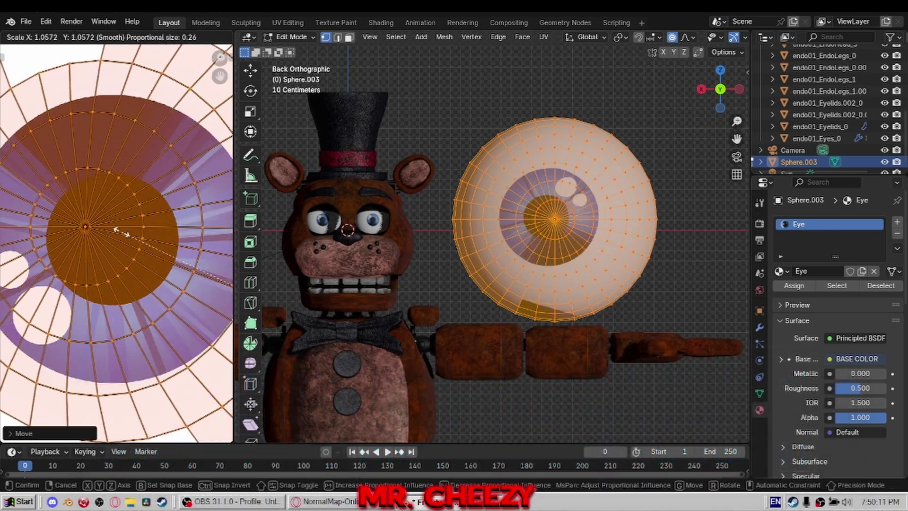
{"action": "left_click", "coordinate": [81, 203]}
{"action": "key", "text": "g"}
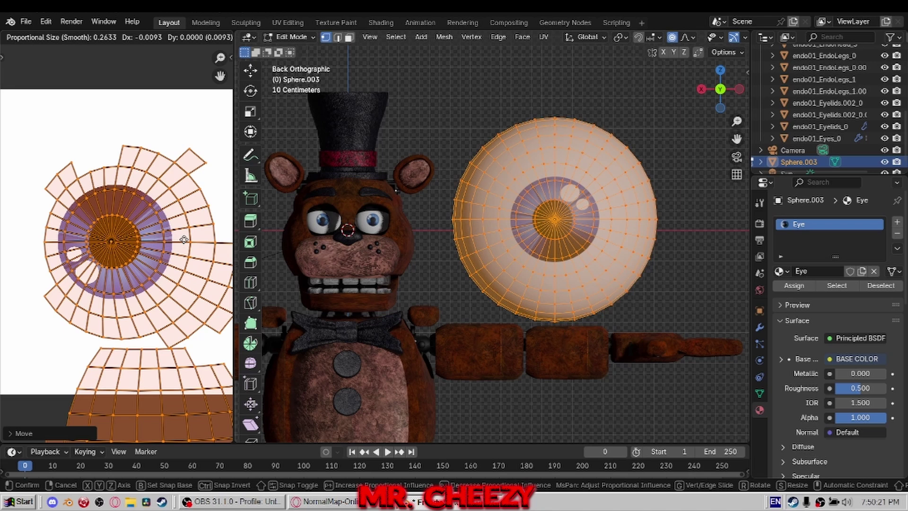
{"action": "key", "text": "Tab"}
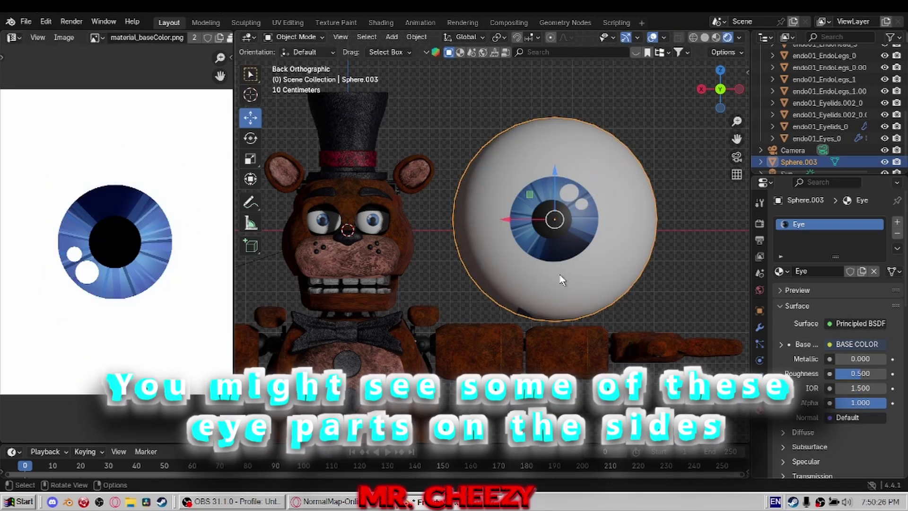
Step: Select the eye sphere's remaining UV islands and move them over the white area to clear stray iris parts from its sides
{"action": "middle_click_drag", "start_coordinate": [560, 274], "coordinate": [495, 276]}
{"action": "scroll", "coordinate": [462, 279], "scroll_direction": "down", "scroll_amount": 1}
{"action": "scroll", "coordinate": [496, 277], "scroll_direction": "down", "scroll_amount": 1}
{"action": "scroll", "coordinate": [496, 277], "scroll_direction": "down", "scroll_amount": 1}
{"action": "key", "text": "Tab"}
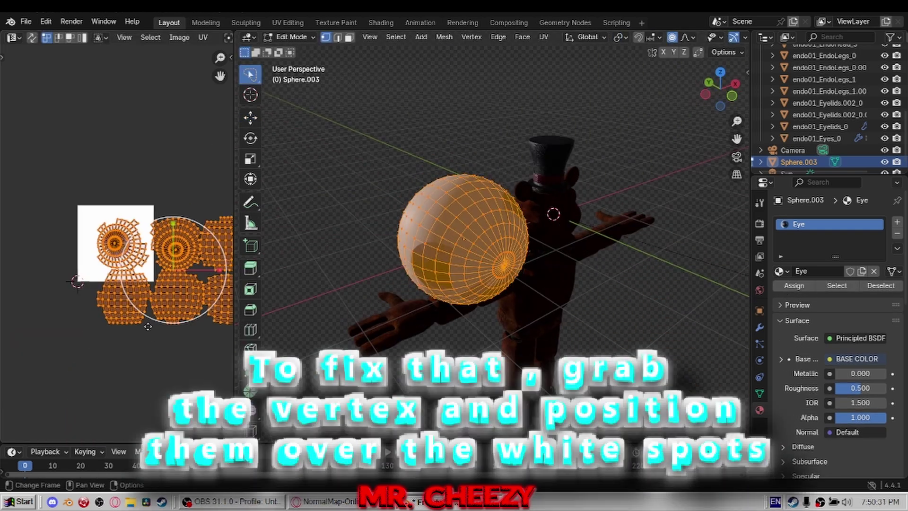
{"action": "middle_click_drag", "start_coordinate": [148, 327], "coordinate": [70, 323]}
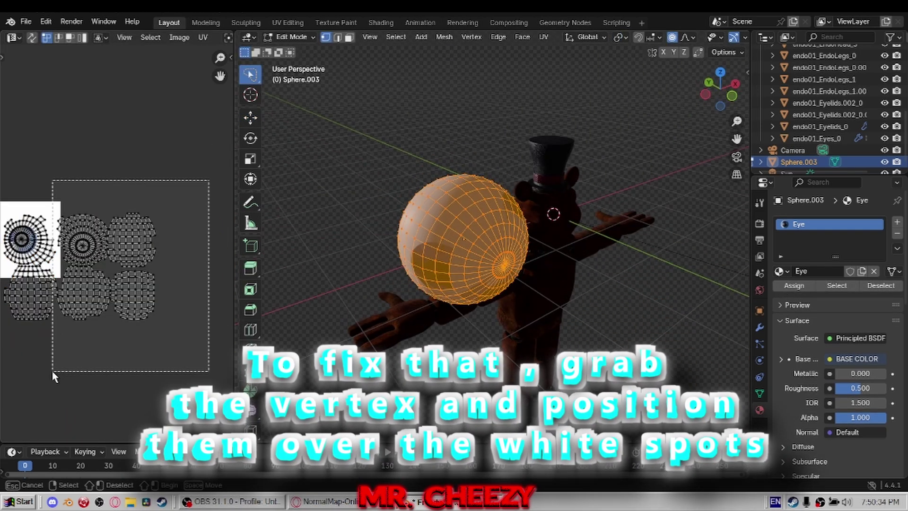
{"action": "left_click_drag", "start_coordinate": [56, 378], "coordinate": [56, 378]}
{"action": "key", "text": "g"}
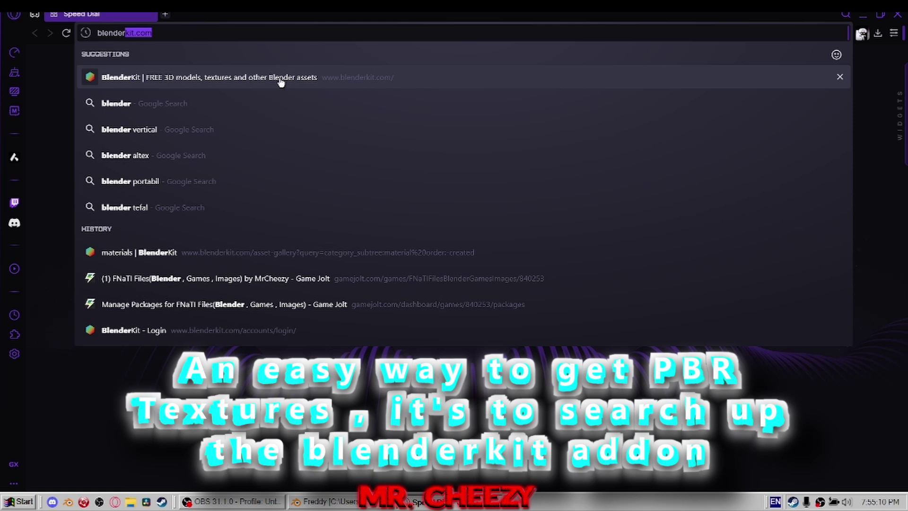
Step: Switch to the browser and open the BlenderKit website
{"action": "left_click", "coordinate": [112, 76]}
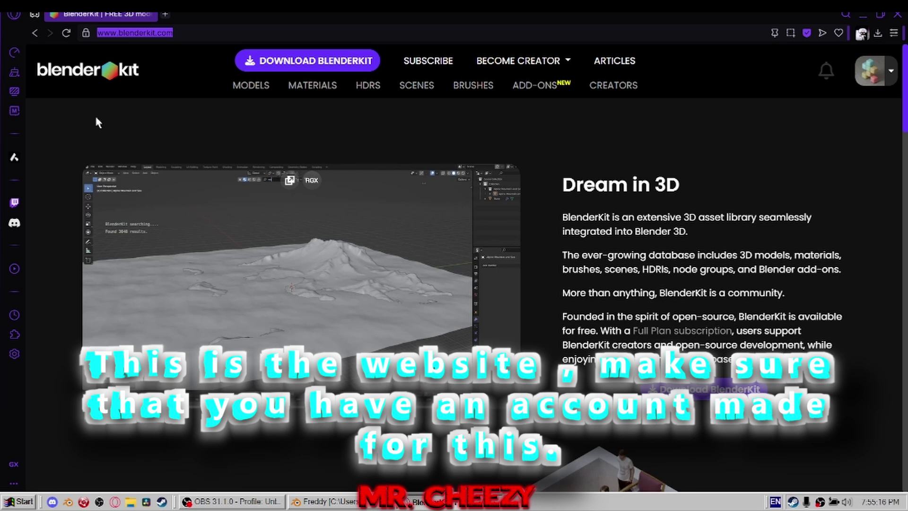
{"action": "left_click", "coordinate": [96, 117]}
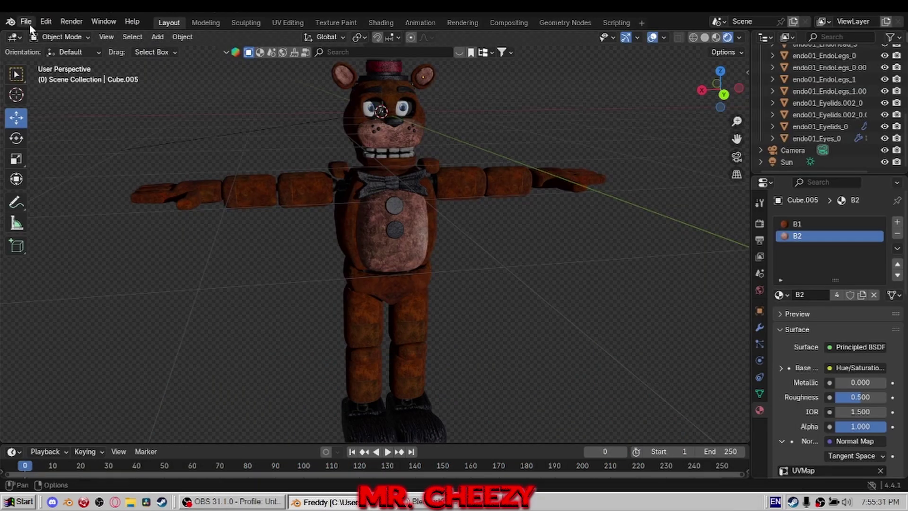
Step: Save the Freddy file in Blender and open the add-on preferences, placing their window fully in view
{"action": "left_click", "coordinate": [26, 22]}
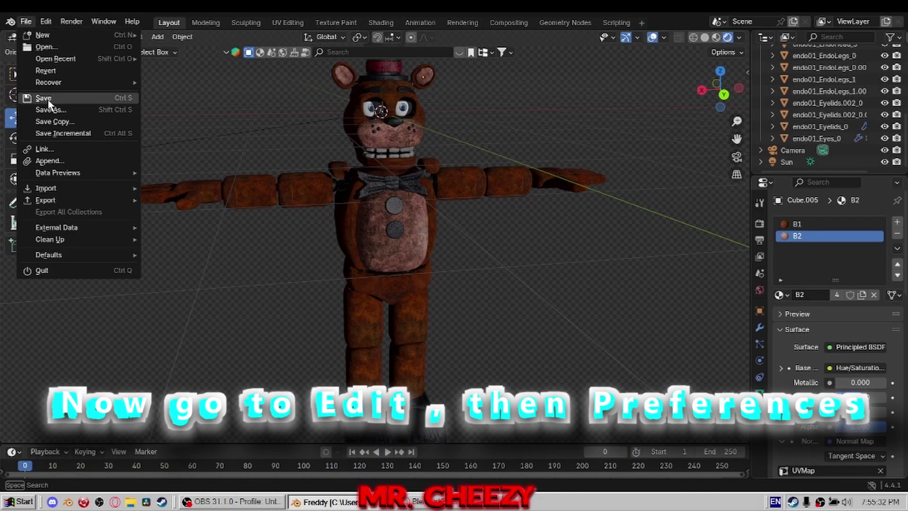
{"action": "left_click", "coordinate": [43, 98]}
{"action": "left_click", "coordinate": [45, 22]}
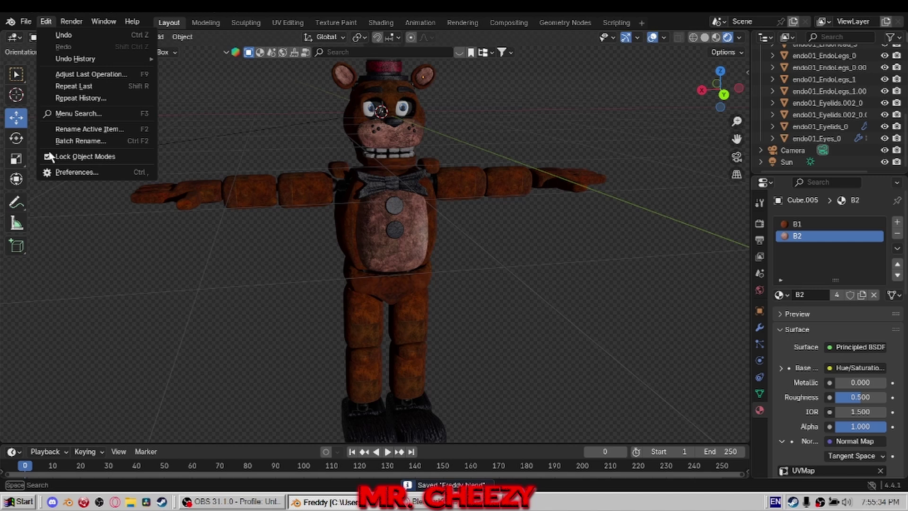
{"action": "left_click", "coordinate": [76, 173]}
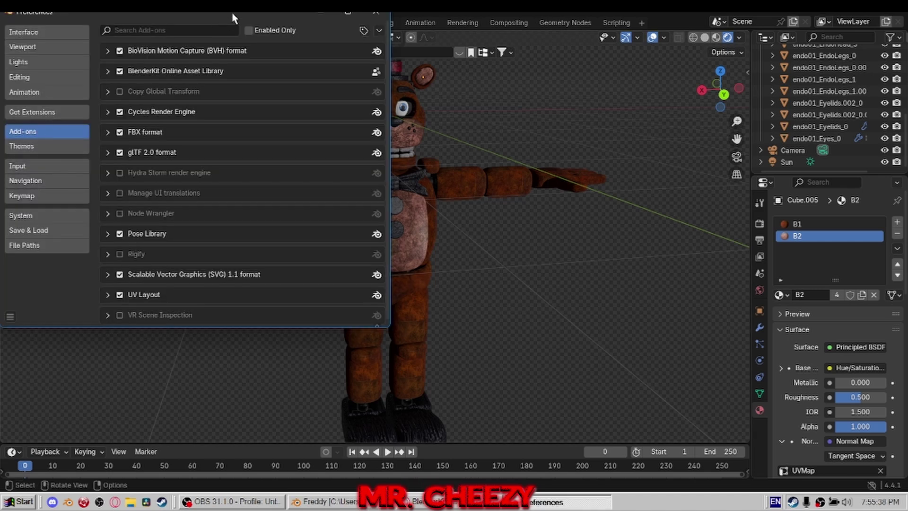
{"action": "left_click_drag", "start_coordinate": [227, 16], "coordinate": [300, 36]}
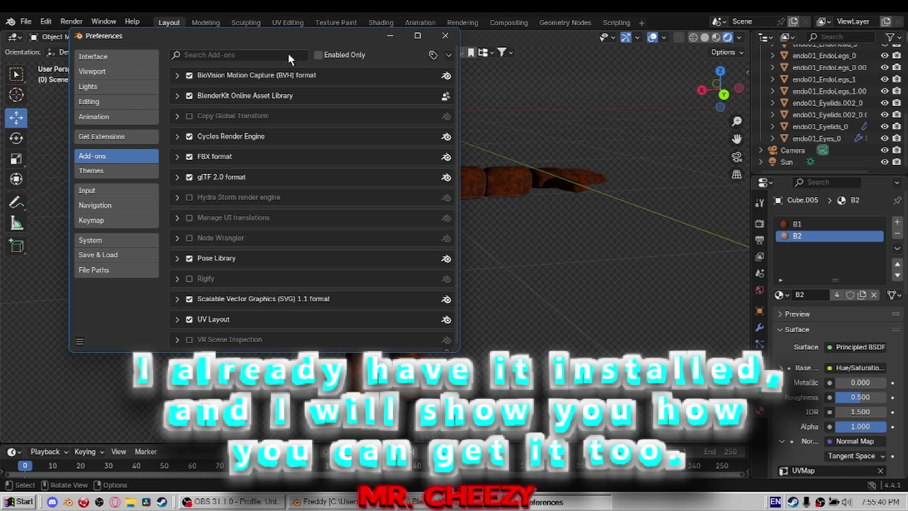
Step: Search the add-ons for "blender", maximize the preferences and choose to install an add-on from disk
{"action": "left_click", "coordinate": [280, 55]}
{"action": "type", "text": "blender"}
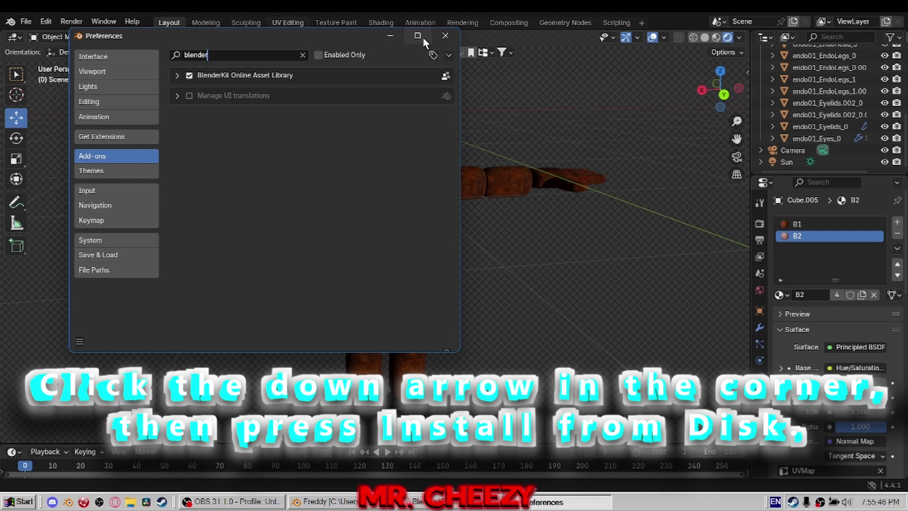
{"action": "left_click", "coordinate": [418, 35]}
{"action": "left_click", "coordinate": [898, 26]}
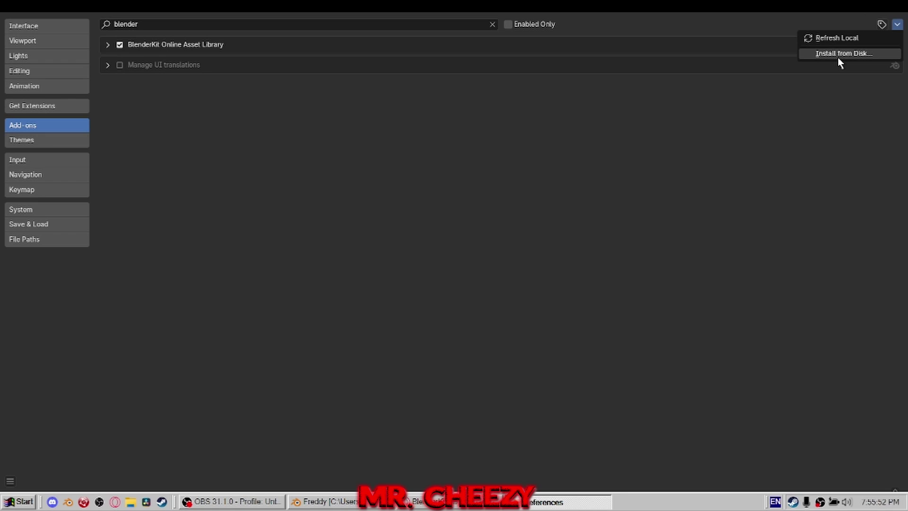
{"action": "left_click", "coordinate": [841, 56]}
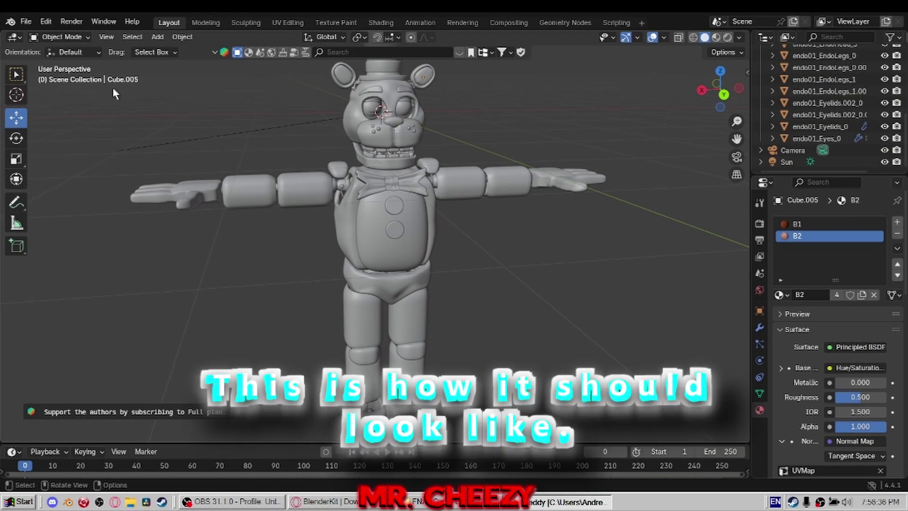
Step: Show the Freddy model in Material Preview shading
{"action": "left_click", "coordinate": [716, 38]}
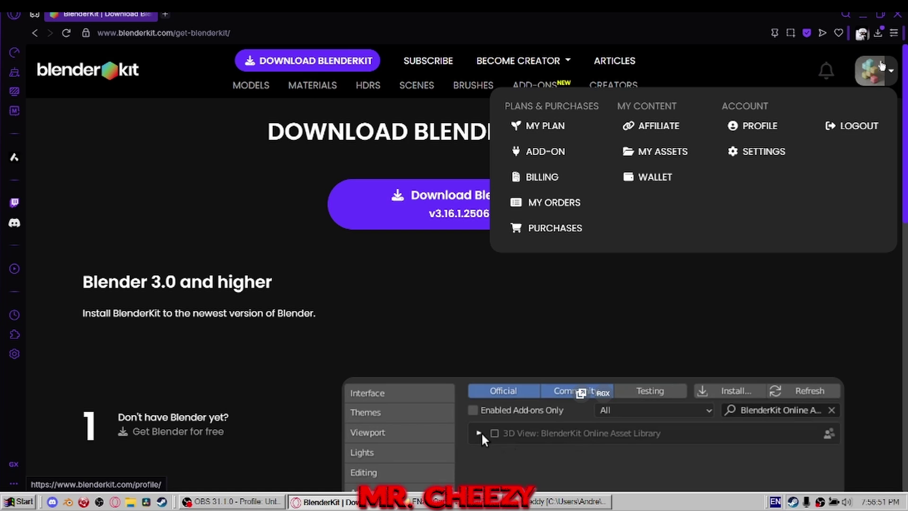
Step: Switch to the BlenderKit website and search its materials for "leather"
{"action": "left_click", "coordinate": [312, 90]}
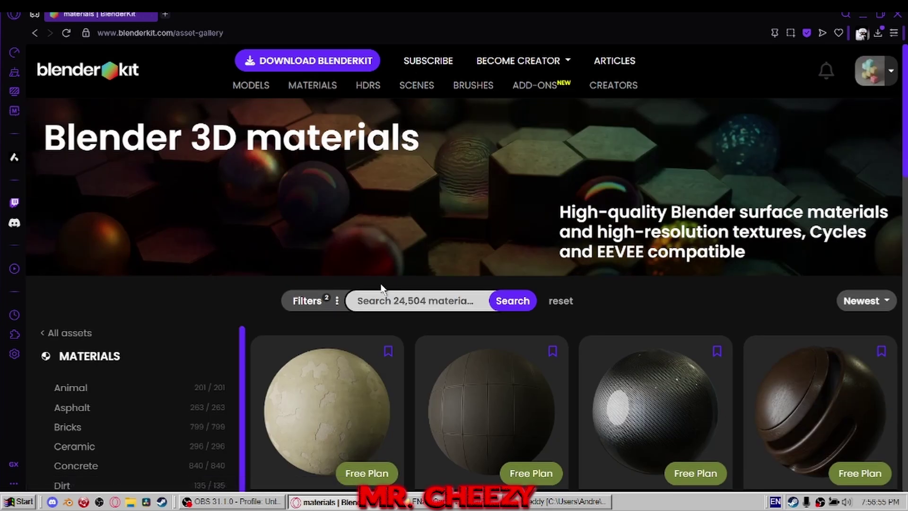
{"action": "scroll", "coordinate": [381, 290], "scroll_direction": "down", "scroll_amount": 3}
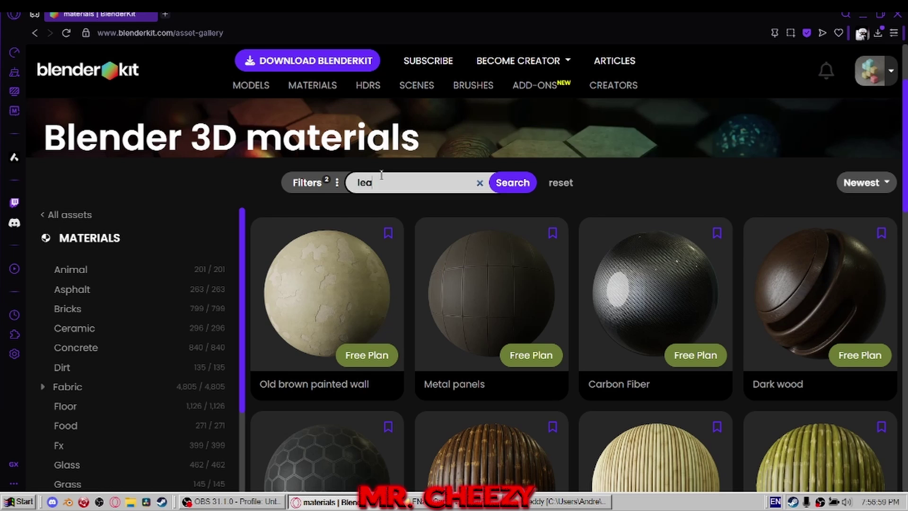
{"action": "type", "text": "ther"}
{"action": "key", "text": "Return"}
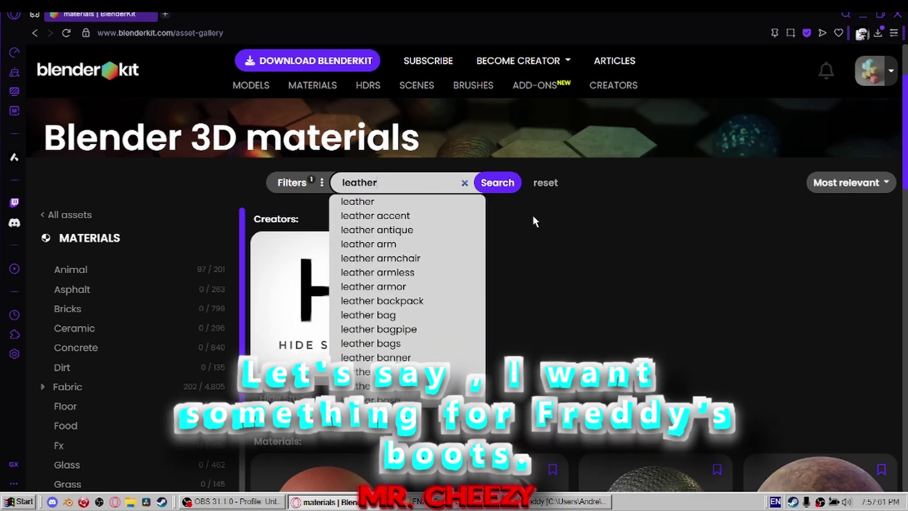
Step: Copy the search term of the Black leather material and search for it with the BlenderKit add-on in Blender
{"action": "scroll", "coordinate": [536, 218], "scroll_direction": "down", "scroll_amount": 2}
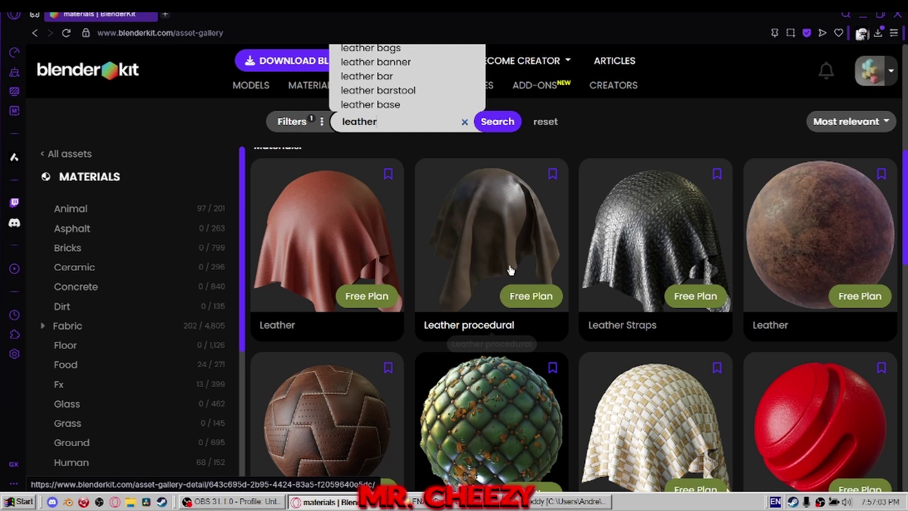
{"action": "left_click", "coordinate": [793, 244]}
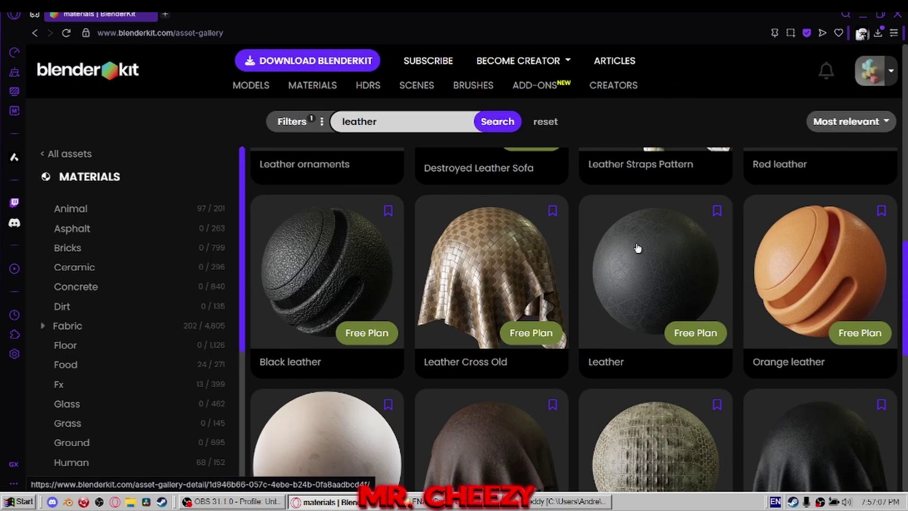
{"action": "scroll", "coordinate": [454, 283], "scroll_direction": "down", "scroll_amount": 2}
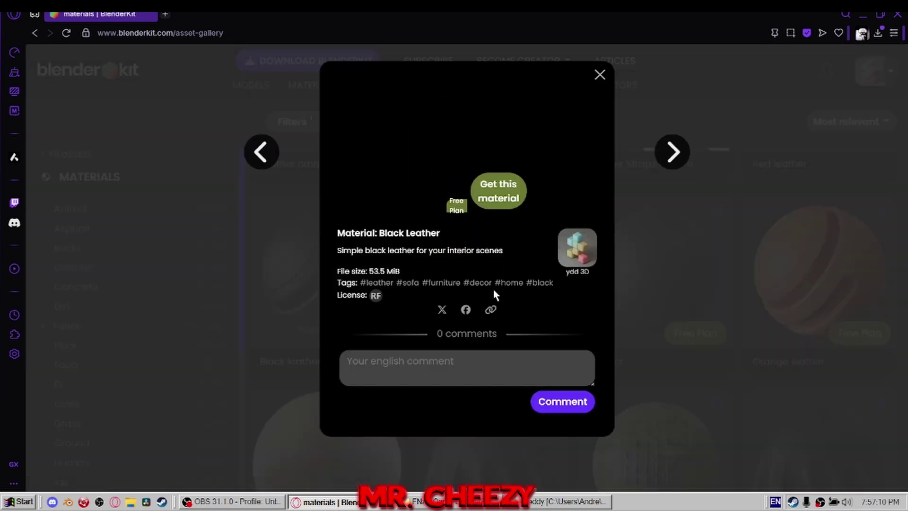
{"action": "scroll", "coordinate": [492, 284], "scroll_direction": "down", "scroll_amount": 3}
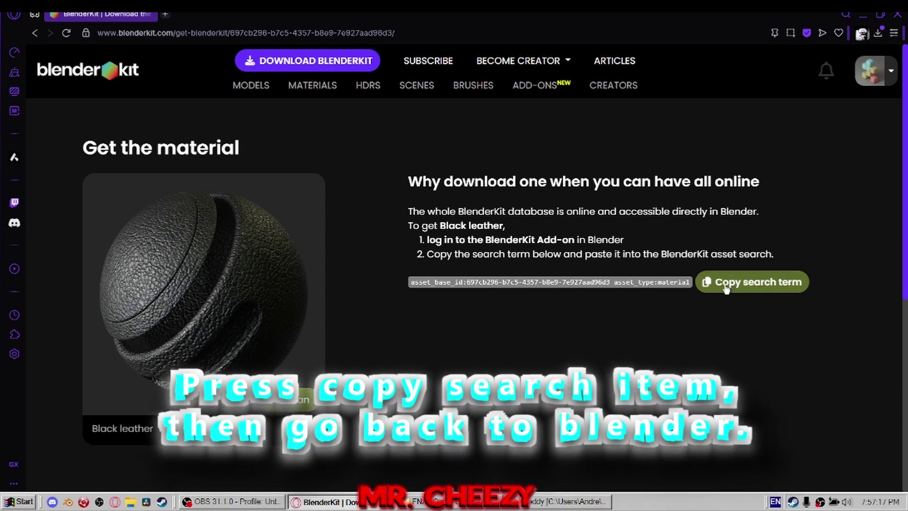
{"action": "left_click", "coordinate": [537, 501]}
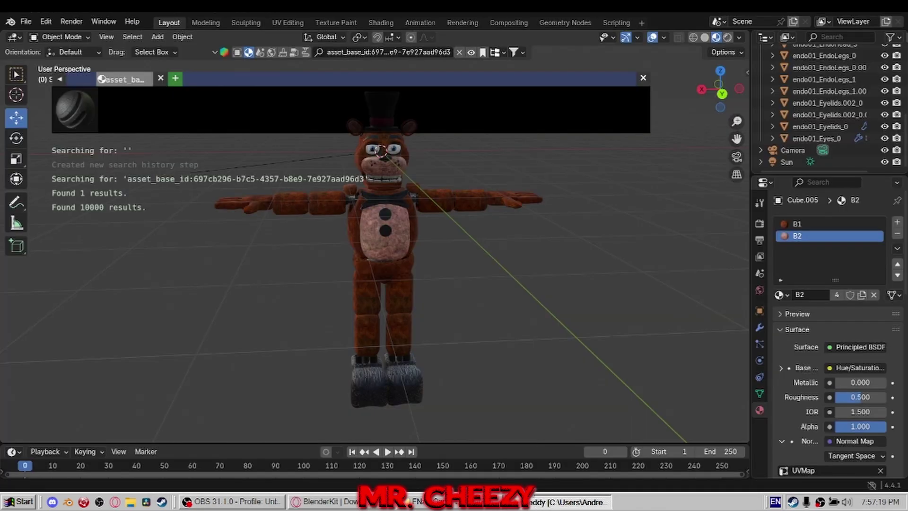
Step: Apply the Black leather material from the BlenderKit results to Freddy's top hat and close the asset bar
{"action": "scroll", "coordinate": [331, 274], "scroll_direction": "up", "scroll_amount": 4}
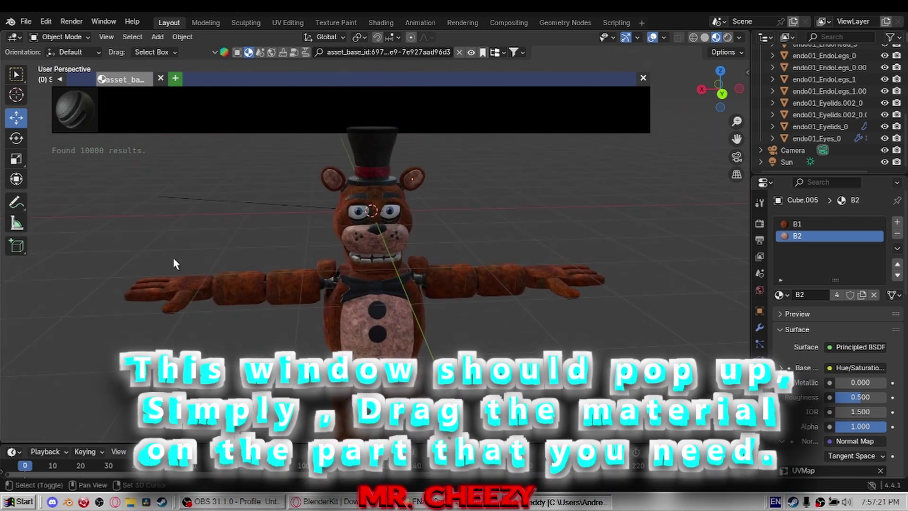
{"action": "mouse_move", "coordinate": [73, 109]}
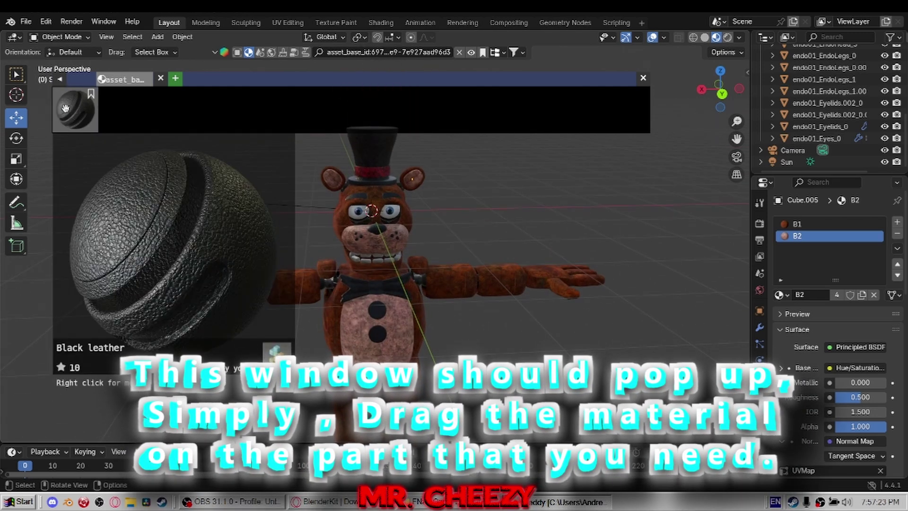
{"action": "left_click_drag", "start_coordinate": [65, 108], "coordinate": [381, 143]}
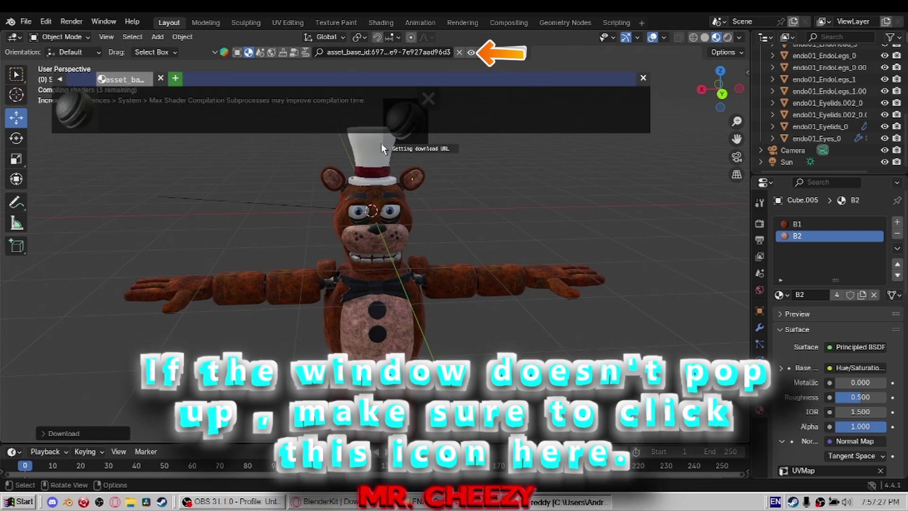
{"action": "scroll", "coordinate": [430, 193], "scroll_direction": "up", "scroll_amount": 3}
{"action": "middle_click_drag", "start_coordinate": [430, 193], "coordinate": [447, 360]}
{"action": "scroll", "coordinate": [433, 317], "scroll_direction": "up", "scroll_amount": 6}
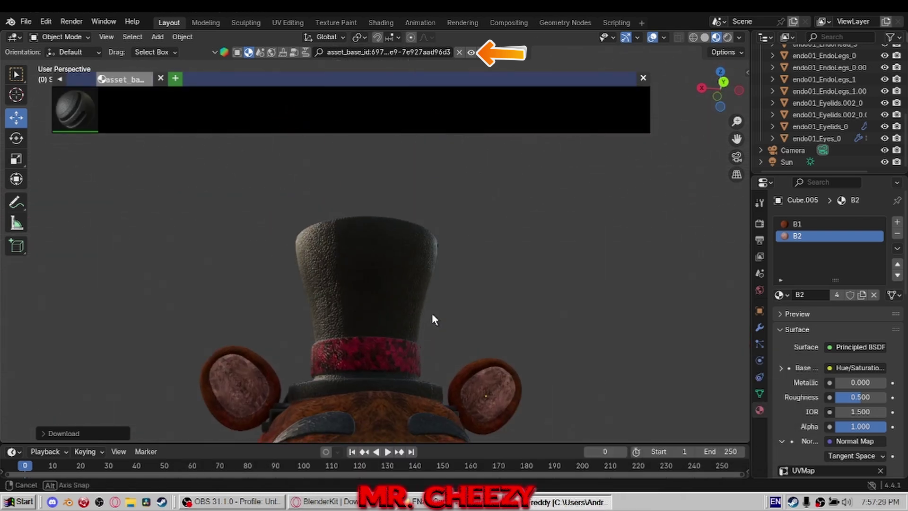
{"action": "middle_click_drag", "start_coordinate": [364, 269], "coordinate": [508, 182]}
{"action": "left_click", "coordinate": [642, 78]}
Step: Save the Freddy Blender file
{"action": "middle_click_drag", "start_coordinate": [583, 189], "coordinate": [380, 333]}
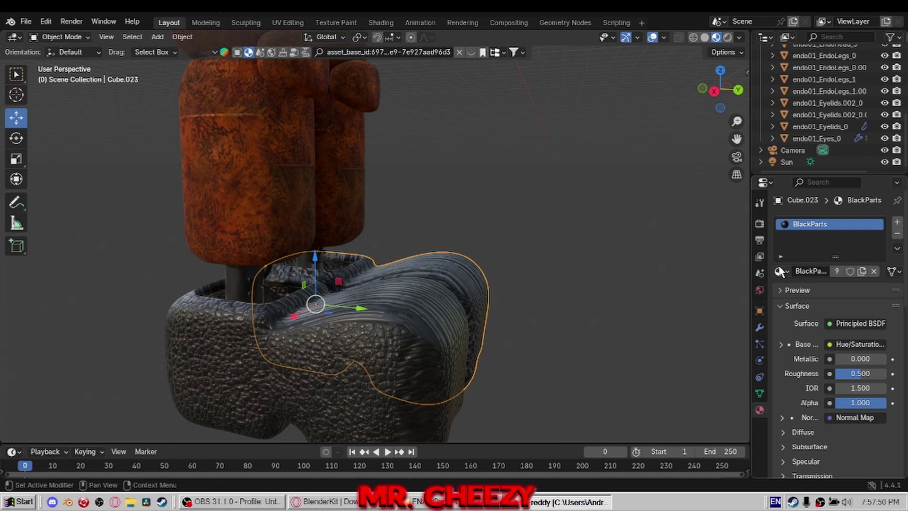
{"action": "key", "text": "Tab"}
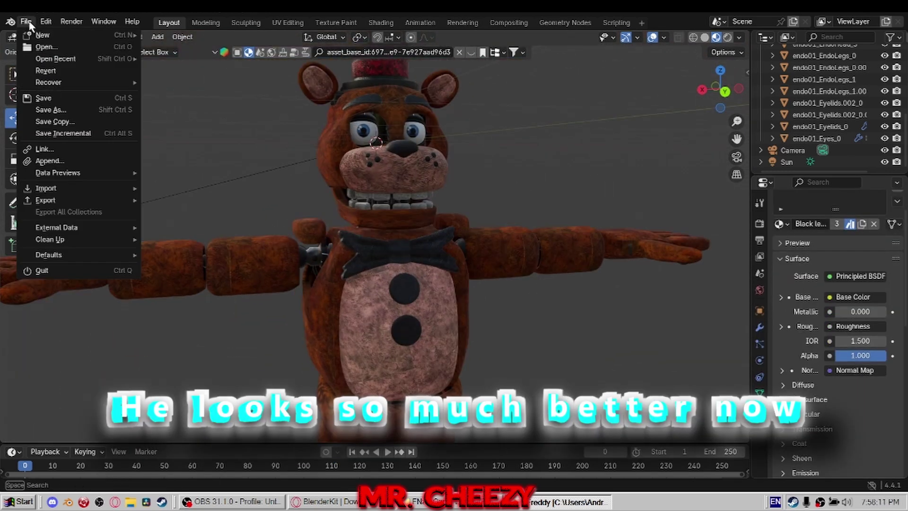
{"action": "left_click", "coordinate": [52, 95]}
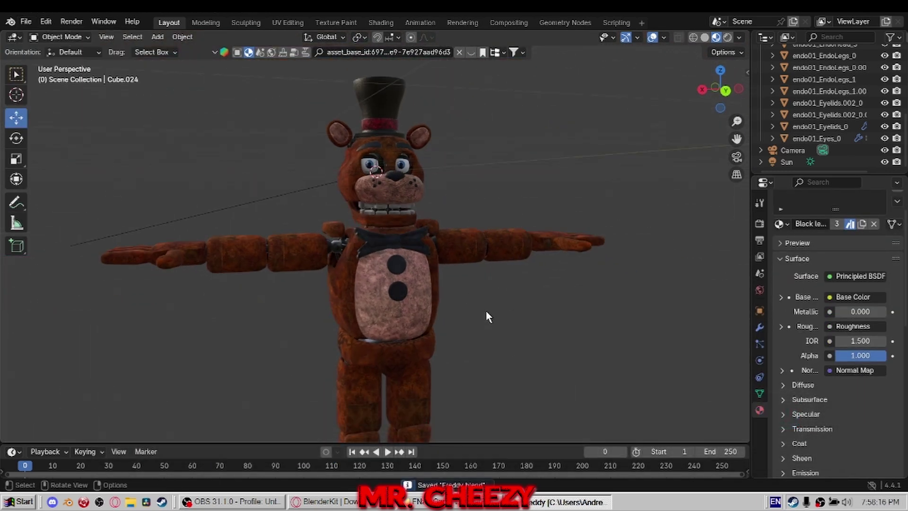
{"action": "middle_click_drag", "start_coordinate": [487, 310], "coordinate": [413, 305]}
{"action": "scroll", "coordinate": [470, 321], "scroll_direction": "down", "scroll_amount": 1}
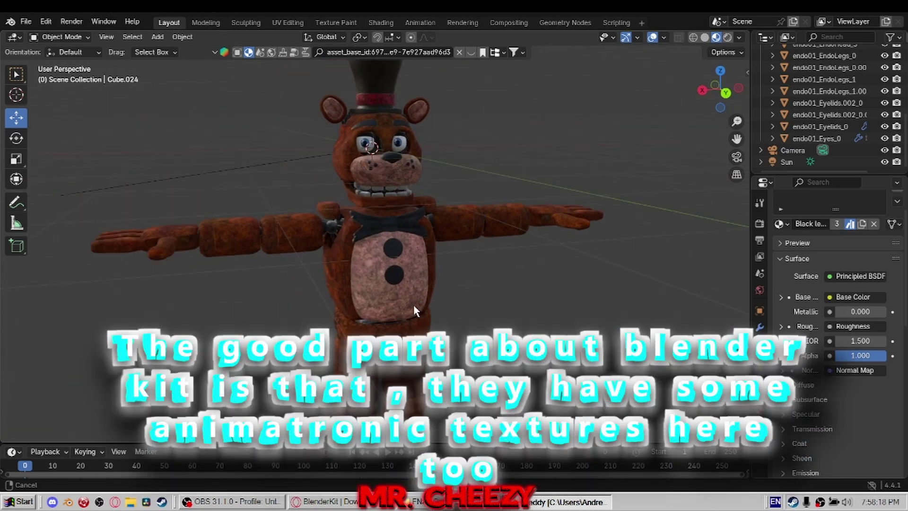
Step: Switch to the BlenderKit website, leave the Black leather details and search the materials for "fnaf"
{"action": "left_click", "coordinate": [326, 503]}
{"action": "left_click", "coordinate": [35, 32]}
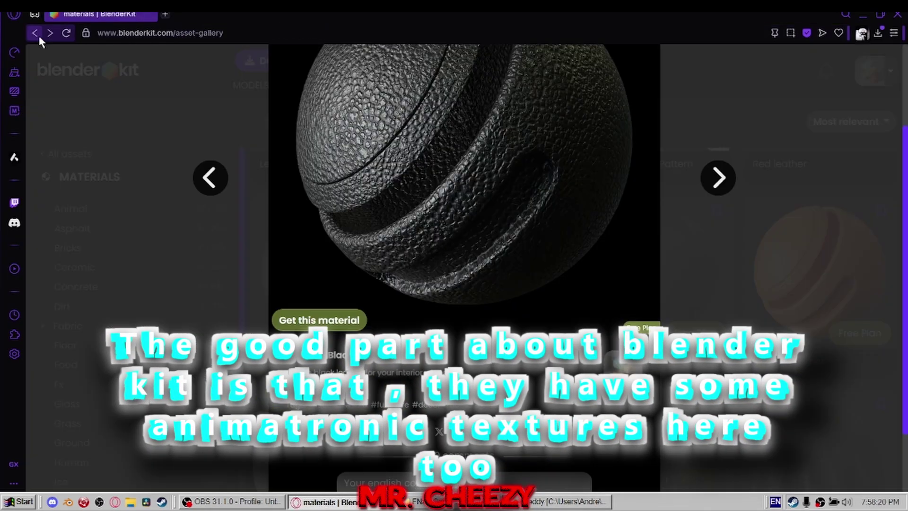
{"action": "left_click", "coordinate": [716, 155]}
{"action": "double_click", "coordinate": [395, 117]}
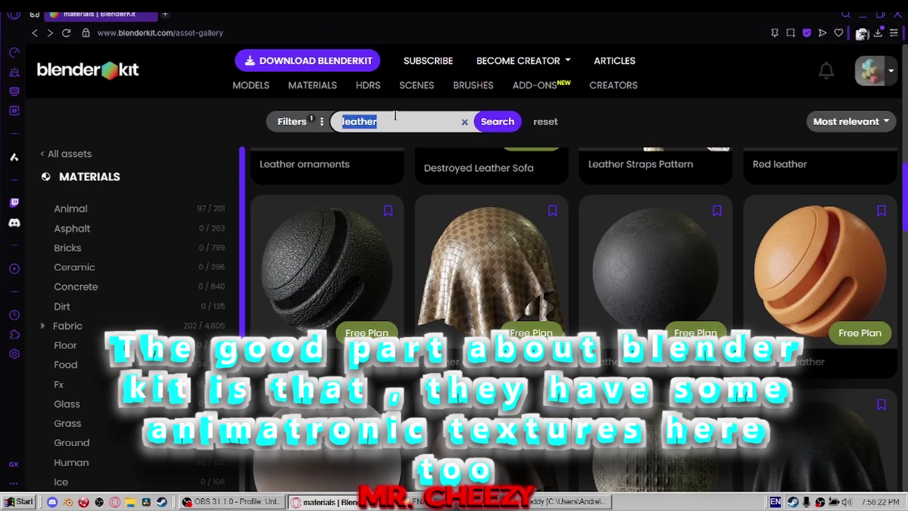
{"action": "type", "text": "fnaf"}
{"action": "key", "text": "Return"}
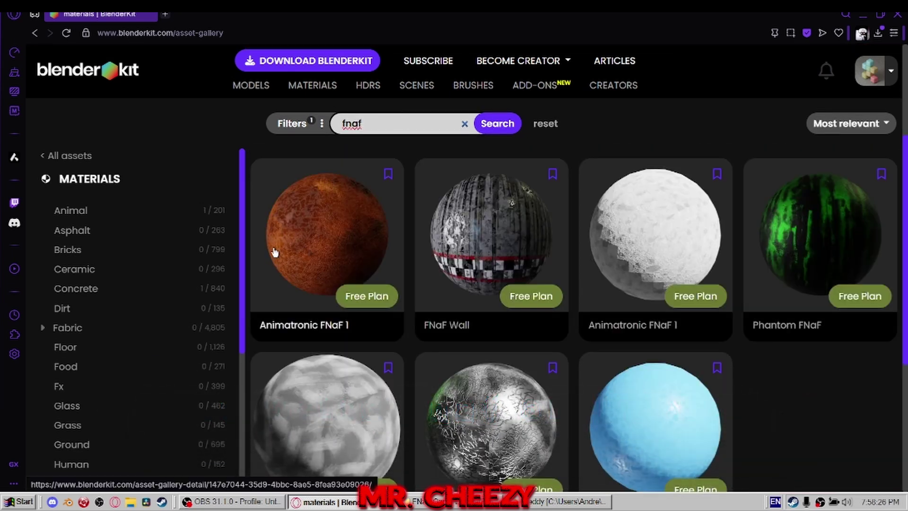
Step: Look at the details of the Nightmare Animatronic material, close them and open the Toy Animatronic material
{"action": "scroll", "coordinate": [304, 249], "scroll_direction": "down", "scroll_amount": 1}
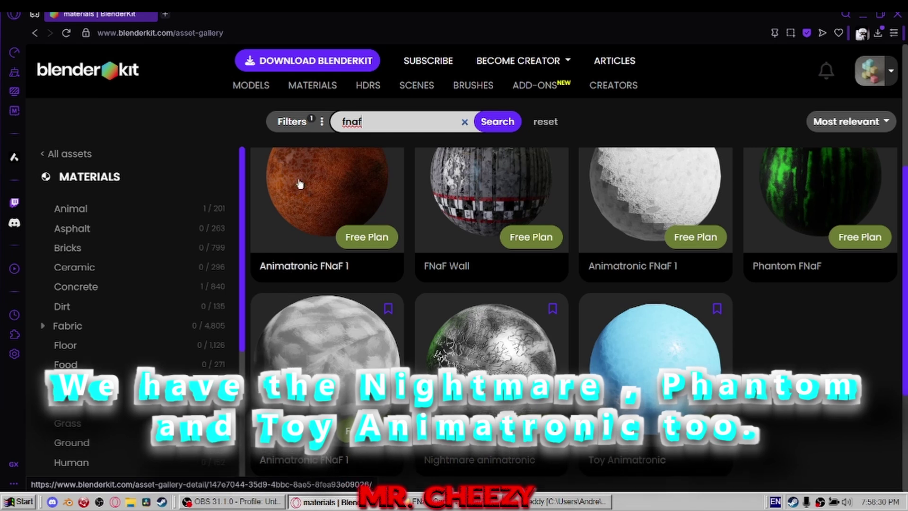
{"action": "left_click", "coordinate": [497, 378]}
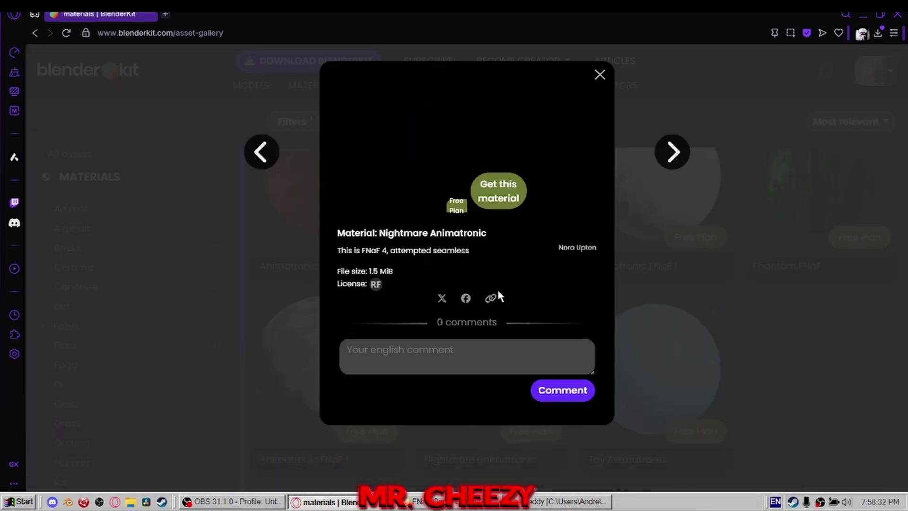
{"action": "left_click", "coordinate": [598, 74]}
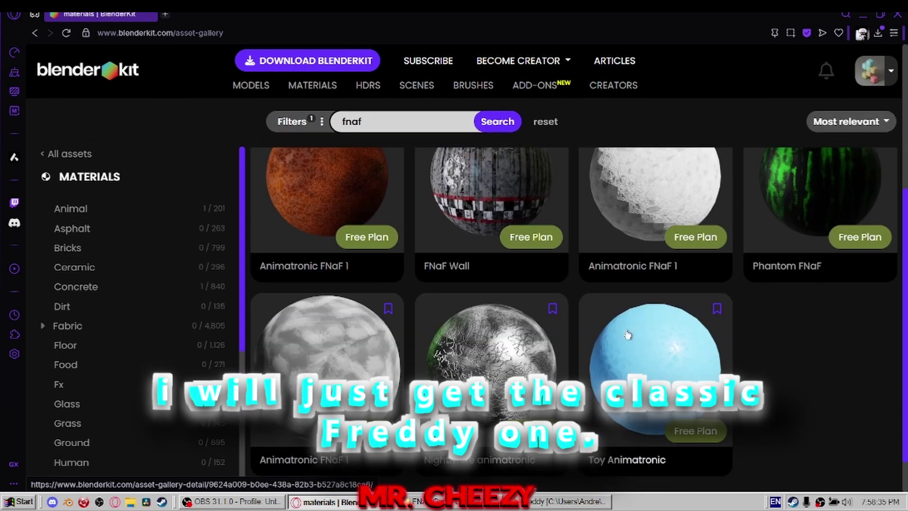
{"action": "left_click", "coordinate": [628, 337]}
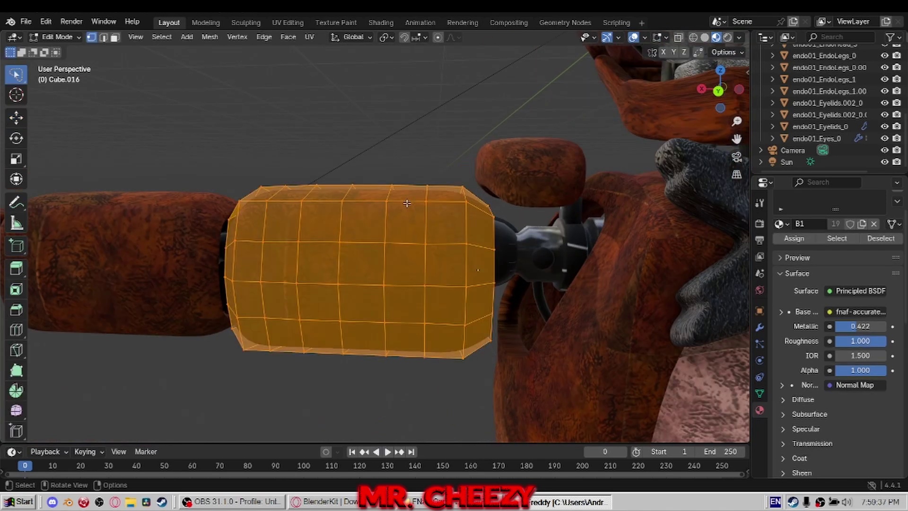
Step: Unwrap the selected upper arm mesh with Smart UV Project and return to Object Mode
{"action": "key", "text": "u"}
{"action": "left_click", "coordinate": [406, 208]}
{"action": "left_click", "coordinate": [325, 325]}
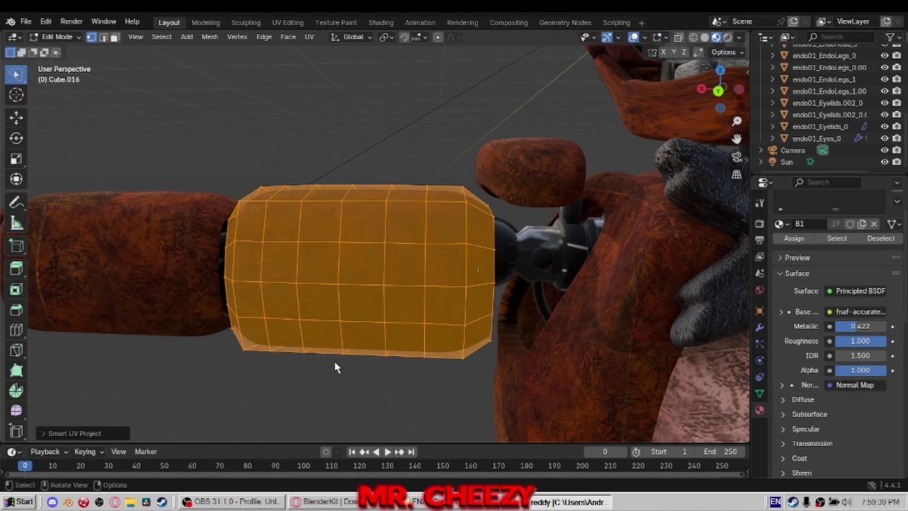
{"action": "key", "text": "Tab"}
Step: Examine the textured Freddy model as a whole, including the legs, the boots and the leather top hat
{"action": "key", "text": "Home"}
{"action": "middle_click_drag", "start_coordinate": [475, 332], "coordinate": [406, 289], "text": "shift"}
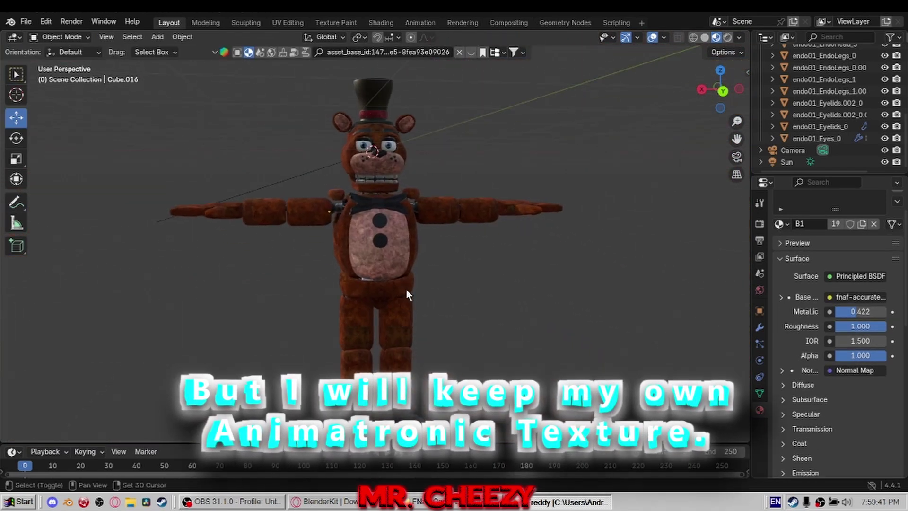
{"action": "middle_click_drag", "start_coordinate": [410, 369], "coordinate": [444, 231], "text": "shift"}
{"action": "scroll", "coordinate": [419, 255], "scroll_direction": "up", "scroll_amount": 4}
{"action": "scroll", "coordinate": [444, 199], "scroll_direction": "down", "scroll_amount": 2}
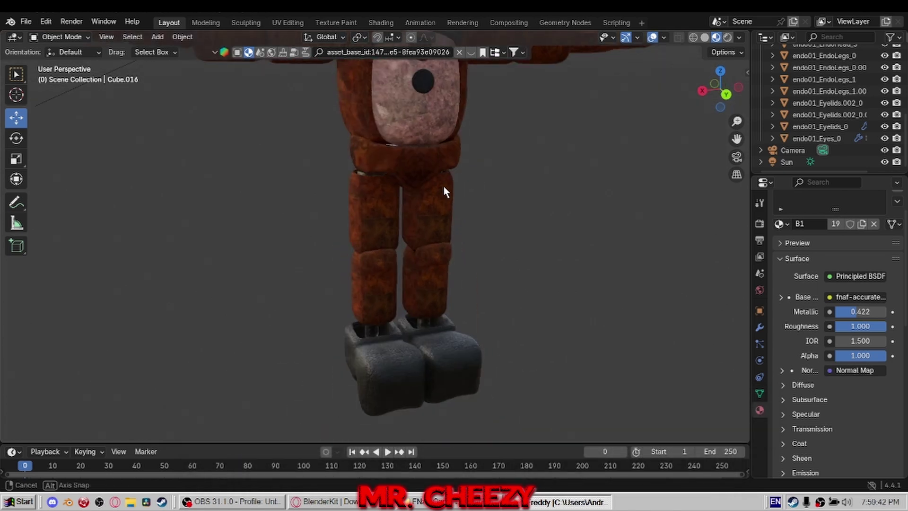
{"action": "middle_click_drag", "start_coordinate": [426, 152], "coordinate": [388, 355], "text": "shift"}
{"action": "scroll", "coordinate": [364, 331], "scroll_direction": "down", "scroll_amount": 2}
{"action": "middle_click_drag", "start_coordinate": [353, 302], "coordinate": [398, 387], "text": "shift"}
{"action": "scroll", "coordinate": [353, 269], "scroll_direction": "up", "scroll_amount": 6}
{"action": "middle_click_drag", "start_coordinate": [353, 269], "coordinate": [430, 330]}
{"action": "scroll", "coordinate": [430, 330], "scroll_direction": "up", "scroll_amount": 3}
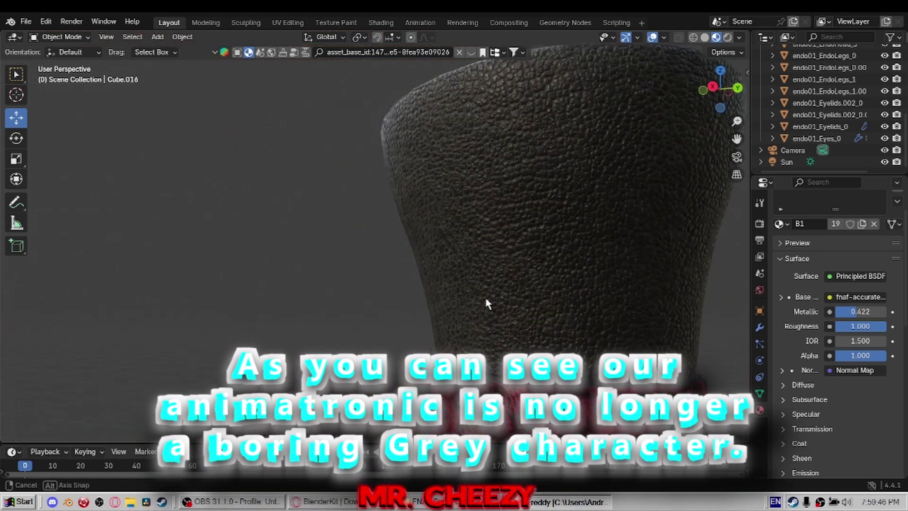
{"action": "middle_click_drag", "start_coordinate": [486, 304], "coordinate": [332, 320]}
{"action": "scroll", "coordinate": [507, 123], "scroll_direction": "down", "scroll_amount": 8}
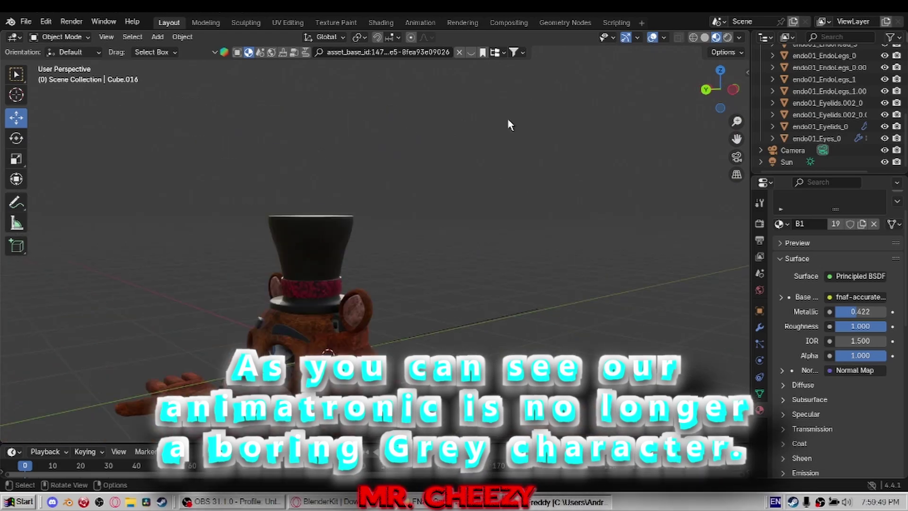